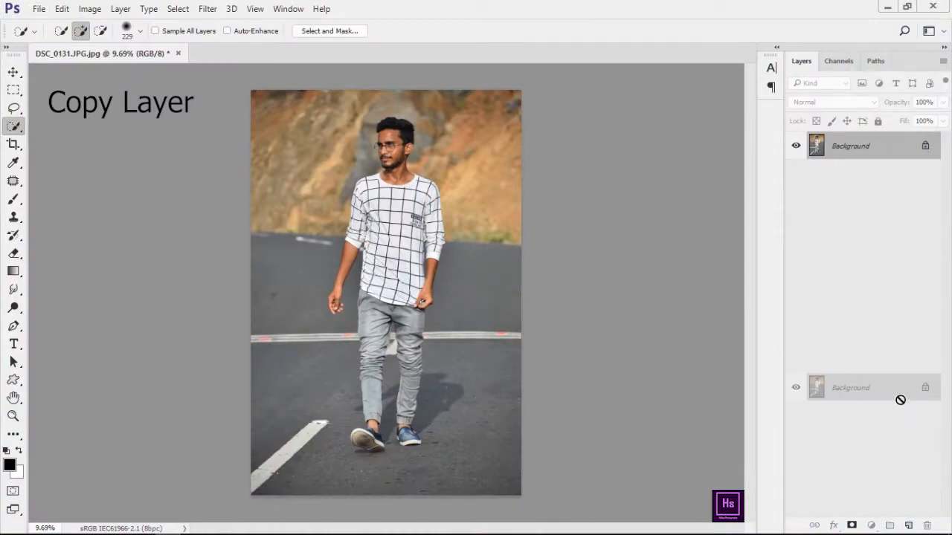
Step: Name the duplicated background layer "copy layer"
double_click(857, 145)
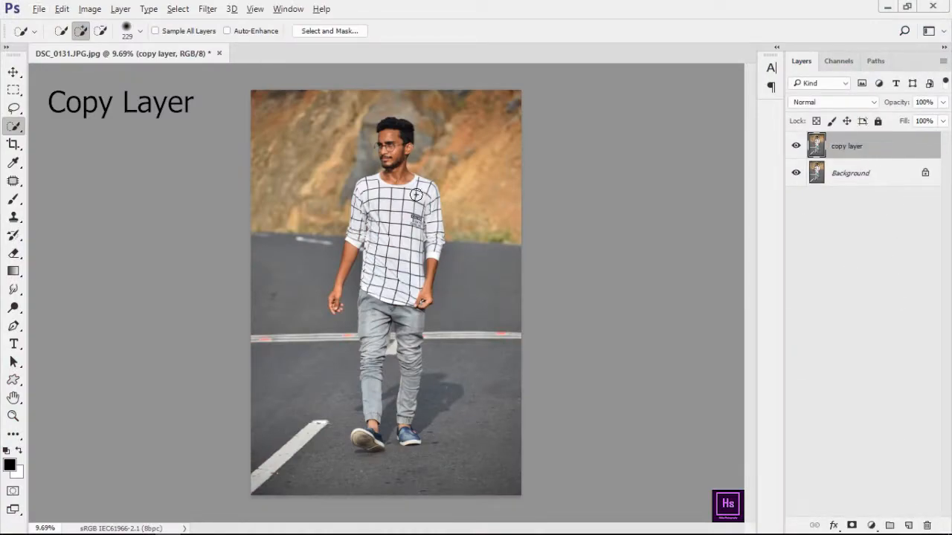
Step: Start a Quick Selection of the man, covering his head, neck and the checked shirt
scroll(416, 195, "up", 7)
left_click_drag(433, 181, 465, 288)
left_click_drag(431, 200, 416, 251)
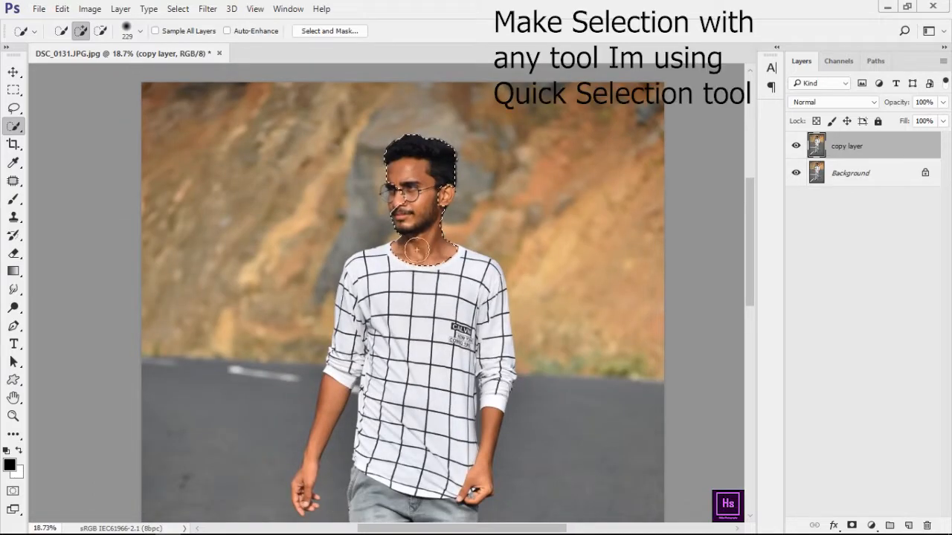
left_click_drag(441, 421, 438, 292)
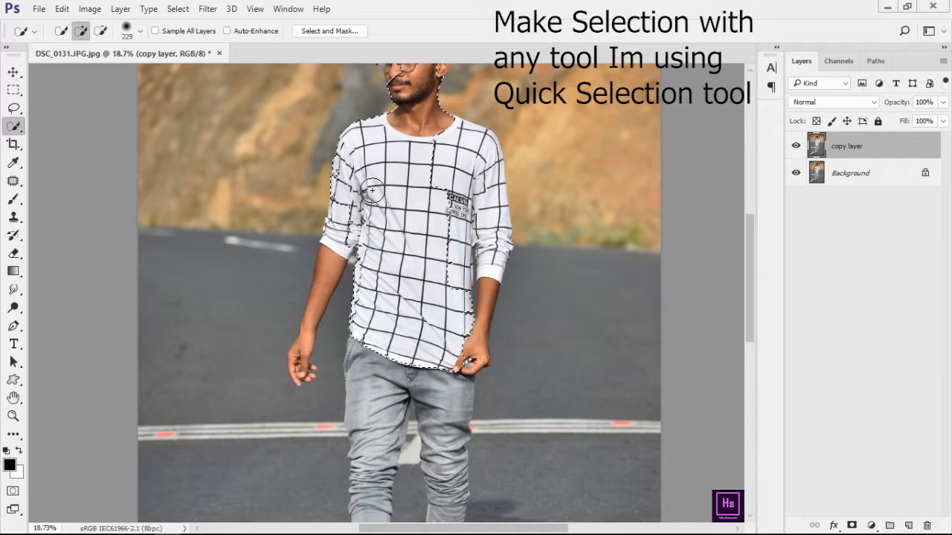
Step: Extend the selection over the sleeve, forearm and hand that holds the shirt hem
scroll(481, 204, "up", 4)
mouse_move(469, 151)
left_mouse_down()
mouse_move(499, 307)
mouse_move(476, 435)
left_mouse_up()
scroll(497, 446, "up", 12)
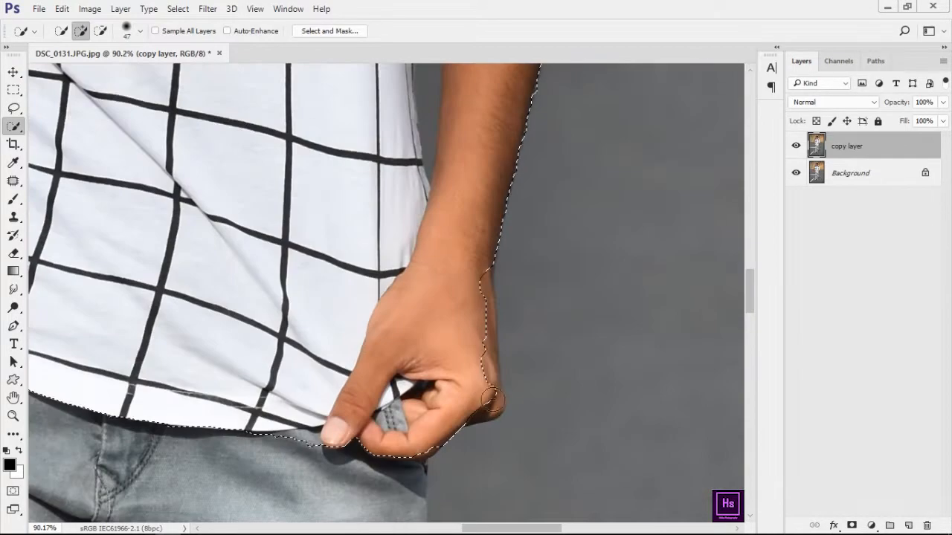
scroll(468, 382, "down", 12)
left_click_drag(450, 104, 496, 229)
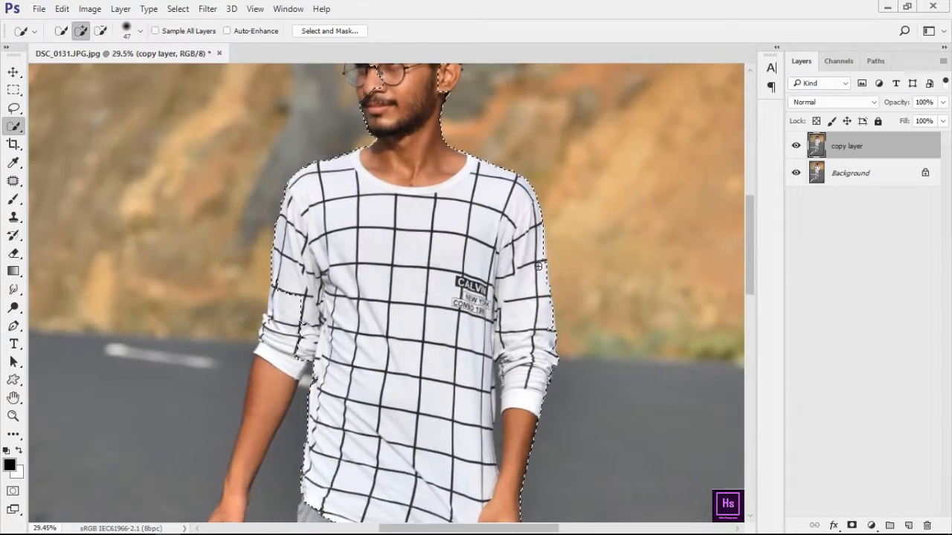
Step: Add the other sleeve, the hanging arm and its hand to the selection
left_click_drag(290, 335, 412, 218)
left_click_drag(401, 209, 339, 437)
left_click_drag(418, 195, 414, 252)
scroll(297, 320, "up", 6)
mouse_move(357, 431)
left_mouse_down()
mouse_move(311, 323)
mouse_move(349, 327)
left_mouse_up()
Step: Add both legs of the grey jeans to the selection
scroll(350, 327, "down", 6)
left_click_drag(439, 223, 431, 404)
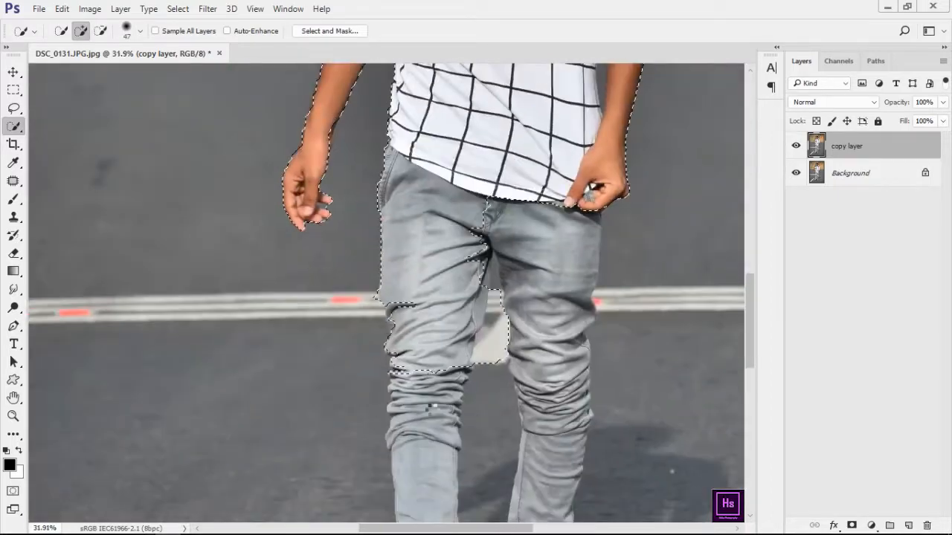
scroll(520, 401, "down", 7)
mouse_move(528, 260)
left_mouse_down()
mouse_move(531, 383)
mouse_move(470, 431)
left_mouse_up()
left_click_drag(532, 334, 530, 435)
Step: Subtract the road and white line areas around the knees from the selection
scroll(436, 286, "up", 11)
left_click_drag(446, 287, 473, 386)
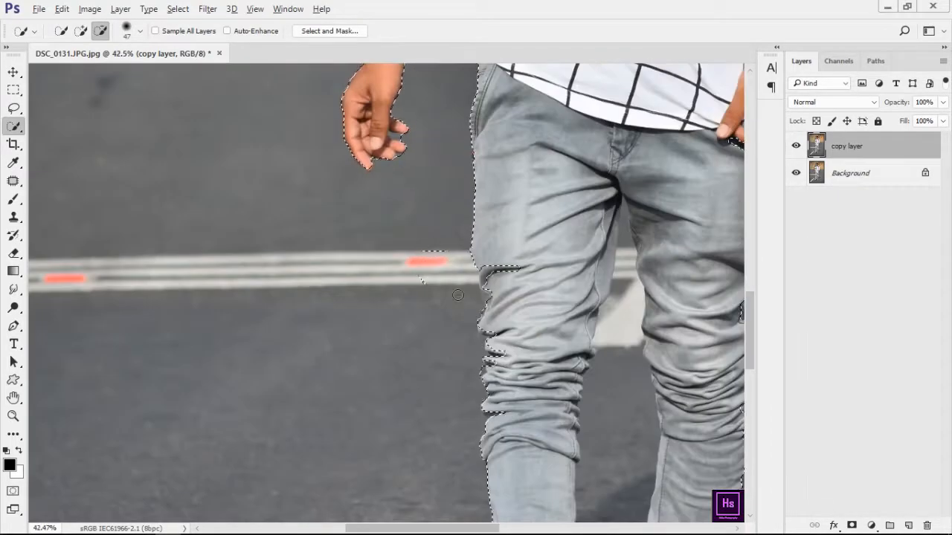
left_click_drag(713, 398, 446, 216)
scroll(474, 218, "up", 5)
Step: Complete the selection over the lower legs and shoes
scroll(410, 335, "down", 8)
mouse_move(358, 260)
left_mouse_down()
mouse_move(339, 461)
mouse_move(348, 487)
left_mouse_up()
left_click_drag(365, 513, 365, 459)
mouse_move(353, 168)
left_mouse_down()
mouse_move(361, 276)
mouse_move(357, 205)
mouse_move(345, 251)
left_mouse_up()
Step: Switch the finished selection to Quick Mask mode
scroll(389, 233, "up", 2)
scroll(379, 231, "up", 8)
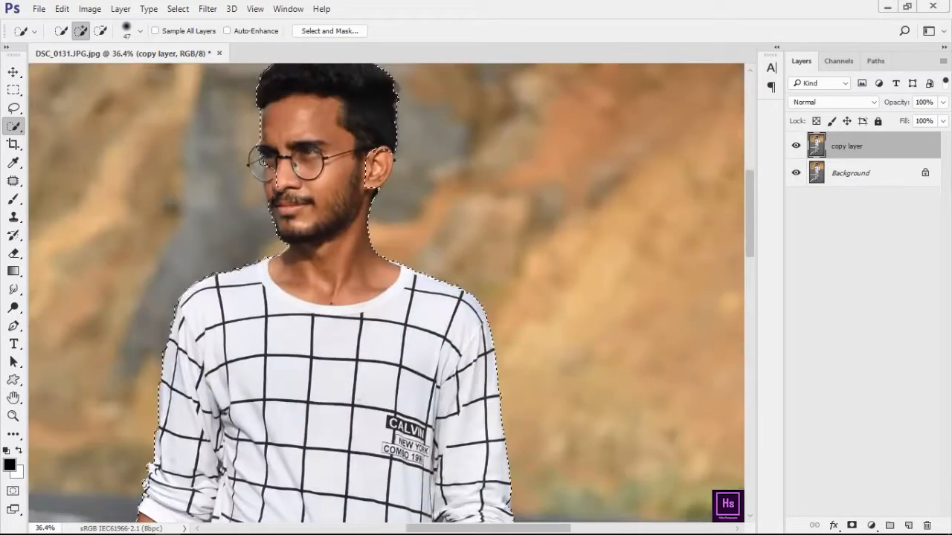
scroll(361, 214, "down", 10)
key("q")
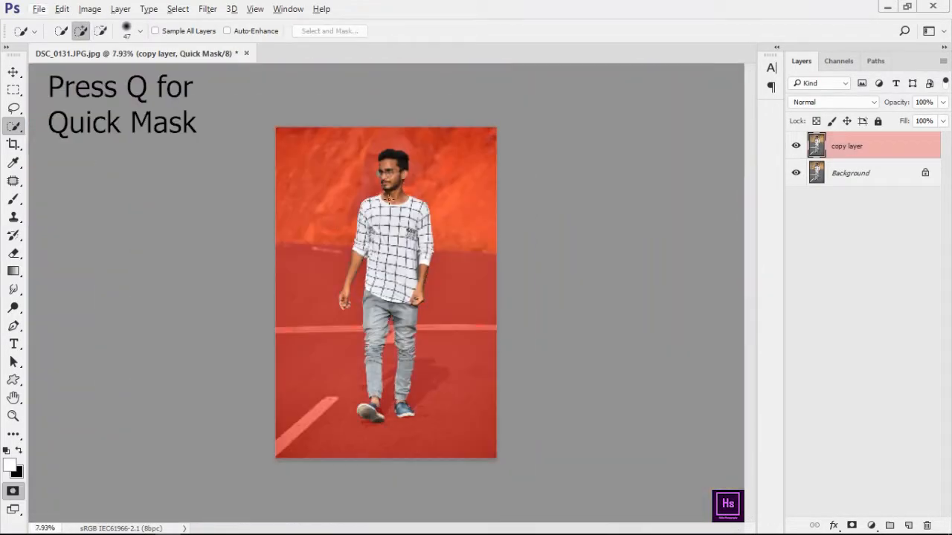
Step: Choose the Brush tool and set its opacity and flow to 100% for refining the mask at the face
scroll(377, 181, "up", 9)
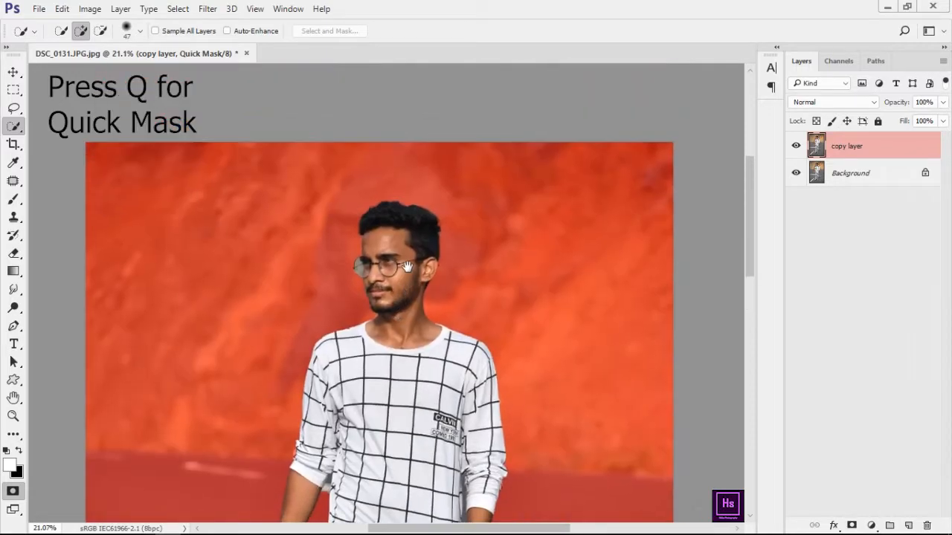
scroll(380, 253, "up", 2)
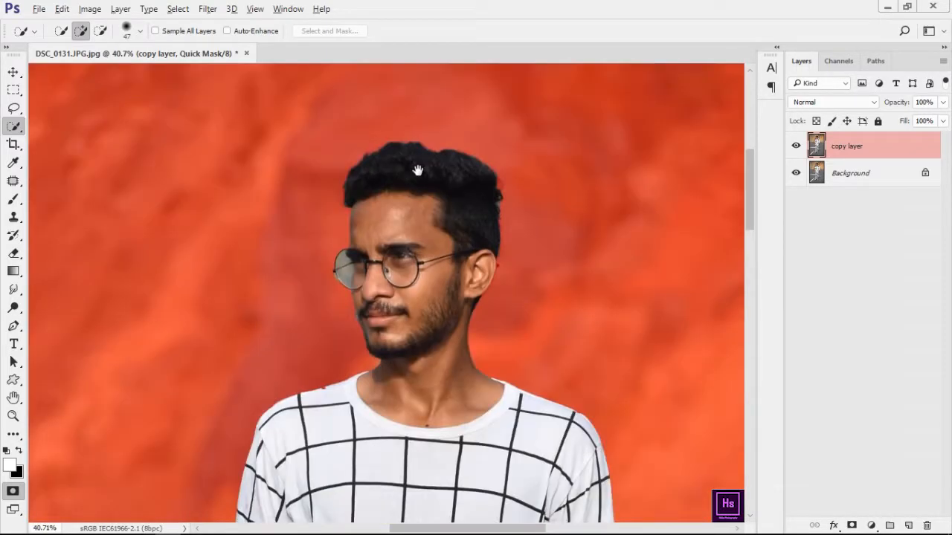
scroll(372, 269, "up", 1)
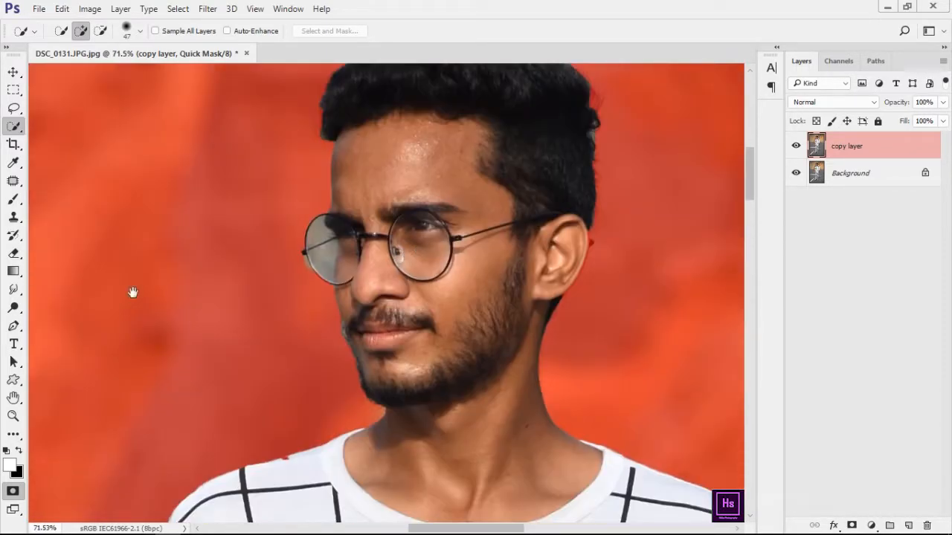
left_click(14, 199)
left_click_drag(233, 344, 188, 340)
left_click_drag(411, 286, 385, 293)
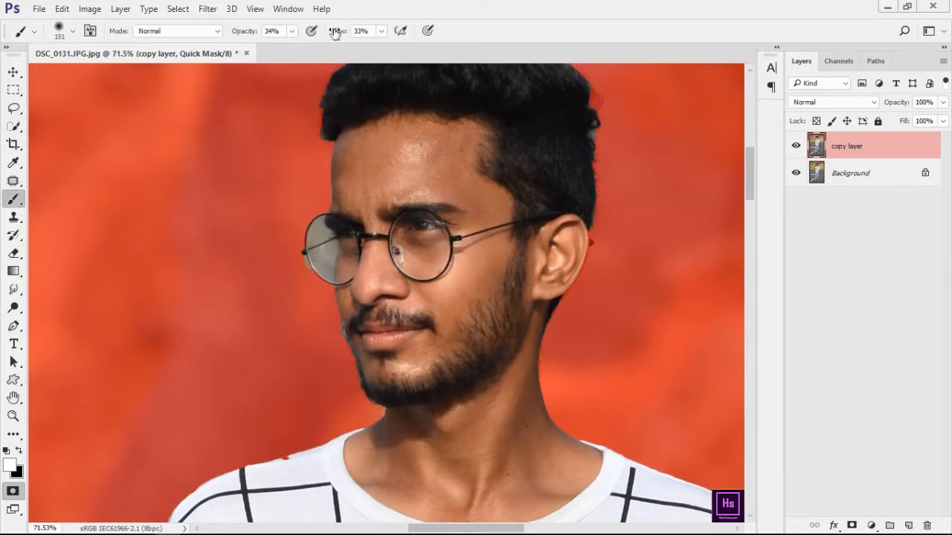
mouse_move(459, 239)
left_mouse_down()
mouse_move(446, 251)
mouse_move(452, 521)
left_mouse_up()
scroll(469, 402, "up", 4)
left_click_drag(389, 419, 425, 422)
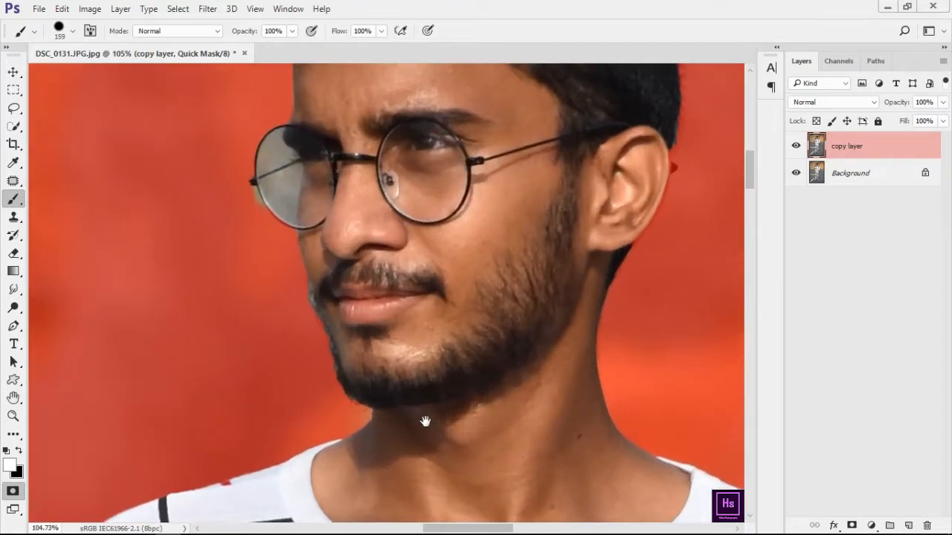
Step: Refine the mask edge along the cheek and beard, undoing the stray stroke and swapping the paint colour to black
left_click_drag(341, 333, 294, 315)
scroll(280, 320, "up", 6)
left_click_drag(309, 302, 298, 205)
mouse_move(283, 294)
left_mouse_down()
mouse_move(290, 278)
mouse_move(315, 293)
left_mouse_up()
key("ctrl+z")
key("x")
left_click(301, 278, "alt")
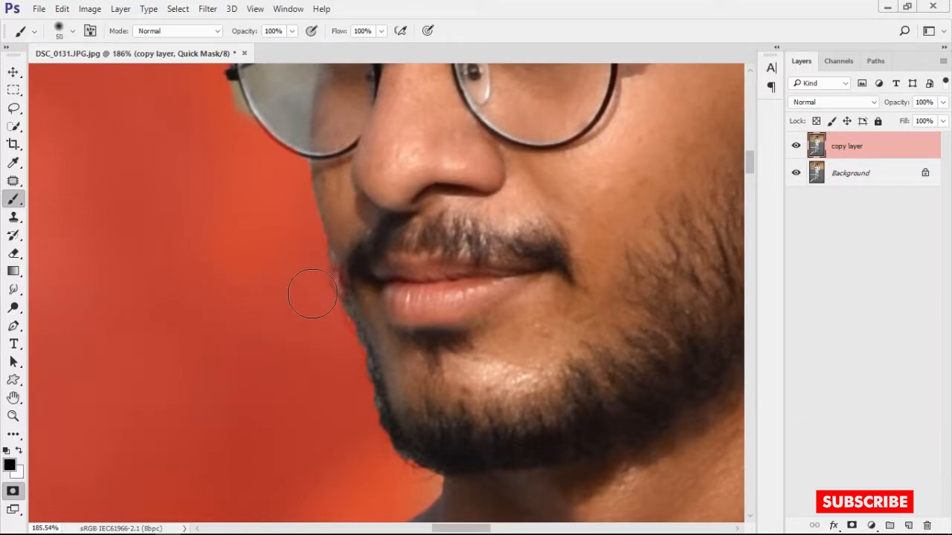
Step: Refine the mask along the jaw, neck and shoulder edges of the shirt
scroll(315, 293, "down", 10)
mouse_move(365, 476)
left_mouse_down()
mouse_move(312, 304)
mouse_move(446, 416)
left_mouse_up()
scroll(318, 302, "up", 13)
key("x")
scroll(307, 281, "down", 13)
left_click_drag(552, 314, 412, 269)
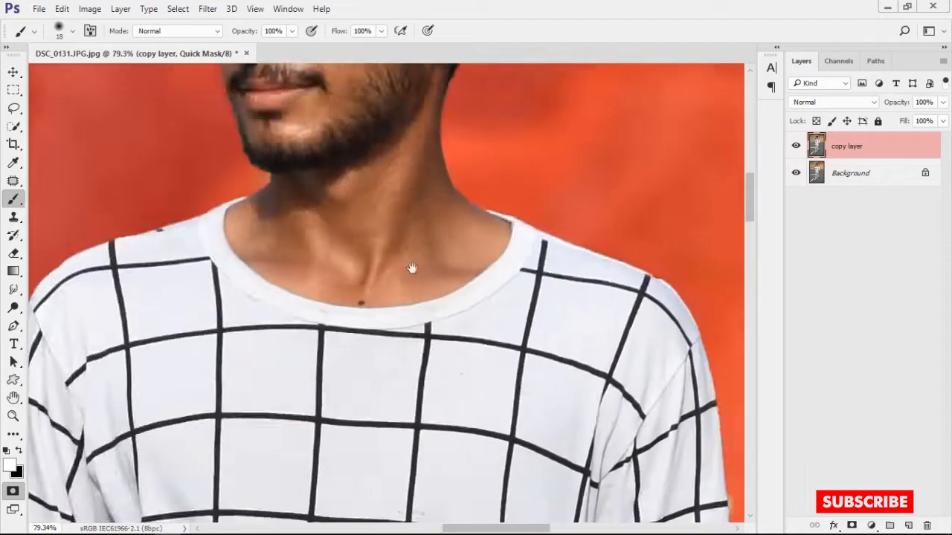
Step: Restore the missing outer edges of the rolled sleeve and cuff with an 18 px white brush
left_click_drag(713, 476, 476, 227)
key("x")
left_click_drag(484, 343, 478, 161)
scroll(477, 398, "up", 10)
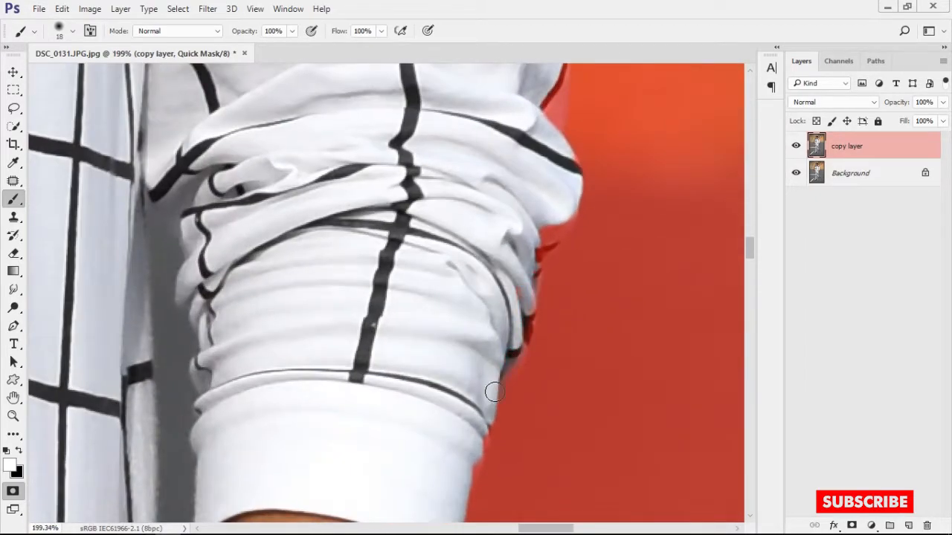
scroll(527, 223, "up", 2)
scroll(510, 145, "down", 6)
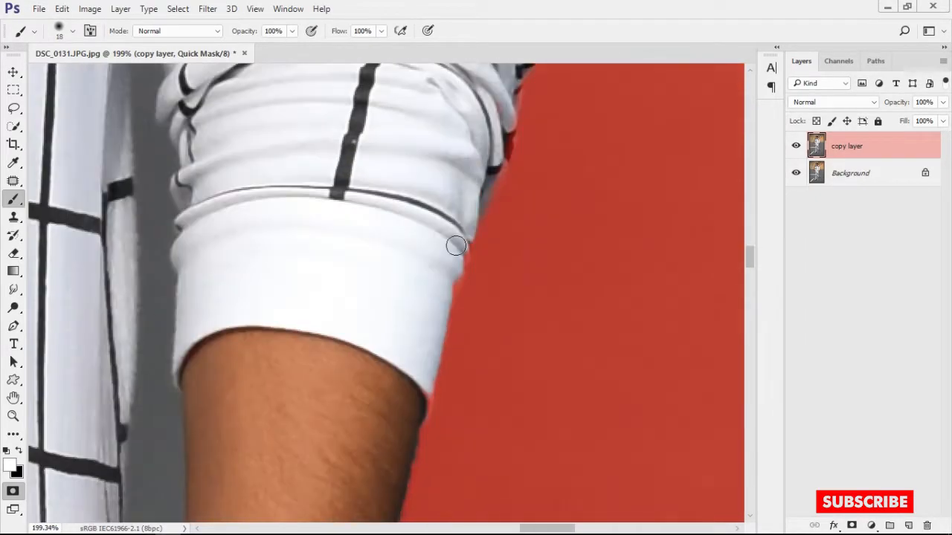
left_click_drag(453, 248, 592, 395)
left_click_drag(327, 120, 367, 291)
Step: Mask out the grey road patch beneath the sleeve fold beside the torso with a 12 px black brush
key("x")
scroll(367, 289, "up", 3)
key("bracketleft")
key("bracketleft")
left_click_drag(422, 247, 392, 271)
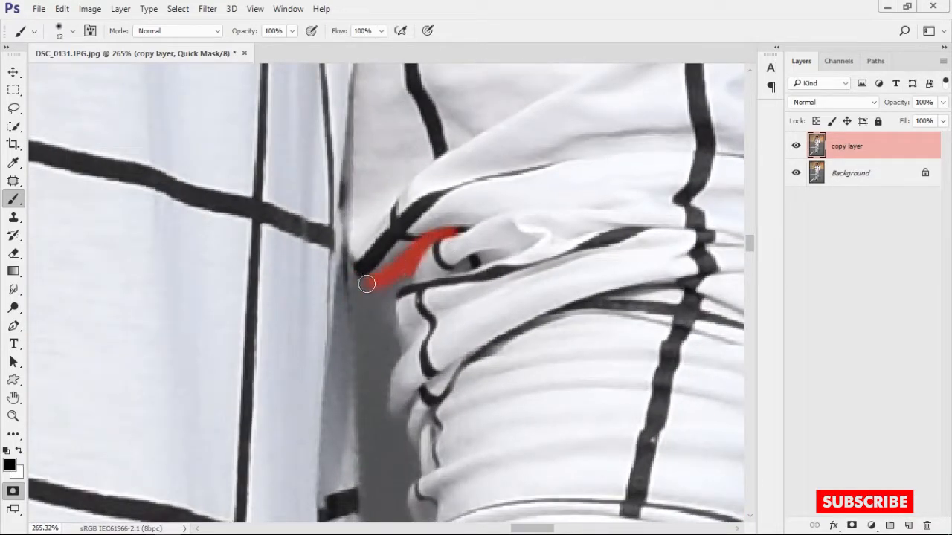
Step: Mask the narrow corner where the sleeve fold meets the torso, using a smaller brush
key("bracketleft")
key("bracketleft")
key("bracketleft")
key("bracketleft")
scroll(356, 307, "down", 1)
mouse_move(353, 273)
left_mouse_down()
mouse_move(355, 306)
mouse_move(392, 234)
left_mouse_up()
scroll(377, 305, "up", 4)
left_click_drag(396, 219, 414, 211)
left_click_drag(405, 257, 427, 230)
Step: Mask out the road gap between the torso and the rolled sleeve down to the cuff with a 15 px brush
key("bracketright")
key("bracketright")
key("bracketright")
left_click_drag(400, 229, 396, 209)
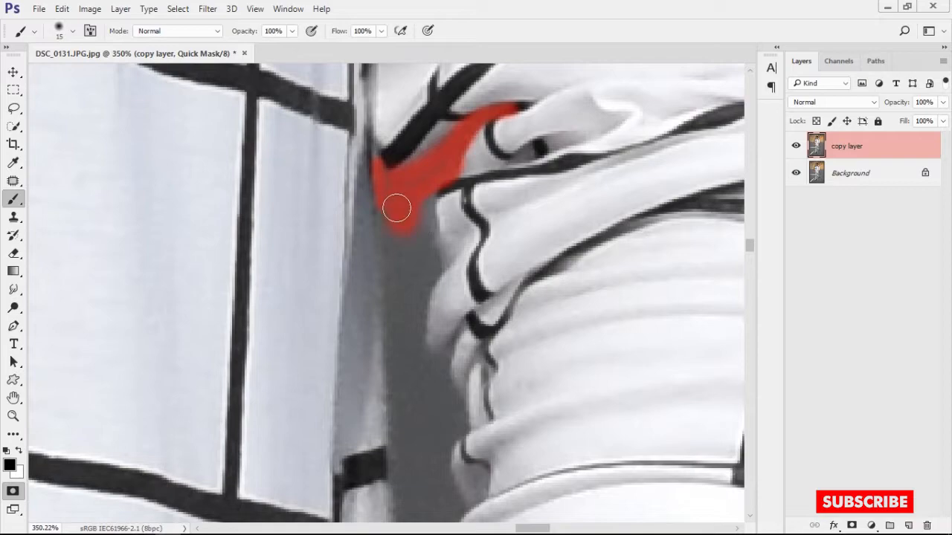
scroll(430, 256, "down", 4)
mouse_move(426, 269)
left_mouse_down()
mouse_move(421, 208)
mouse_move(414, 271)
mouse_move(437, 234)
mouse_move(455, 290)
left_mouse_up()
scroll(449, 223, "down", 5)
left_click_drag(460, 216, 453, 275)
left_click_drag(446, 226, 459, 84)
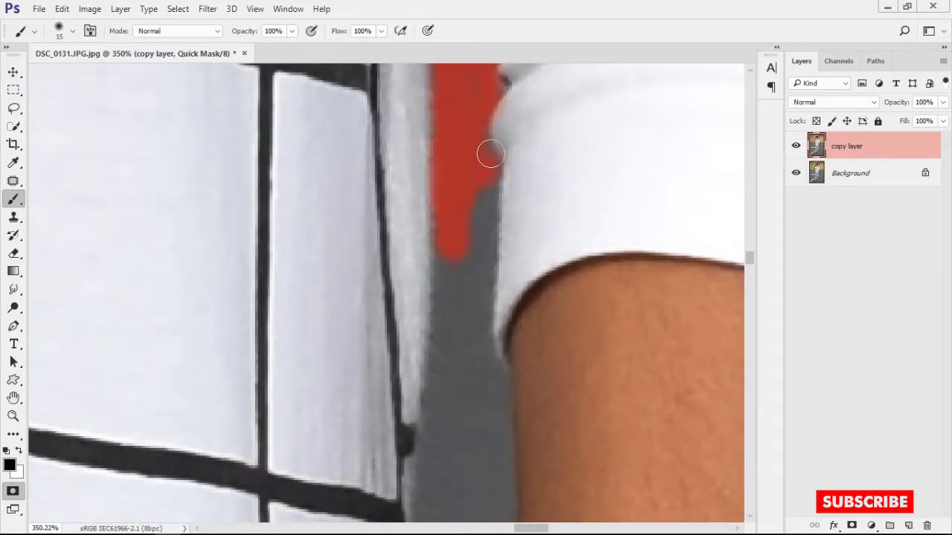
left_click_drag(491, 153, 476, 350)
Step: Continue masking the road gap between the shirt side and the forearm below the cuff
scroll(468, 213, "down", 2)
scroll(438, 191, "down", 3)
scroll(439, 240, "down", 2)
scroll(459, 191, "up", 1)
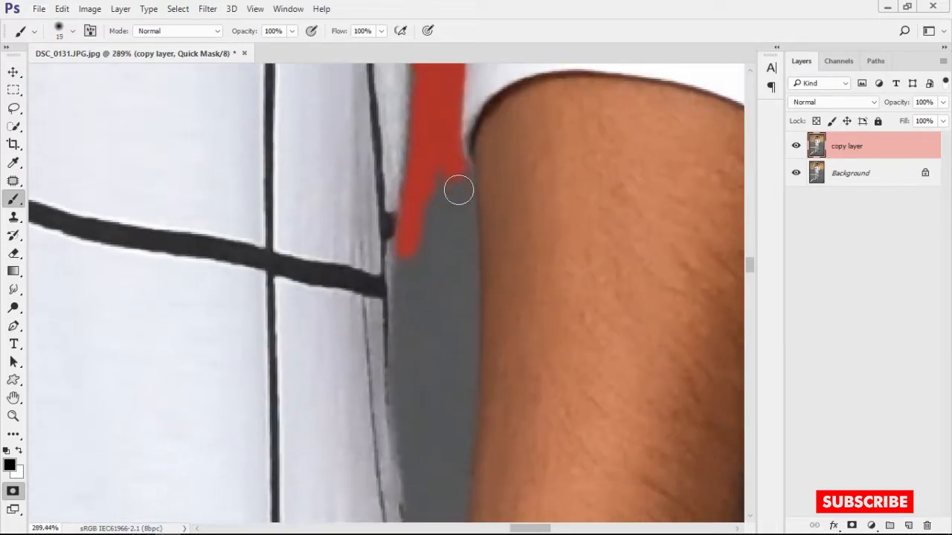
mouse_move(410, 314)
left_mouse_down()
mouse_move(442, 272)
mouse_move(451, 227)
mouse_move(414, 239)
mouse_move(387, 421)
left_mouse_up()
left_click_drag(399, 452, 398, 266)
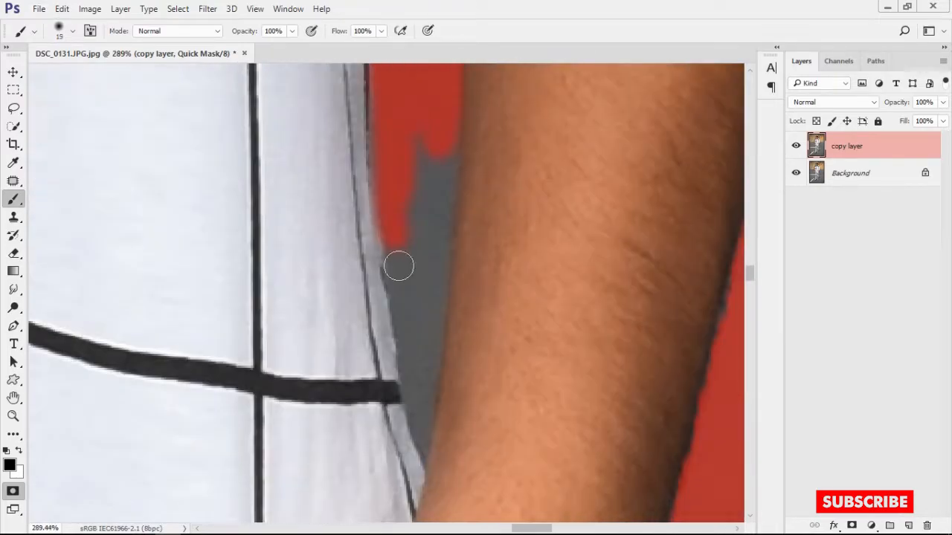
Step: Correct the shirt edge and mask the gap's narrow lower tip at the forearm with a 3 px brush
key("x")
left_click_drag(387, 312, 391, 372)
key("x")
left_click_drag(423, 440, 417, 441)
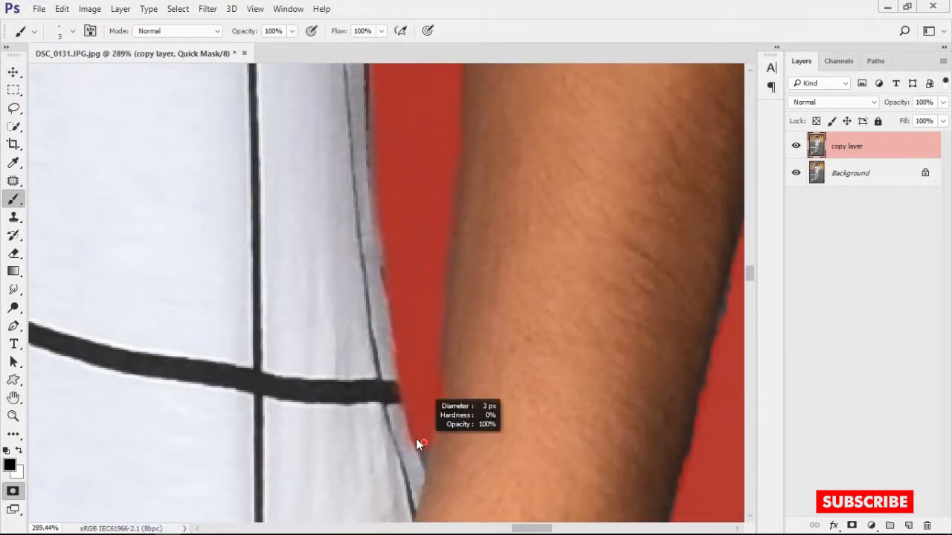
scroll(441, 300, "up", 5)
left_click_drag(433, 306, 441, 307)
scroll(428, 417, "down", 6)
Step: Clean up the mask edge along the wrist and the outer side of the hand
left_click_drag(562, 385, 310, 223)
scroll(310, 223, "down", 5)
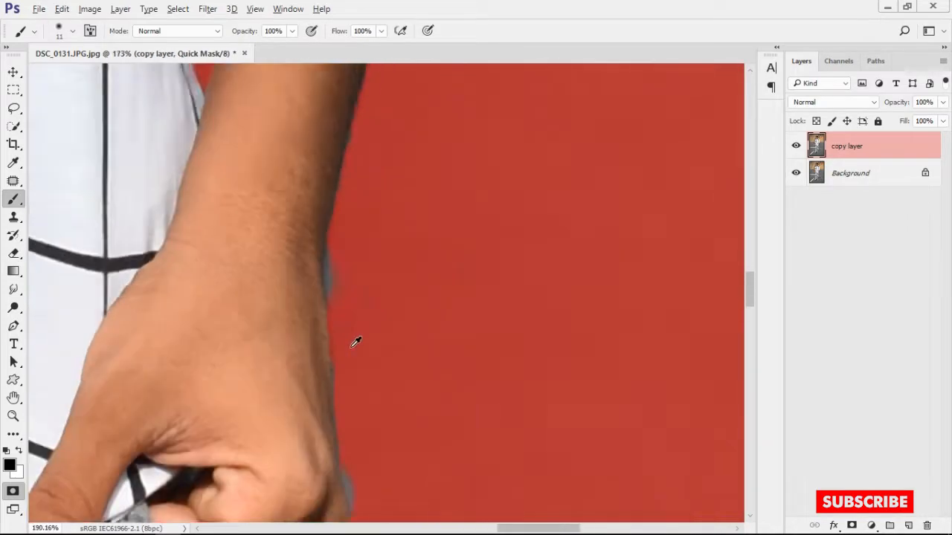
scroll(354, 342, "up", 1)
left_click_drag(351, 262, 359, 260)
key("x")
scroll(396, 318, "down", 5)
scroll(304, 314, "up", 5)
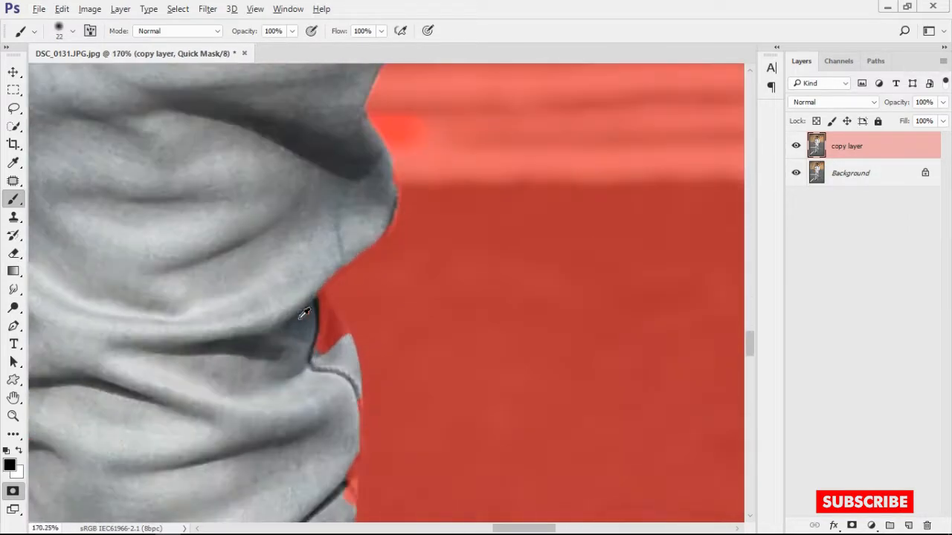
Step: Restore the missing outer edges of the knee folds in the jeans with a 22 px white brush
left_click_drag(358, 319, 359, 109)
key("x")
key("x")
left_click_drag(350, 266, 343, 293)
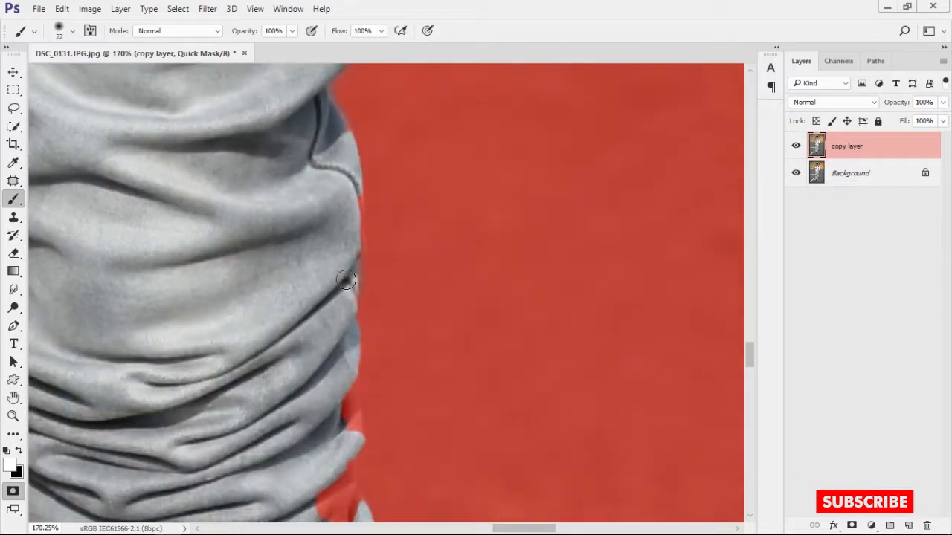
left_click_drag(347, 332, 330, 172)
left_click_drag(330, 248, 335, 277)
left_click_drag(322, 313, 353, 254)
left_click_drag(351, 315, 363, 272)
mouse_move(364, 305)
left_mouse_down()
mouse_move(351, 379)
mouse_move(365, 82)
left_mouse_up()
Step: Refine the lower leg's mask edge and restore the missing parts of the jeans cuff and ankle
mouse_move(320, 439)
left_mouse_down()
mouse_move(327, 208)
mouse_move(322, 267)
left_mouse_up()
left_click_drag(322, 267, 327, 142)
key("x")
left_click_drag(304, 435, 435, 183)
key("x")
left_click_drag(394, 178, 350, 317)
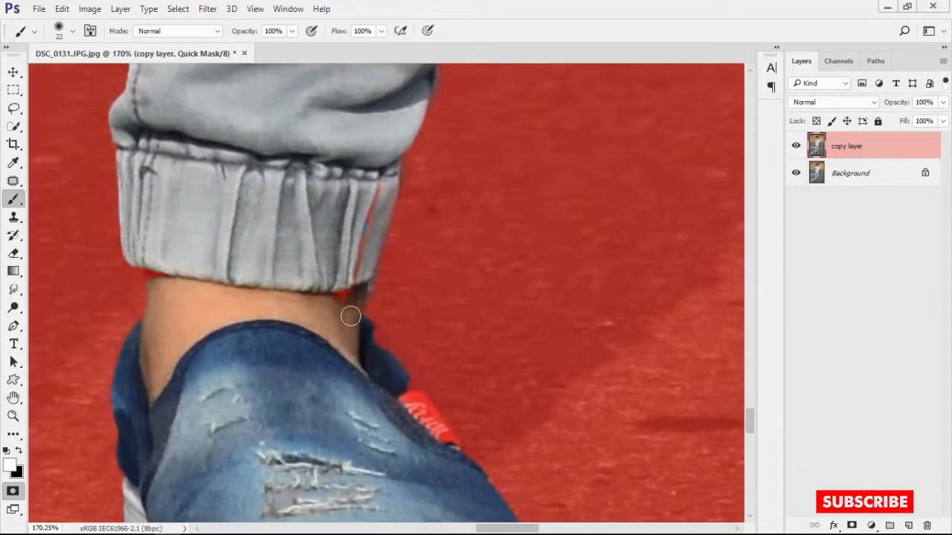
left_click_drag(175, 265, 270, 272)
Step: Touch up the mask around the flat shoe's sole and beneath the raised shoe
scroll(340, 401, "down", 3)
left_click_drag(379, 465, 379, 297)
scroll(324, 370, "up", 2)
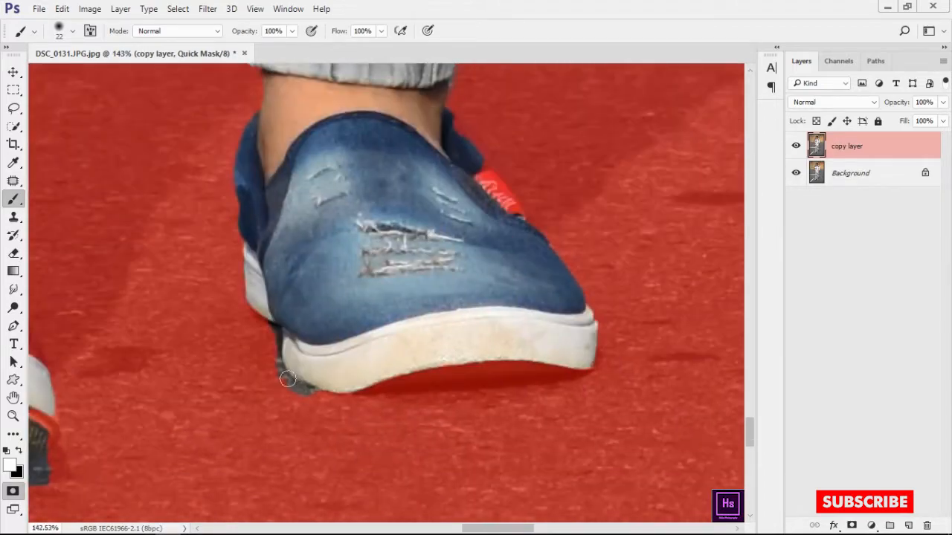
left_click_drag(261, 450, 547, 370)
left_click_drag(269, 400, 343, 398)
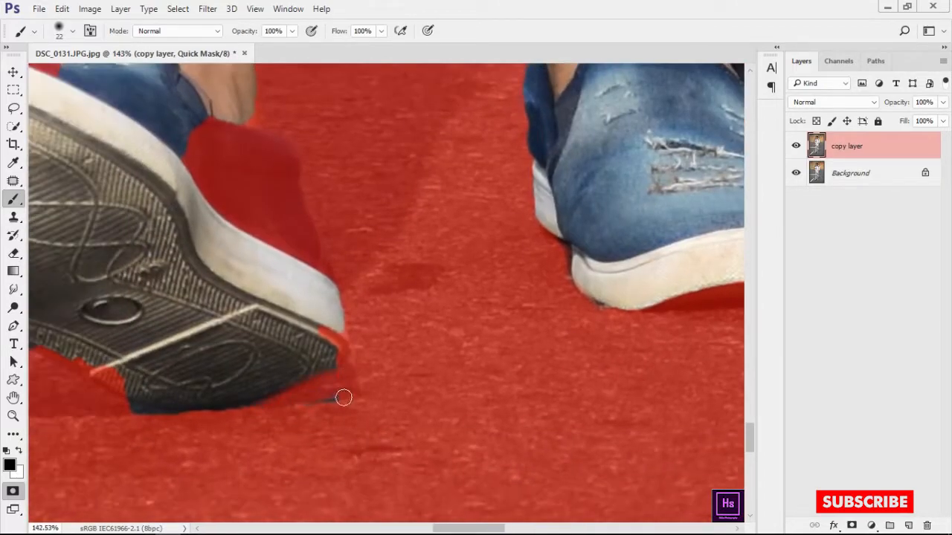
Step: Restore the missing rim and tread edges of the raised shoe's sole with a 22 px white brush
key("x")
left_click_drag(508, 347, 737, 328)
key("x")
key("x")
left_click_drag(362, 339, 559, 463)
left_click_drag(287, 338, 327, 405)
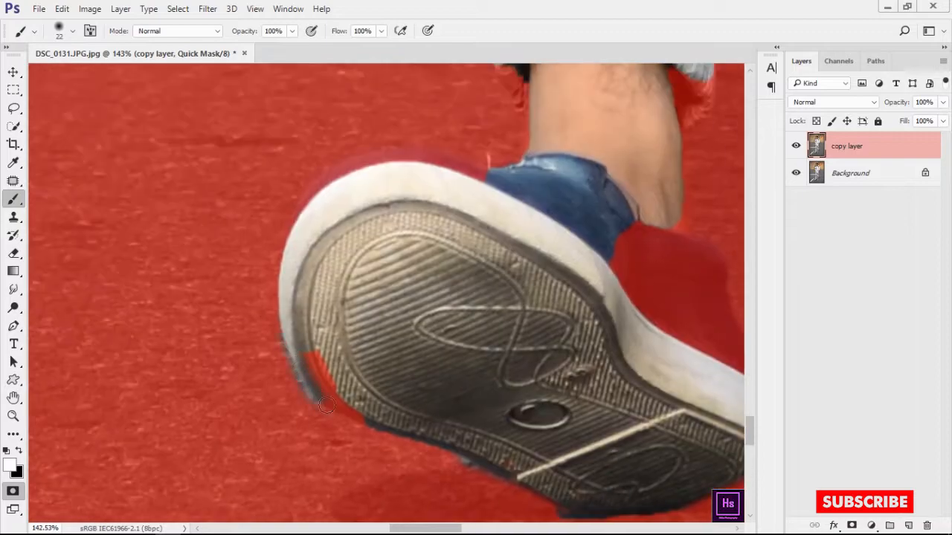
Step: Paint the raised shoe's masked blue fabric side back in and tidy its outline against the road
scroll(439, 372, "down", 3)
mouse_move(595, 355)
left_mouse_down()
mouse_move(497, 365)
mouse_move(553, 365)
left_mouse_up()
scroll(542, 313, "up", 6)
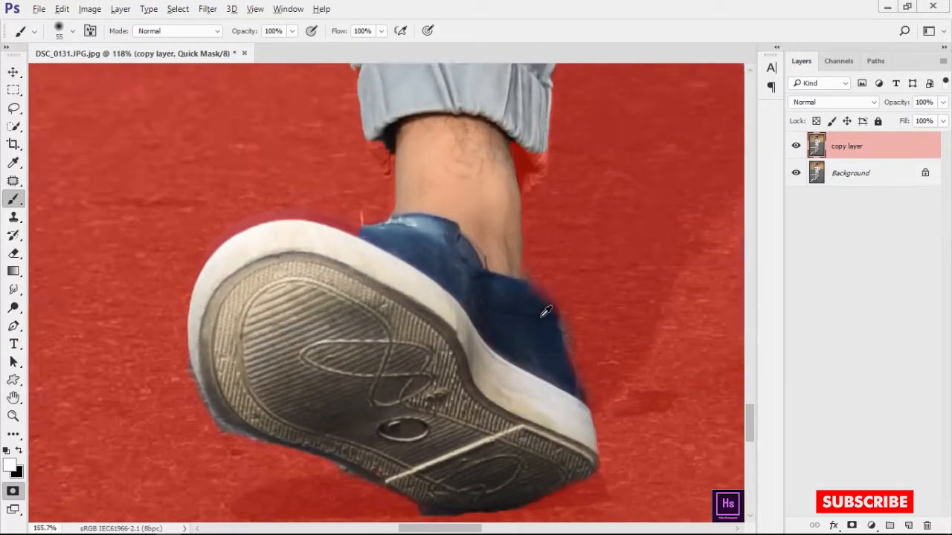
key("x")
left_click(544, 292)
key("x")
left_click_drag(546, 272, 524, 267)
key("x")
Step: Refine the mask around the ankle and jeans cuff above the raised shoe
scroll(536, 339, "down", 8)
key("x")
left_click_drag(538, 336, 498, 319)
key("x")
left_click_drag(502, 241, 497, 412)
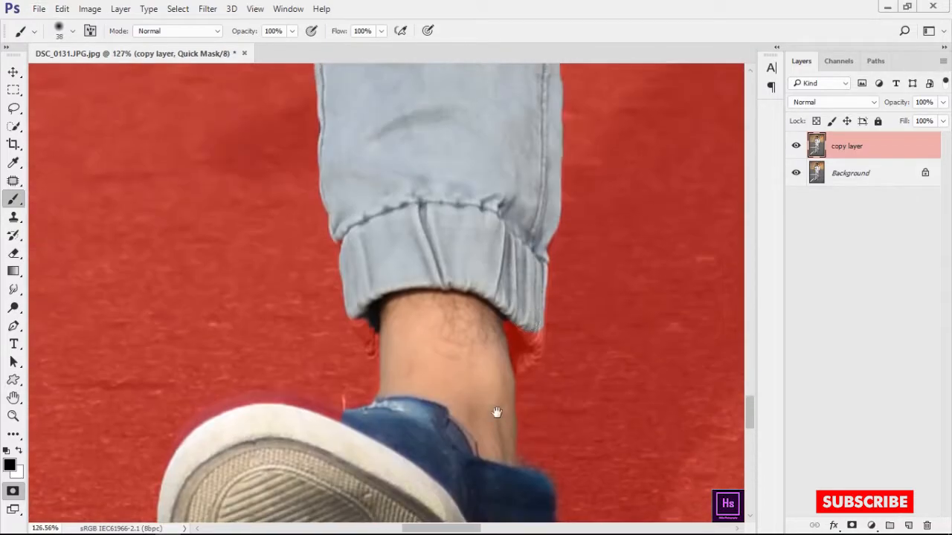
key("x")
left_click_drag(530, 347, 513, 332)
scroll(372, 338, "down", 12)
mouse_move(372, 319)
left_mouse_down()
mouse_move(371, 349)
mouse_move(402, 417)
left_mouse_up()
Step: Paint the masked denim folds back in along the inner knee of the flat-footed leg with a white brush
scroll(412, 357, "up", 6)
left_click_drag(423, 332, 431, 334)
scroll(475, 267, "up", 4)
left_click_drag(527, 219, 503, 223)
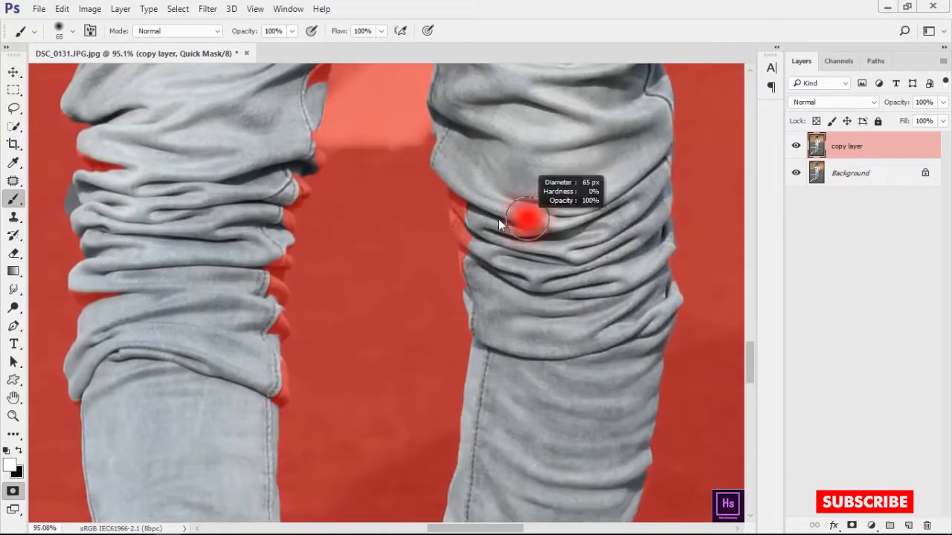
left_click_drag(457, 195, 470, 271)
Step: Restore the masked denim folds along the inner edge of the other leg below the knee with a 32 px white brush
scroll(210, 315, "up", 5)
left_click_drag(274, 310, 281, 313)
left_click_drag(320, 433, 304, 354)
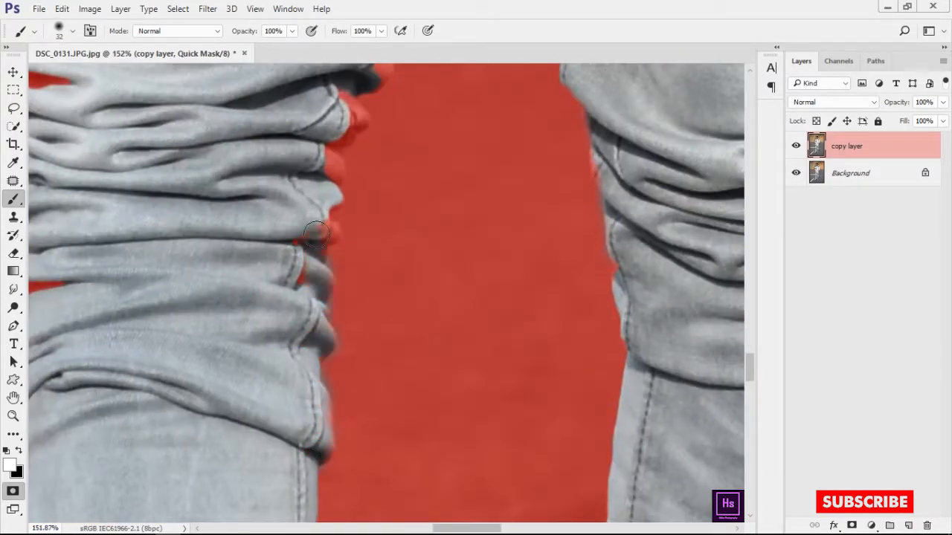
left_click_drag(288, 213, 262, 348)
left_click_drag(311, 311, 330, 251)
mouse_move(303, 239)
left_mouse_down()
mouse_move(276, 341)
mouse_move(321, 272)
left_mouse_up()
Step: Refine the mask along the inner thigh and knee seam of the same leg between the two legs
left_click_drag(266, 272, 258, 395)
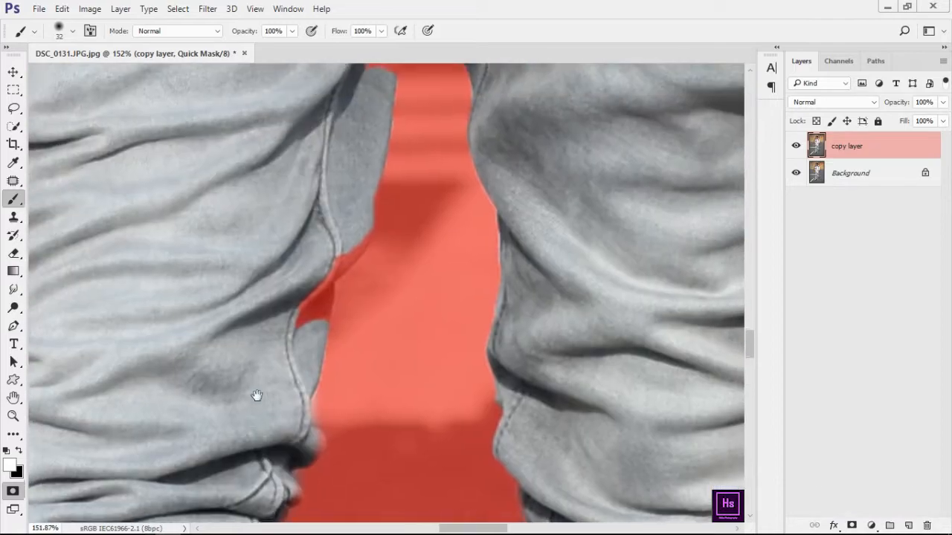
mouse_move(319, 326)
left_mouse_down()
mouse_move(353, 247)
mouse_move(270, 406)
left_mouse_up()
left_click_drag(313, 206, 290, 363)
Step: Clean up the mask along the outer edge of the bunched jeans, restoring denim creases and masking leftover road
left_click_drag(256, 388, 499, 252)
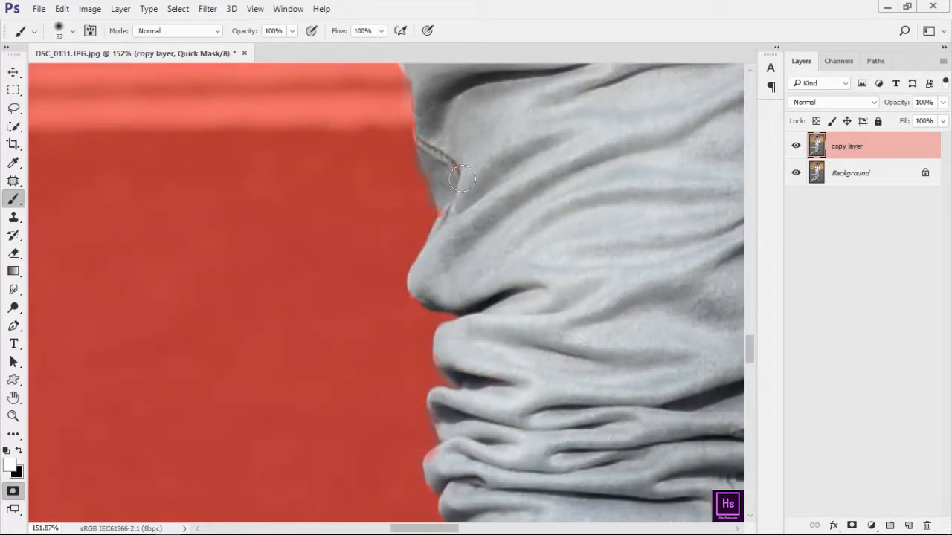
left_click_drag(461, 178, 441, 214)
scroll(500, 314, "down", 10)
scroll(504, 340, "up", 8)
key("x")
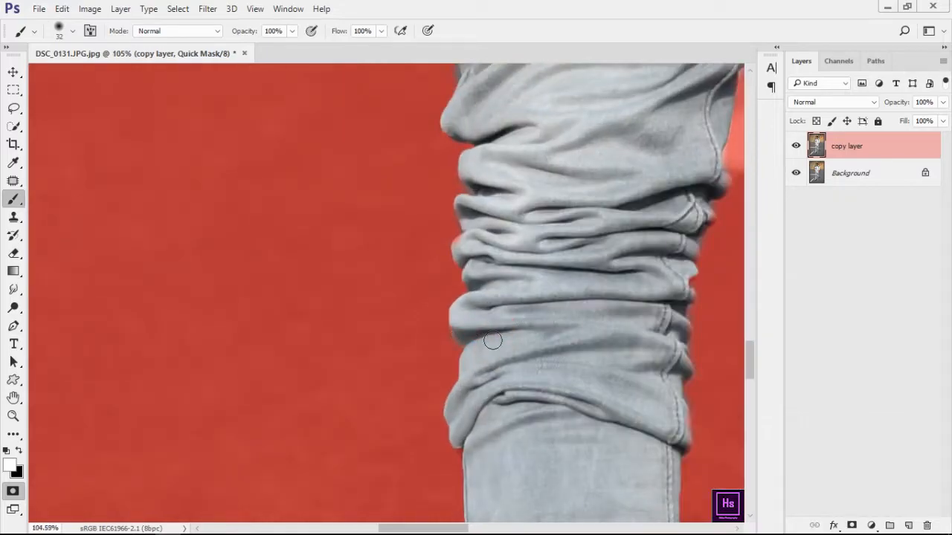
left_click_drag(492, 340, 345, 469)
key("x")
left_click_drag(470, 248, 476, 421)
Step: Touch up the mask along the forearm and wrist edges beside the shirt hem
left_click_drag(238, 104, 276, 454)
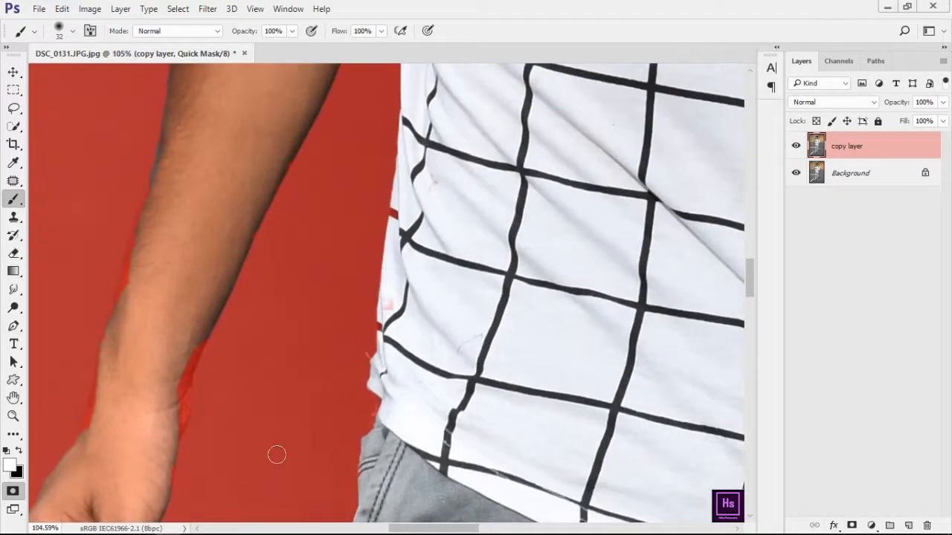
scroll(193, 454, "up", 4)
key("x")
left_click_drag(226, 255, 212, 409)
key("x")
key("x")
scroll(260, 325, "down", 4)
Step: Restore the masked fingertips of the hanging hand with a 21 px white brush
mouse_move(323, 426)
left_mouse_down()
mouse_move(425, 278)
mouse_move(427, 160)
left_mouse_up()
scroll(320, 384, "up", 4)
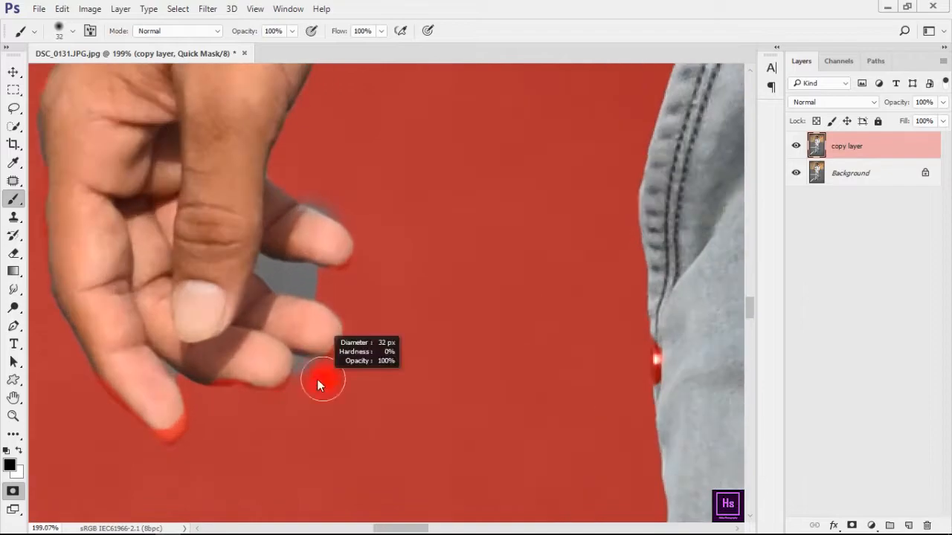
left_click_drag(321, 385, 313, 385)
key("x")
left_click_drag(170, 428, 181, 416)
key("x")
scroll(232, 359, "down", 1)
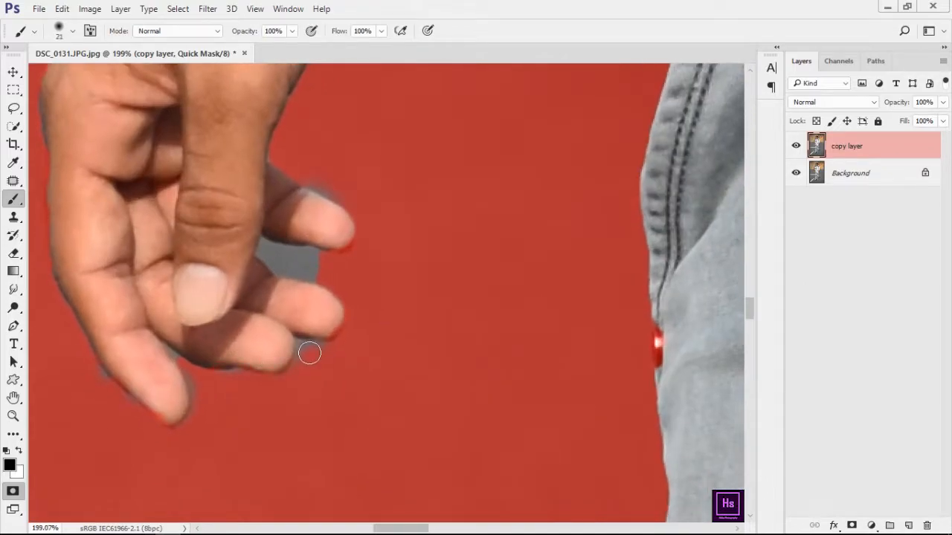
Step: Mask out the road between the hanging hand's fingers and tidy the fingertip outlines with a 9 px brush
left_click_drag(277, 254, 311, 272)
mouse_move(264, 367)
left_mouse_down()
mouse_move(347, 382)
mouse_move(402, 339)
left_mouse_up()
scroll(347, 382, "up", 4)
left_click_drag(392, 346, 321, 346)
left_click_drag(239, 280, 254, 311)
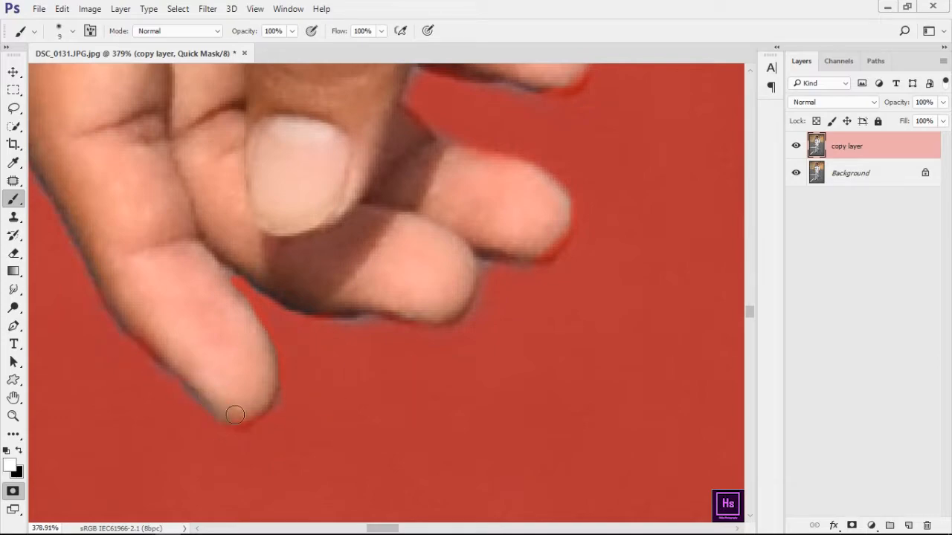
Step: Refine the mask edge along the bare arm up to the rolled sleeve with a 35 px white brush
scroll(316, 392, "down", 6)
scroll(385, 332, "down", 2)
left_click_drag(434, 160, 434, 406)
scroll(439, 372, "up", 3)
left_click_drag(462, 173, 413, 372)
left_click_drag(547, 93, 427, 439)
left_click_drag(409, 187, 430, 145)
scroll(487, 313, "down", 3)
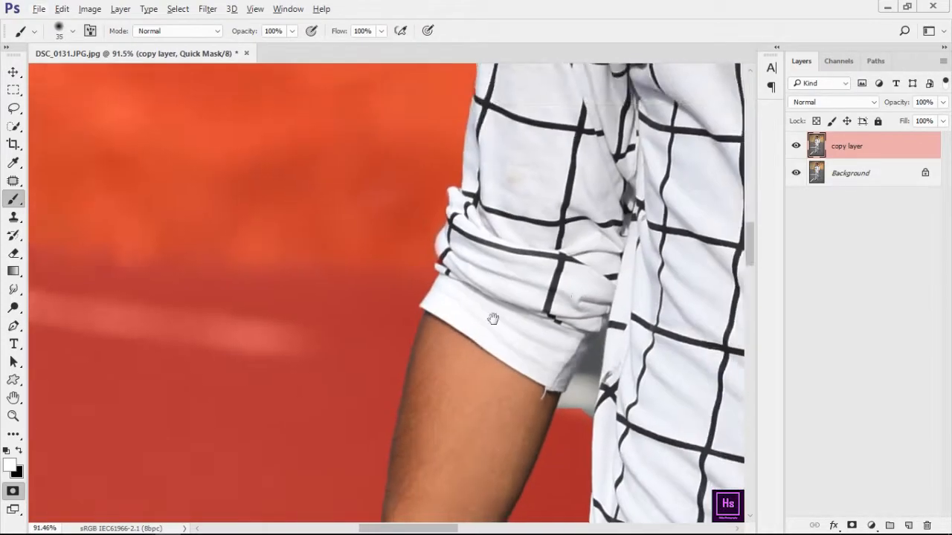
Step: Mask out the background showing in the gap between the rolled sleeve and the shirt with a black brush
left_click_drag(493, 319, 387, 190)
scroll(484, 259, "up", 3)
key("x")
key("bracketright")
key("ctrl+z")
key("bracketright")
key("bracketright")
key("bracketright")
scroll(451, 336, "up", 5)
mouse_move(449, 316)
left_mouse_down()
mouse_move(501, 229)
mouse_move(511, 346)
left_mouse_up()
mouse_move(517, 193)
left_mouse_down()
mouse_move(476, 340)
mouse_move(494, 262)
left_mouse_up()
Step: Exit Quick Mask mode to load the man as a selection and add it as a layer mask on the copy layer
scroll(500, 325, "down", 5)
scroll(502, 320, "down", 10)
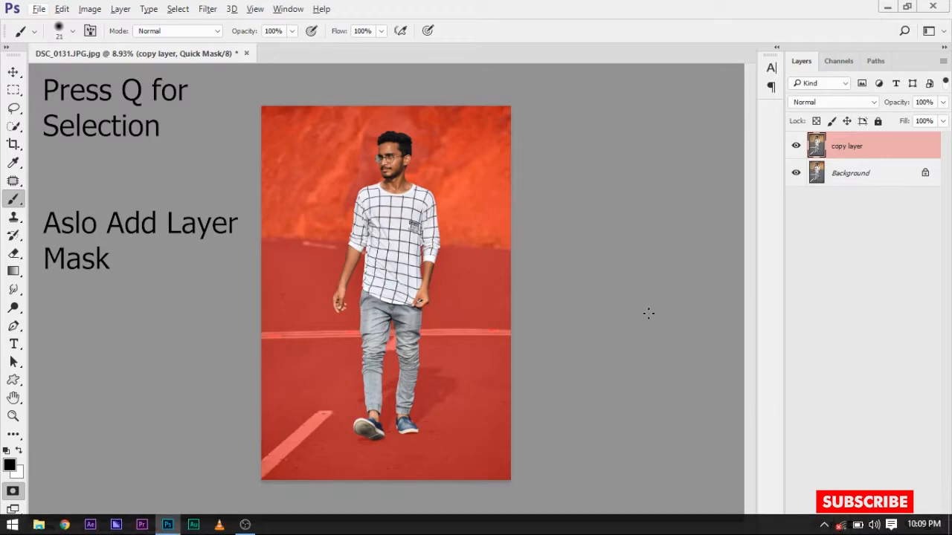
key("q")
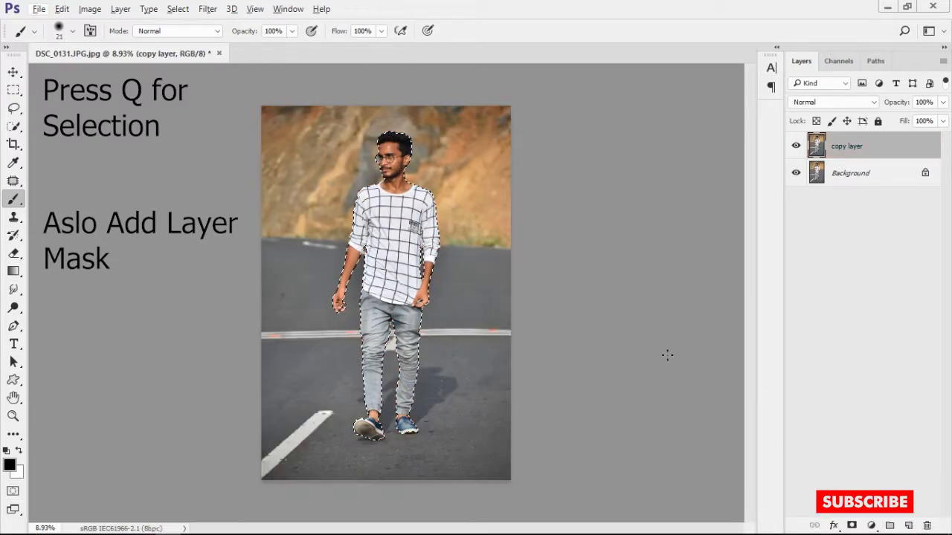
left_click(851, 525)
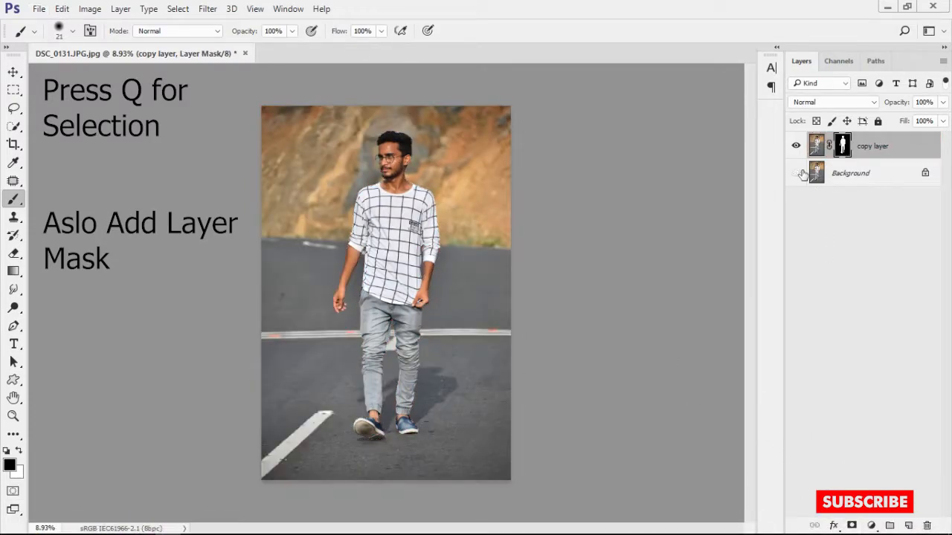
Step: Hide the Background layer to examine the cutout's edges and show the layer again
left_click(796, 173)
scroll(435, 364, "up", 4)
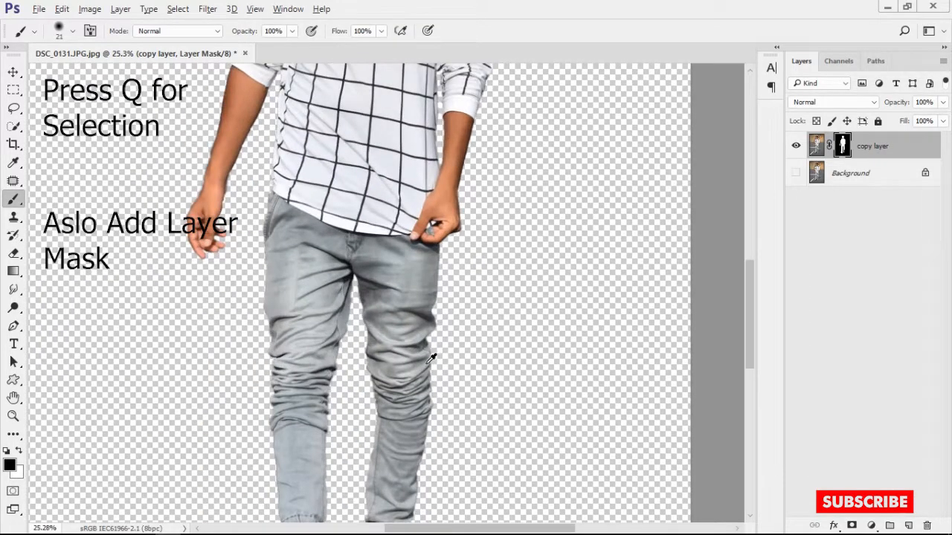
scroll(430, 360, "down", 5)
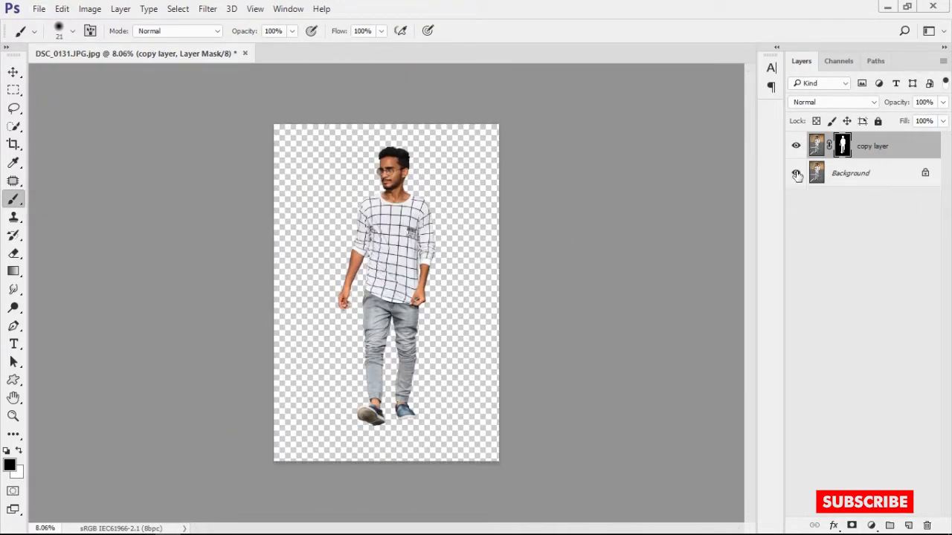
left_click(796, 173)
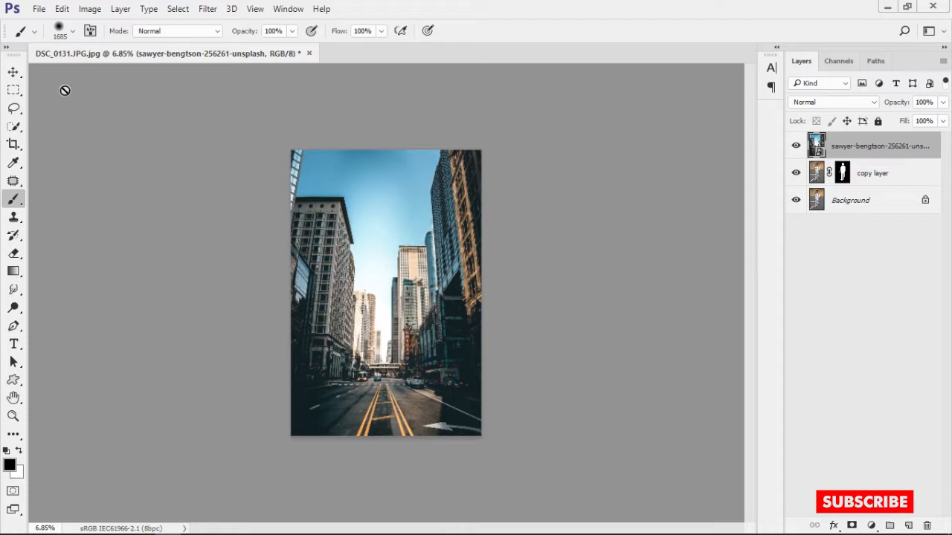
Step: Move the city street photo layer beneath the masked copy layer
left_click(13, 71)
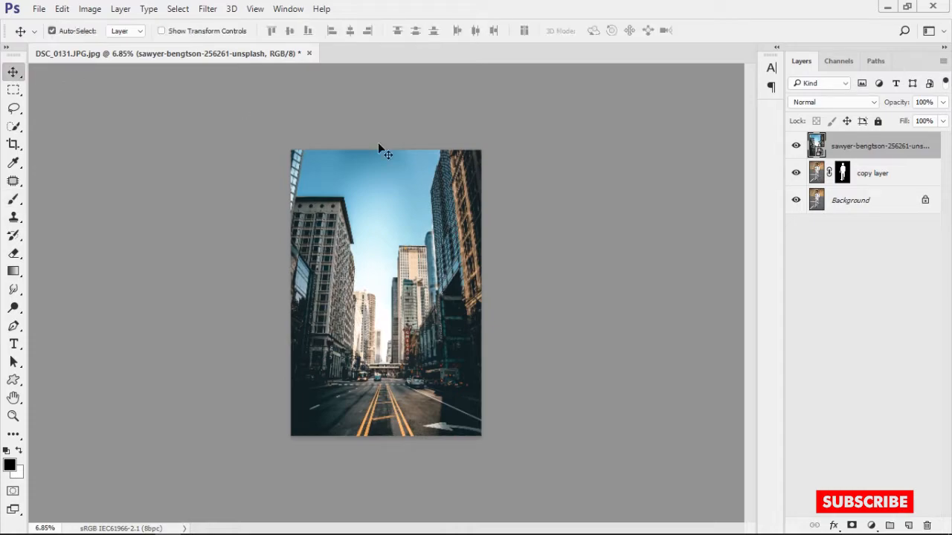
left_click_drag(879, 146, 879, 178)
left_click_drag(880, 179, 880, 188)
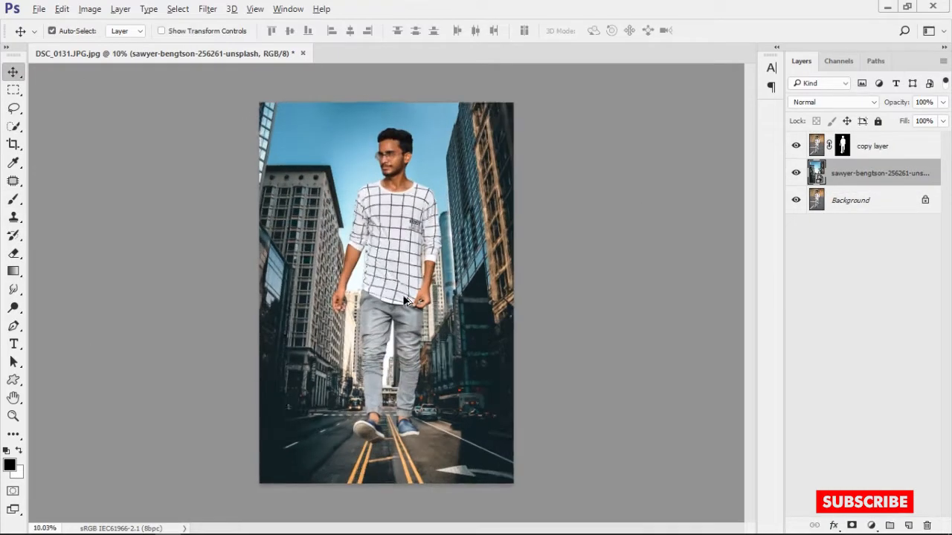
Step: Scale the cut-out man down to about 32% with Free Transform and place him on the street between the yellow lines
mouse_move(392, 229)
left_mouse_down()
mouse_move(392, 245)
mouse_move(357, 237)
mouse_move(373, 228)
left_mouse_up()
key("ctrl+t")
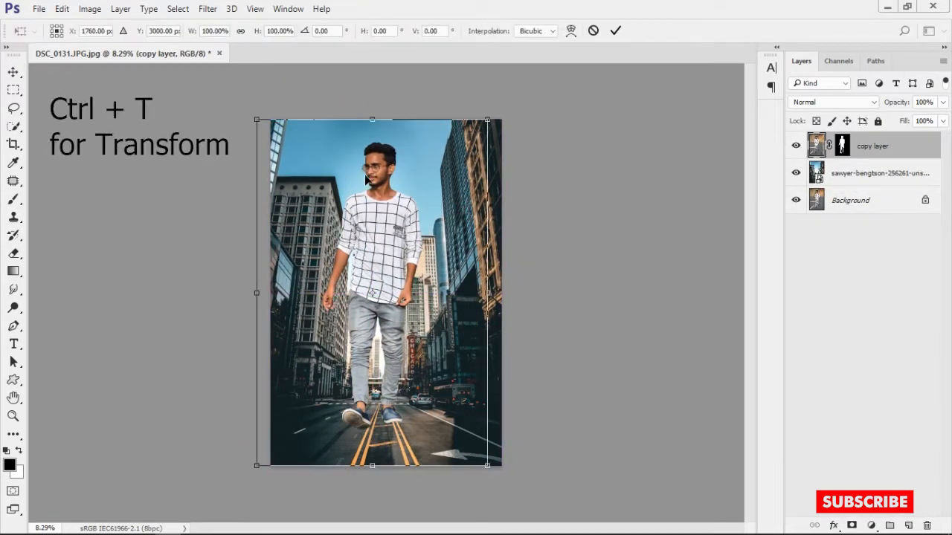
left_click_drag(488, 120, 417, 302)
left_click_drag(330, 367, 398, 360)
scroll(399, 360, "up", 7)
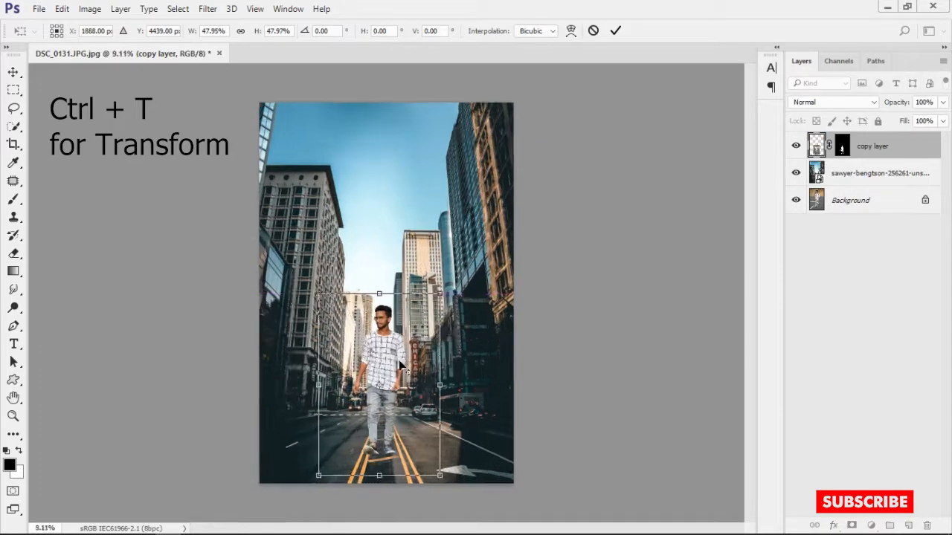
scroll(478, 358, "down", 3)
left_click_drag(476, 132, 404, 238)
left_click_drag(335, 332, 374, 315)
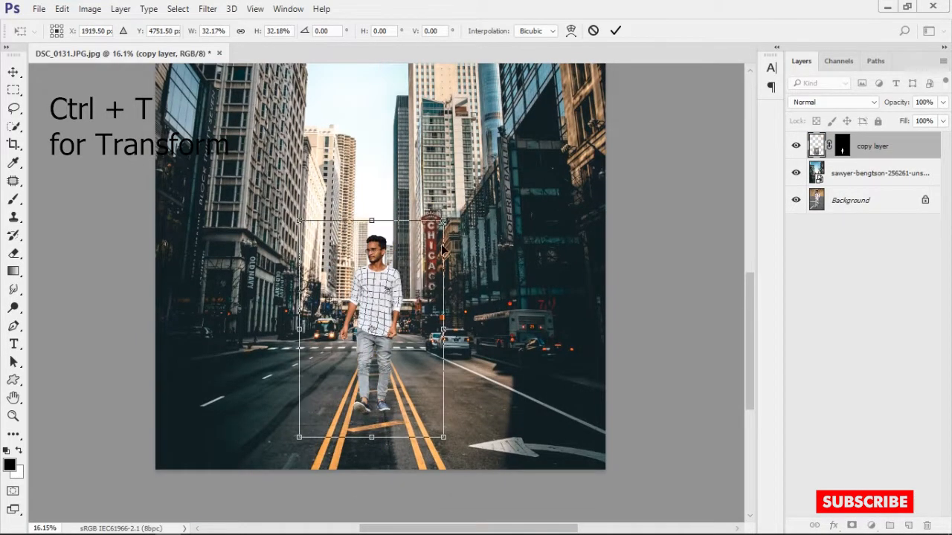
Step: Shrink the man further to about 19%, fine-tune his size and position between the yellow lines, and apply the transform
left_click_drag(444, 221, 384, 310)
scroll(393, 357, "up", 2)
scroll(394, 357, "up", 5)
left_click_drag(487, 381, 580, 267)
left_click_drag(351, 305, 392, 297)
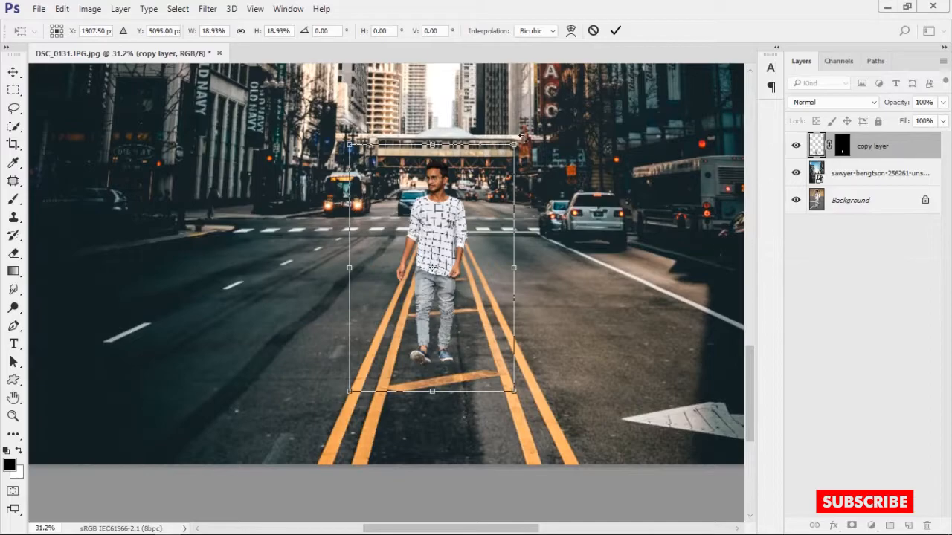
left_click_drag(513, 145, 519, 135)
left_click_drag(484, 212, 482, 216)
key("Return")
Step: Activate the copy layer's mask and brush white at 52% flow over the road around the shoes
scroll(463, 215, "up", 8)
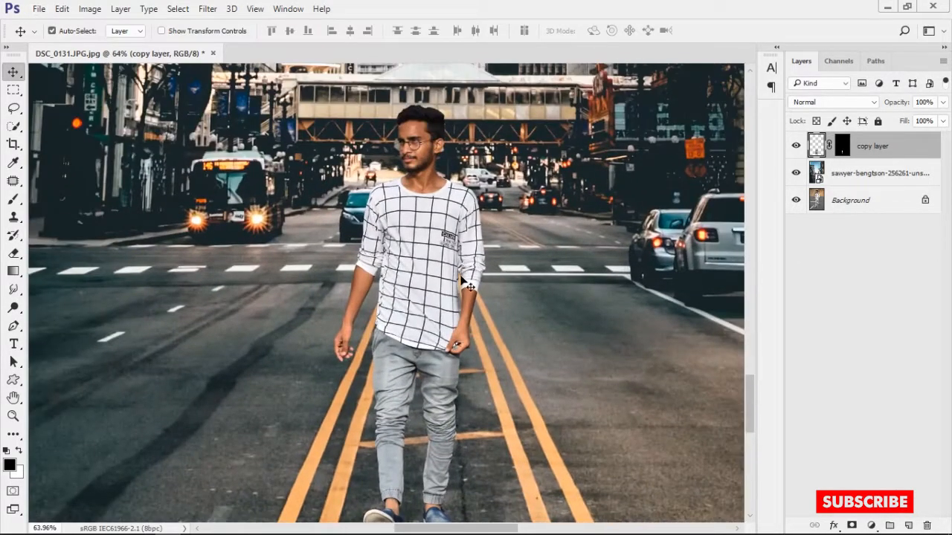
scroll(458, 251, "down", 10)
scroll(485, 261, "down", 2)
scroll(485, 261, "up", 7)
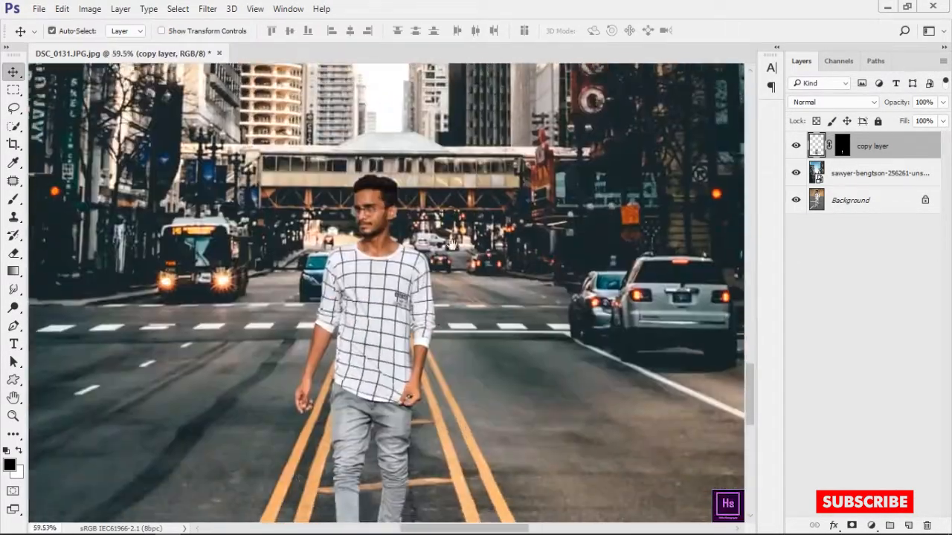
scroll(452, 245, "up", 3)
left_click_drag(442, 361, 435, 112)
mouse_move(461, 483)
left_mouse_down()
mouse_move(444, 285)
mouse_move(459, 311)
left_mouse_up()
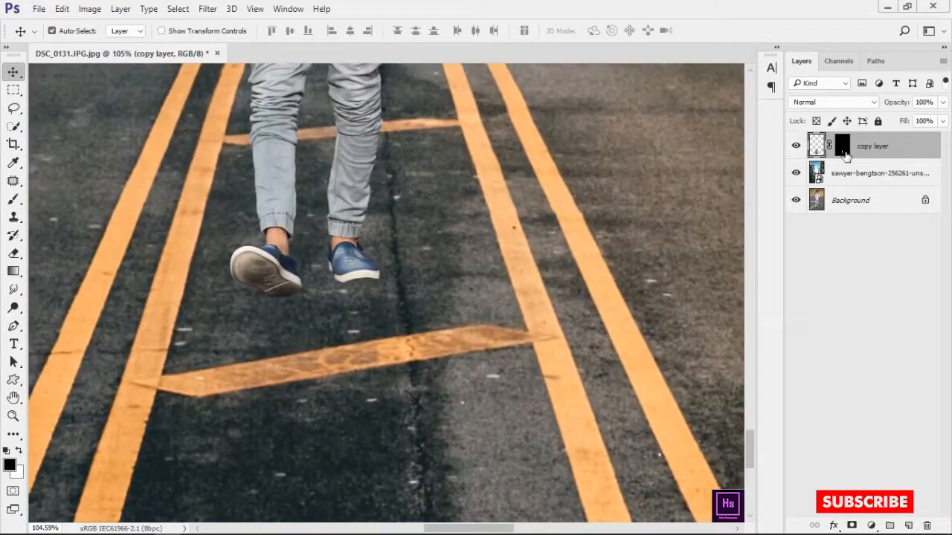
left_click(844, 152)
key("b")
left_click_drag(349, 299, 223, 300)
mouse_move(387, 302)
left_mouse_down()
mouse_move(340, 302)
mouse_move(396, 297)
mouse_move(367, 281)
mouse_move(367, 291)
mouse_move(329, 305)
left_mouse_up()
scroll(349, 297, "up", 2)
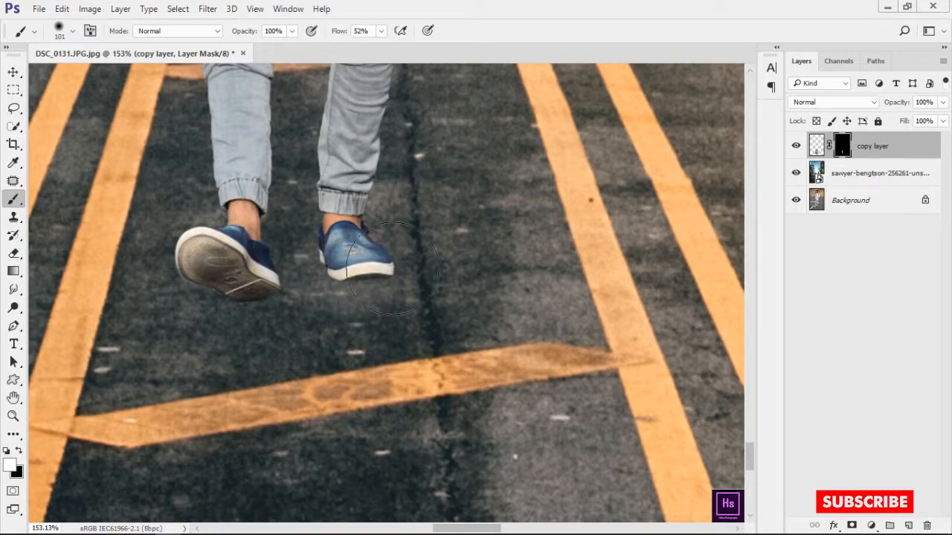
Step: Reveal the original asphalt around both shoes on the mask with a 76 px white brush at 48% flow
key("bracketleft")
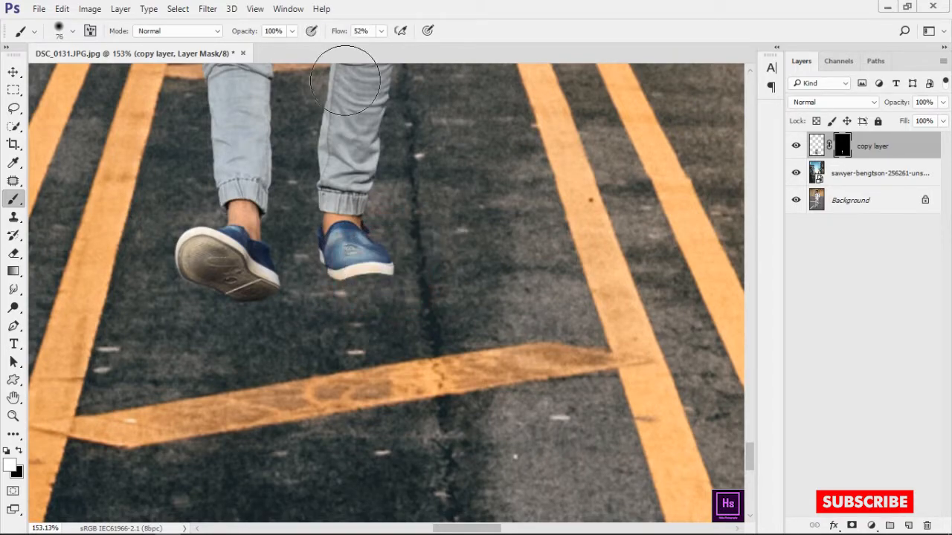
left_click_drag(334, 30, 329, 30)
mouse_move(322, 257)
left_mouse_down()
mouse_move(268, 299)
mouse_move(236, 195)
mouse_move(261, 172)
left_mouse_up()
scroll(435, 337, "down", 5)
scroll(435, 337, "up", 5)
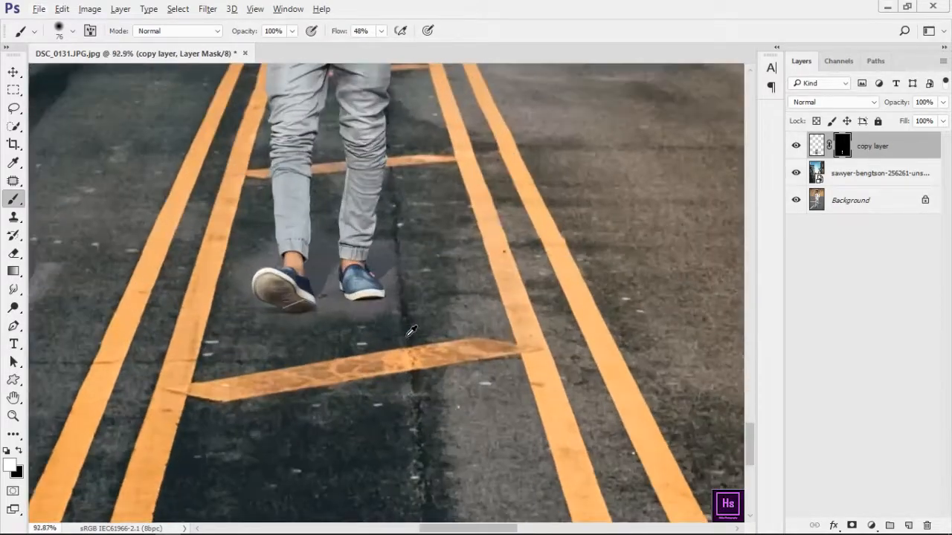
Step: Extend the revealed asphalt and shadow to fill the area between the inner yellow lines around the man's feet
mouse_move(312, 342)
left_mouse_down()
mouse_move(291, 362)
mouse_move(441, 336)
mouse_move(484, 315)
mouse_move(441, 198)
mouse_move(408, 253)
mouse_move(267, 217)
mouse_move(226, 353)
left_mouse_up()
scroll(408, 264, "down", 3)
scroll(355, 360, "up", 2)
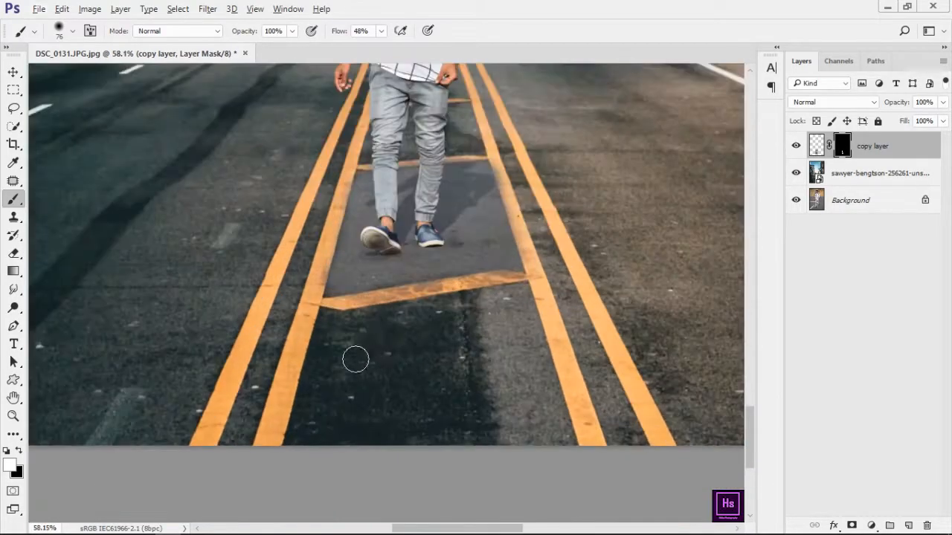
scroll(477, 290, "down", 2)
scroll(461, 385, "up", 4)
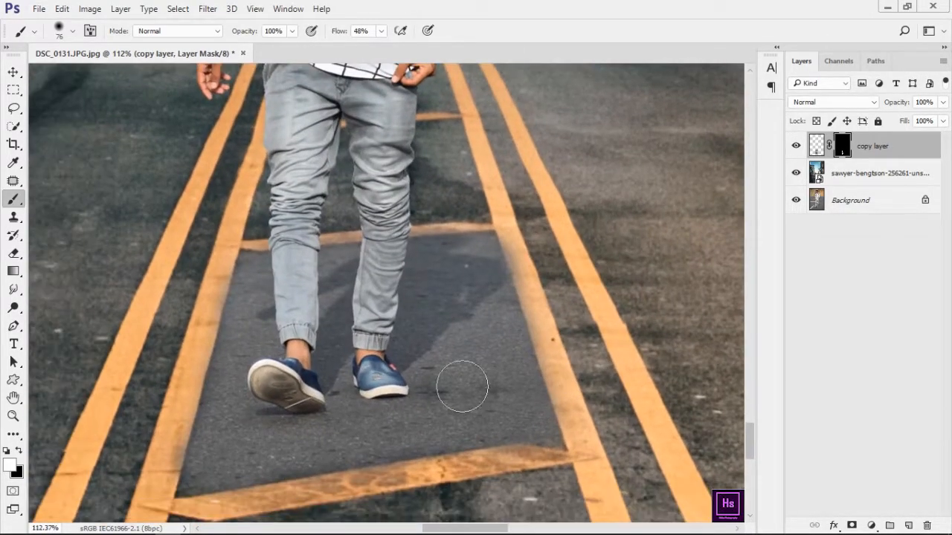
scroll(521, 394, "down", 5)
scroll(530, 396, "up", 3)
scroll(491, 368, "down", 4)
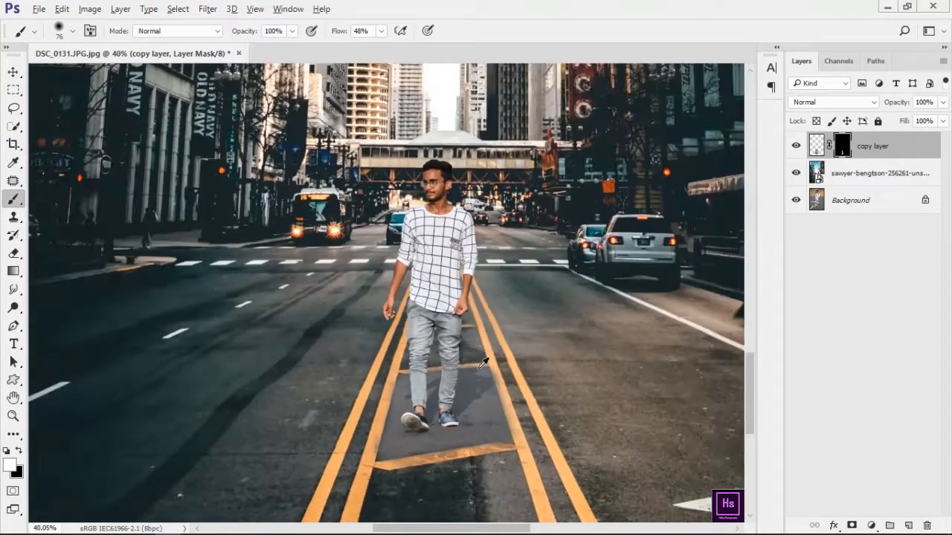
scroll(439, 359, "down", 2)
scroll(376, 507, "up", 3)
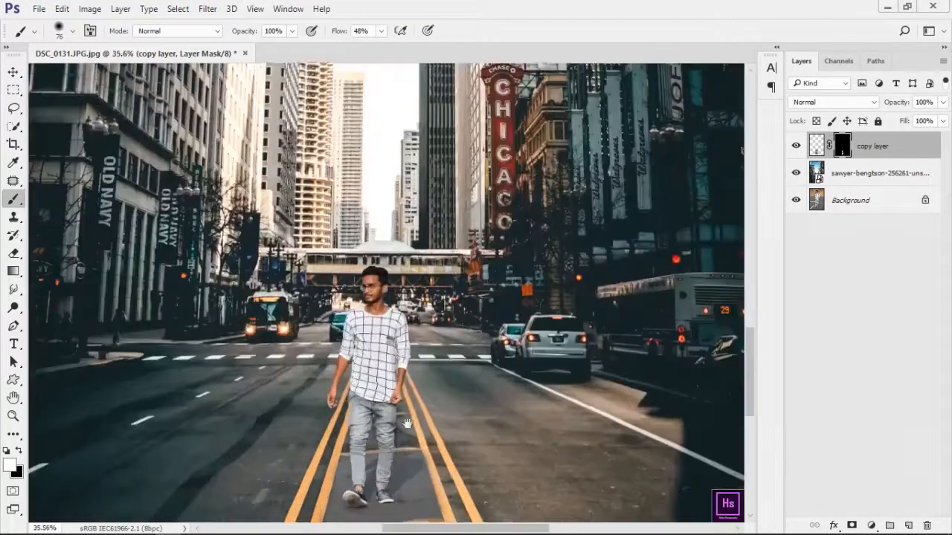
Step: Frame a 4:5 crop around the man and the surrounding city street
key("c")
scroll(325, 330, "down", 4)
left_click_drag(510, 138, 455, 212)
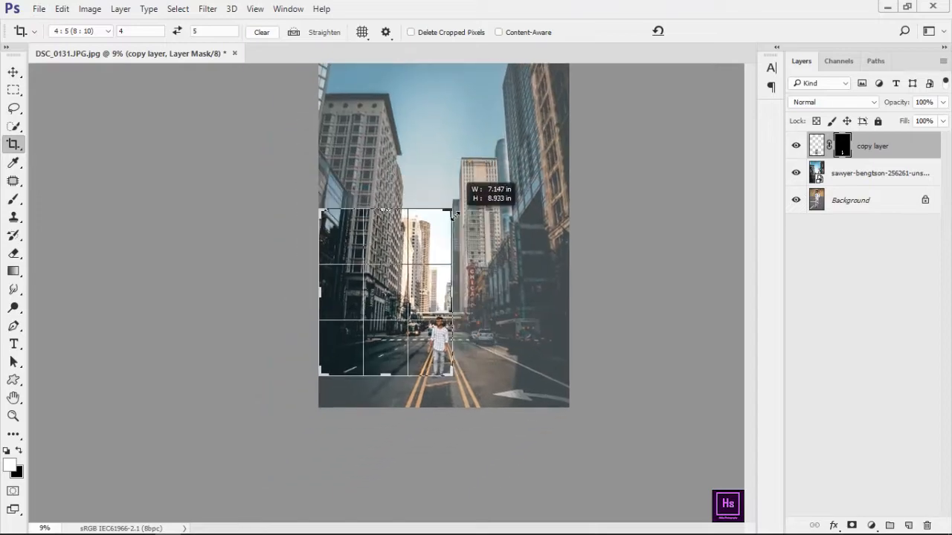
left_click_drag(386, 257, 347, 246)
scroll(385, 300, "up", 5)
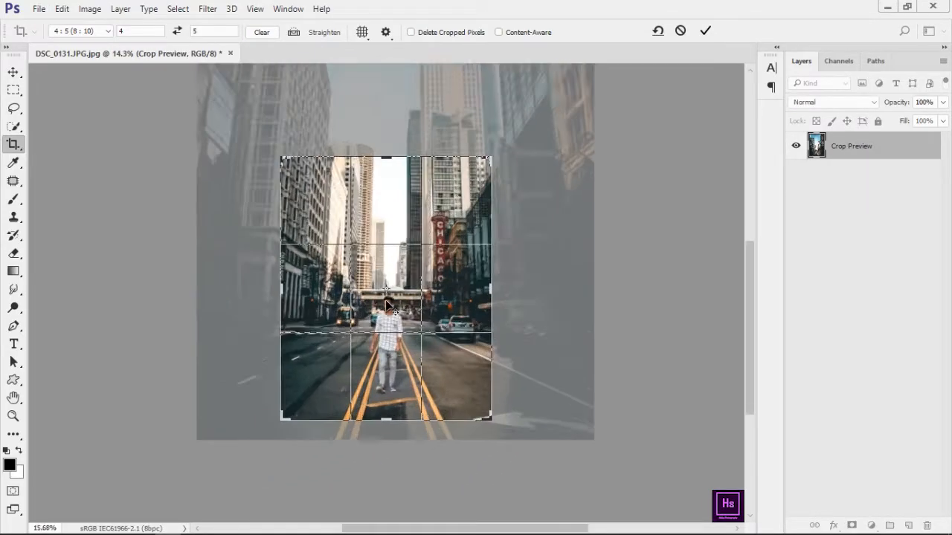
key("alt+space")
key("Escape")
Step: Tighten the 4:5 crop and reposition the image so the man and street sit within the frame
scroll(422, 312, "down", 3)
left_click_drag(424, 311, 430, 339)
left_click_drag(529, 145, 497, 185)
left_click_drag(467, 241, 448, 218)
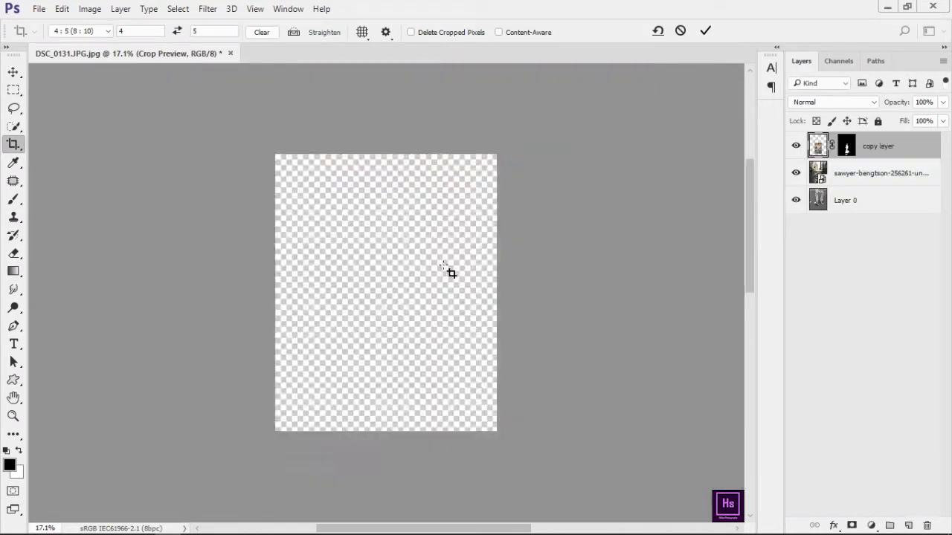
Step: Target the copy layer's mask and outline the inner yellow line left of the man's feet with the Polygonal Lasso
scroll(441, 296, "up", 5)
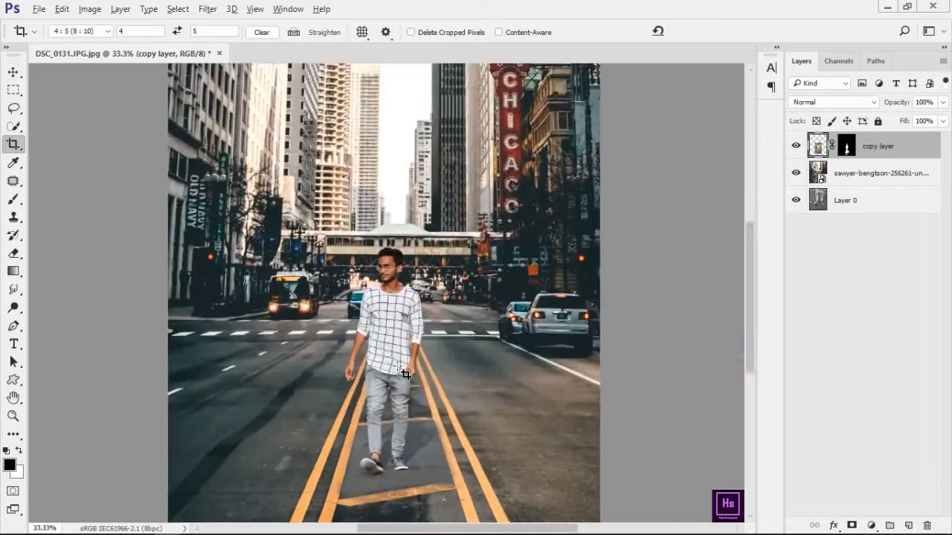
left_click_drag(422, 446, 421, 253)
scroll(366, 366, "up", 5)
left_click_drag(364, 380, 314, 419)
left_click_drag(216, 368, 376, 229)
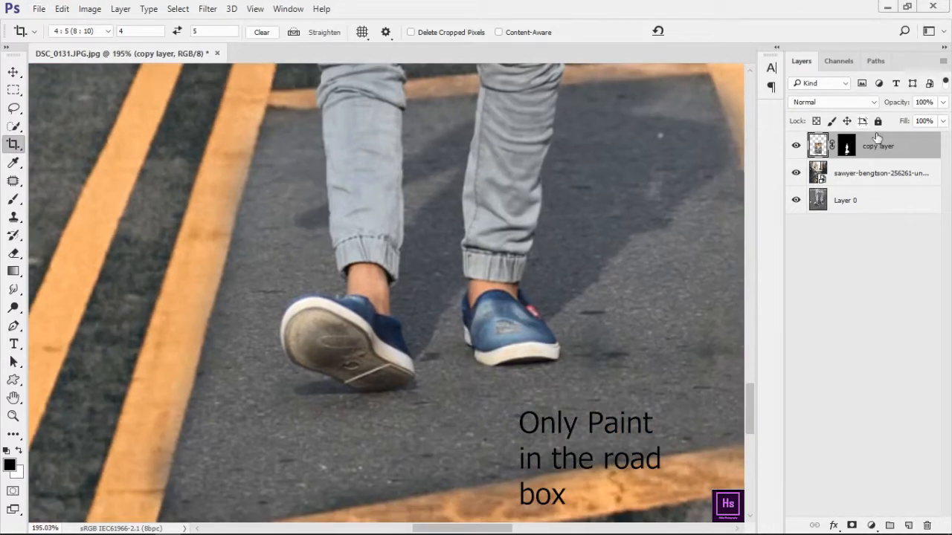
left_click(846, 146)
left_click_drag(414, 272, 446, 287)
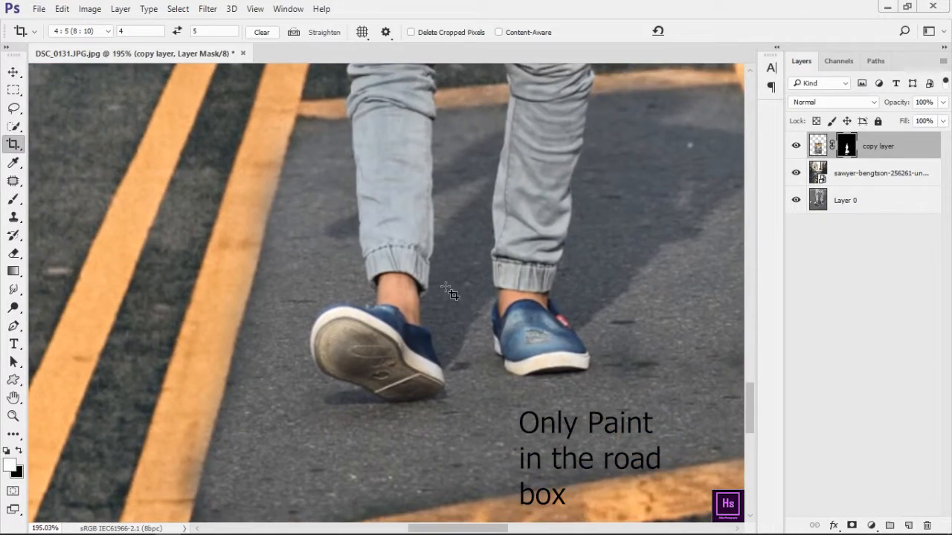
left_click(14, 108)
left_click(63, 120)
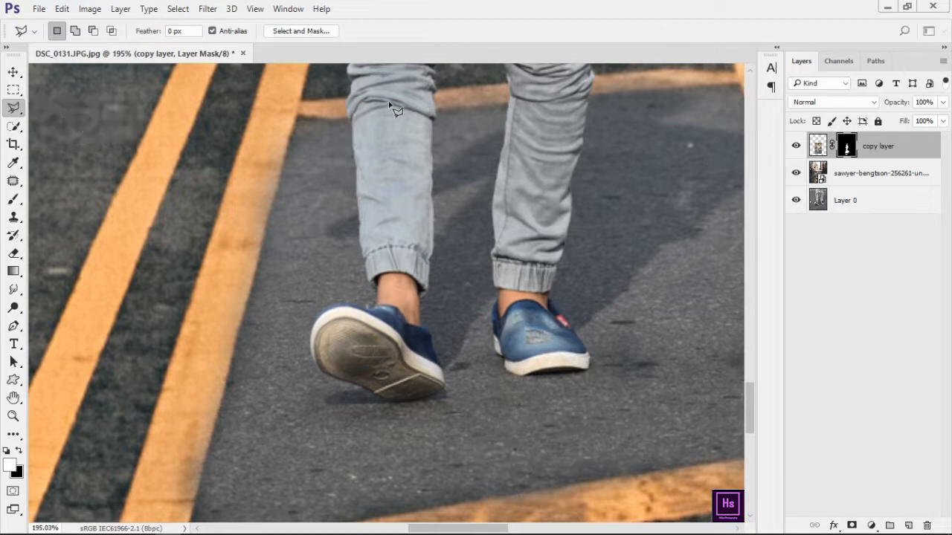
scroll(325, 136, "down", 2)
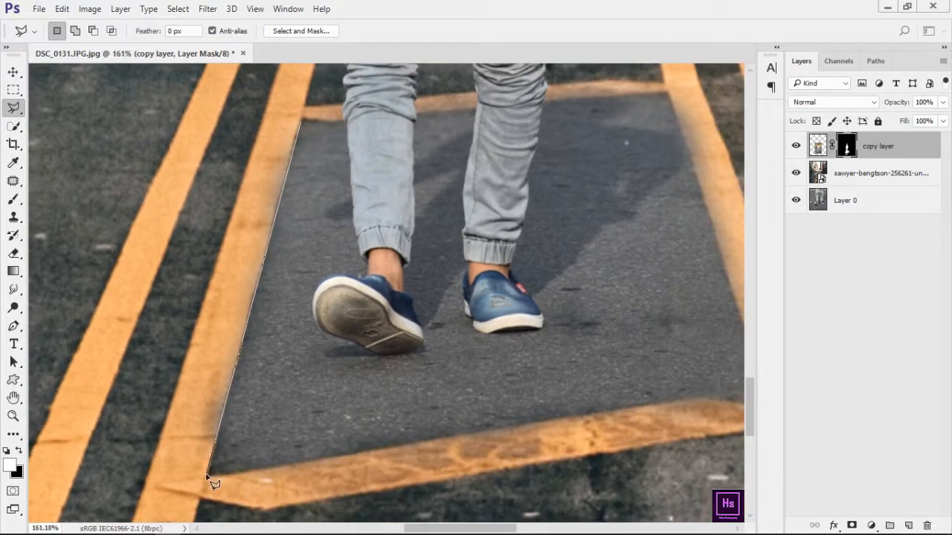
left_click(304, 116)
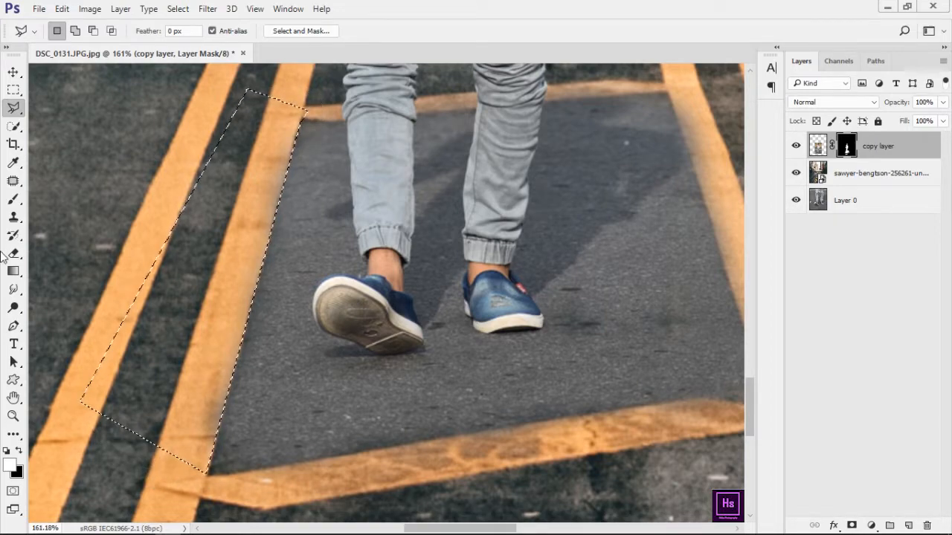
Step: Paint black inside the selection on the mask to clean the asphalt spill off the left inner yellow line, and deselect
left_click(13, 199)
left_click_drag(242, 193, 248, 194)
left_click_drag(286, 152, 270, 195)
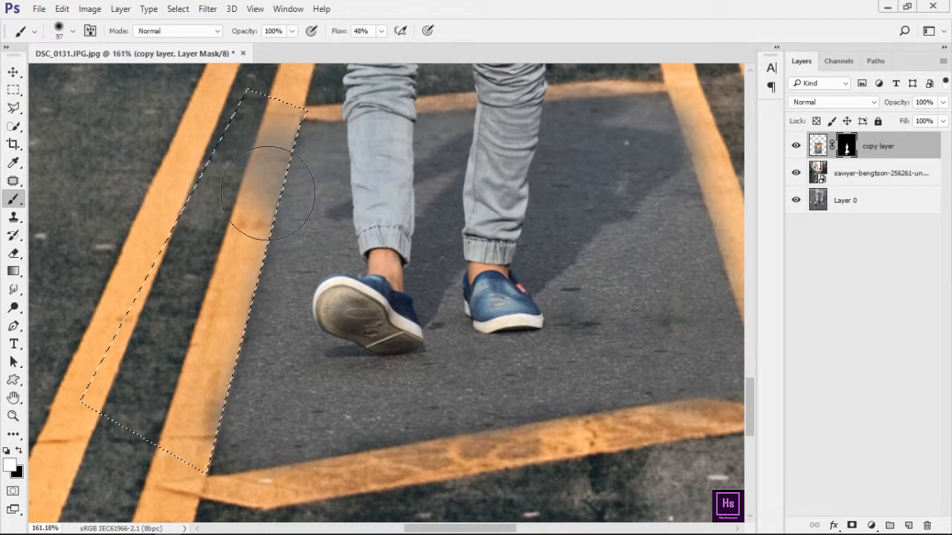
key("x")
mouse_move(275, 141)
left_mouse_down()
mouse_move(239, 188)
mouse_move(196, 330)
mouse_move(198, 373)
left_mouse_up()
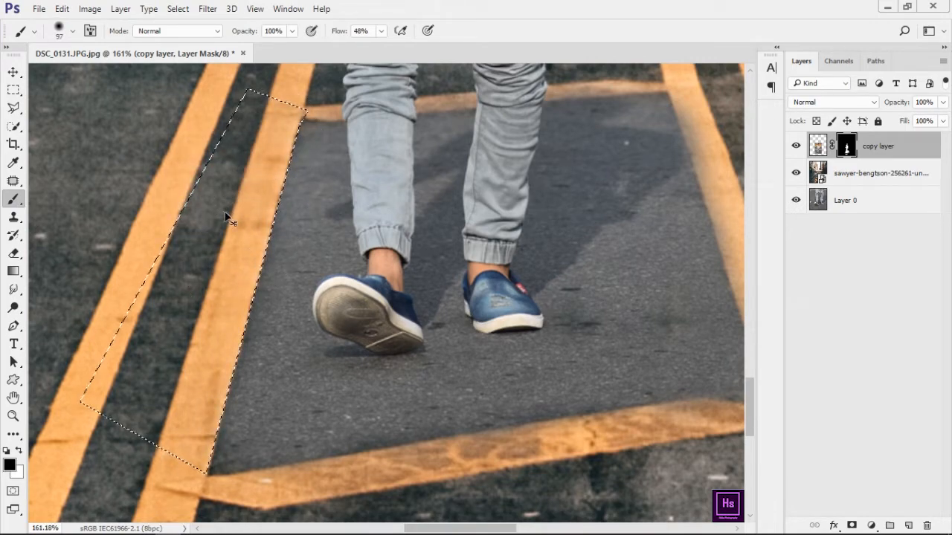
key("ctrl+d")
Step: Select the orange cross line in front of the man's feet with the Polygonal Lasso, mask the spill off it in black, and deselect
scroll(227, 215, "down", 5)
left_click_drag(349, 391, 266, 363)
scroll(242, 364, "up", 4)
left_click(13, 109)
left_click(164, 346)
left_click(609, 276)
left_click(680, 285)
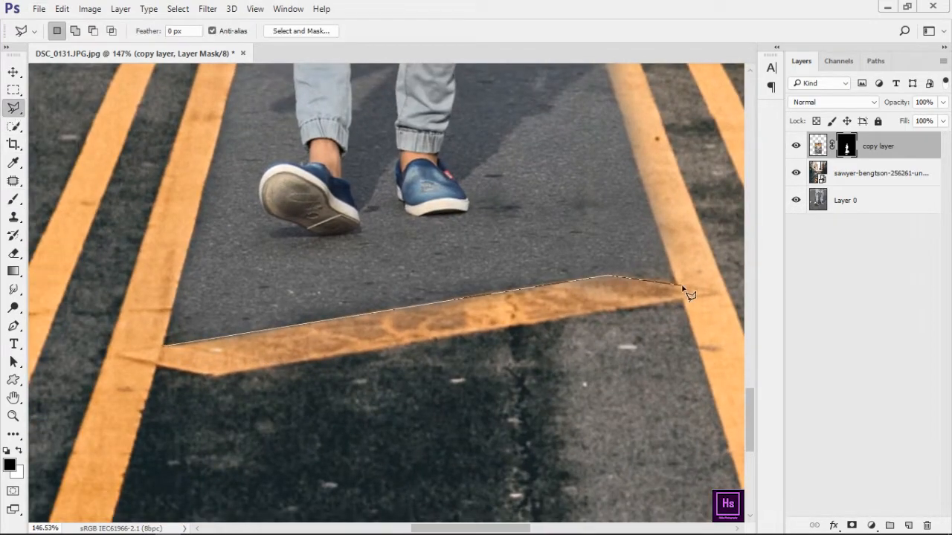
left_click(472, 428)
left_click(175, 416)
left_click(165, 346)
key("b")
key("ctrl+d")
Step: Select the yellow lines right of the man's feet, mask the asphalt spill off the inner line in black, and deselect
scroll(600, 305, "down", 2)
left_click_drag(708, 239, 386, 408)
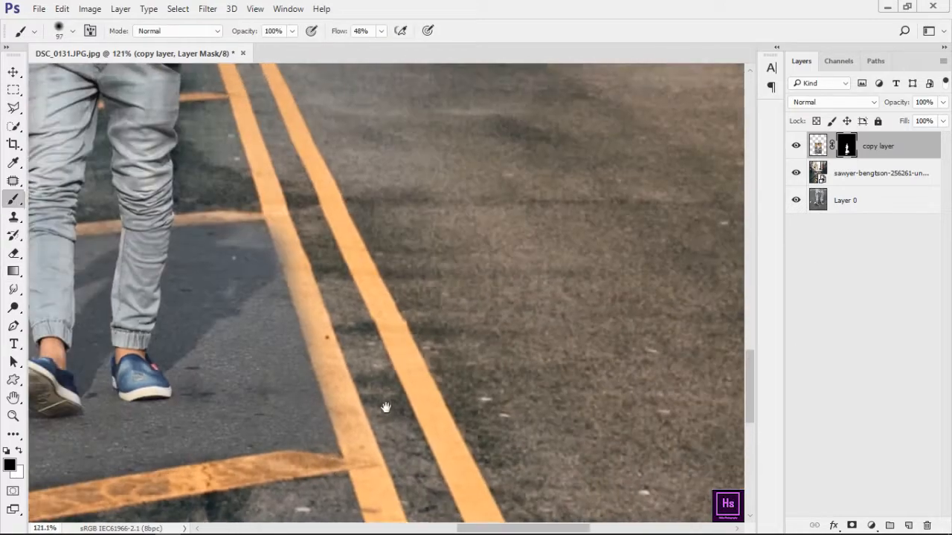
key("l")
left_click(315, 165)
left_click(265, 218)
key("b")
left_click_drag(299, 257, 336, 429)
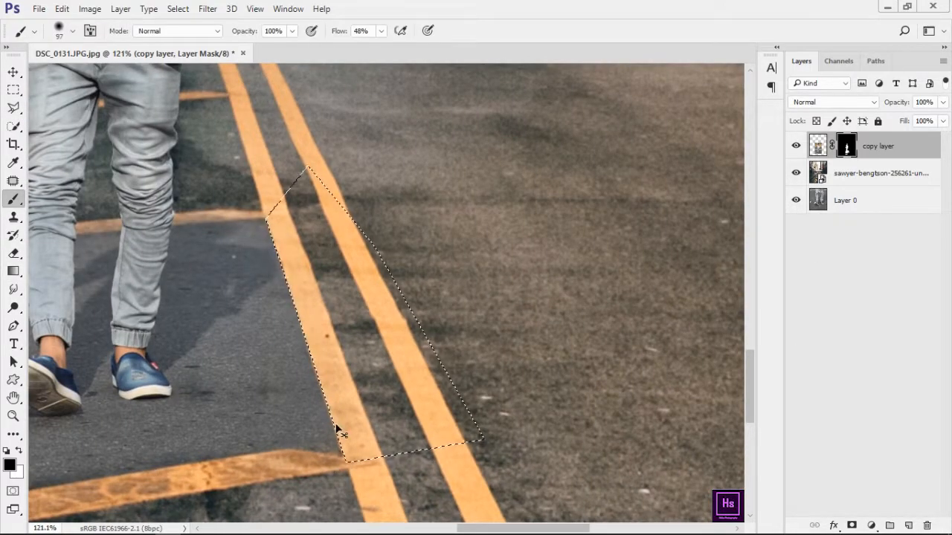
key("ctrl+d")
Step: Outline the rear cross line between the right leg and the yellow line, clean its edge with black on the mask, and deselect
scroll(164, 305, "up", 8)
left_click_drag(164, 305, 327, 475)
left_click(13, 109)
left_click(561, 287)
left_click(351, 303)
left_click(508, 242)
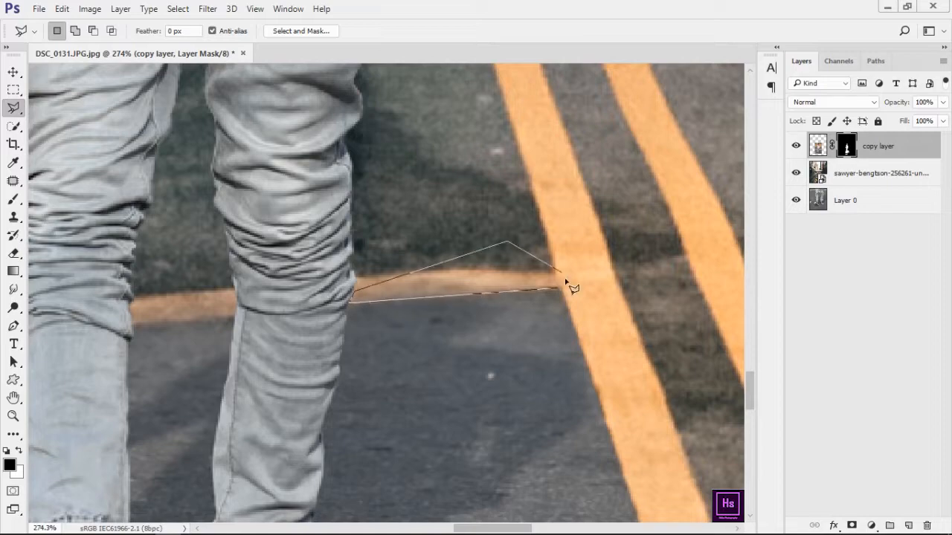
left_click(563, 287)
left_click(12, 199)
key("ctrl+d")
Step: Select the piece of rear cross line between the legs, mask the spill off it in black, and deselect
left_click_drag(412, 357, 627, 364)
scroll(446, 325, "up", 2)
key("l")
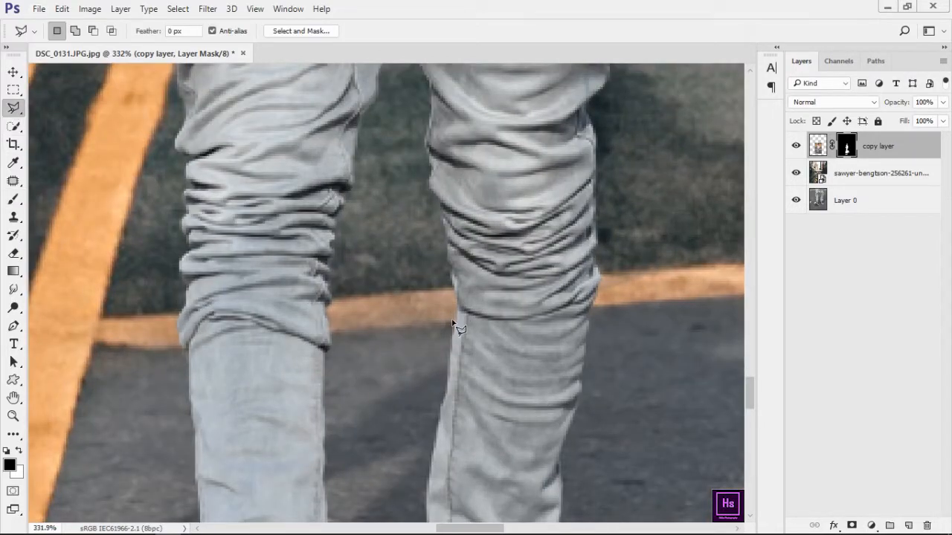
left_click(452, 320)
key("b")
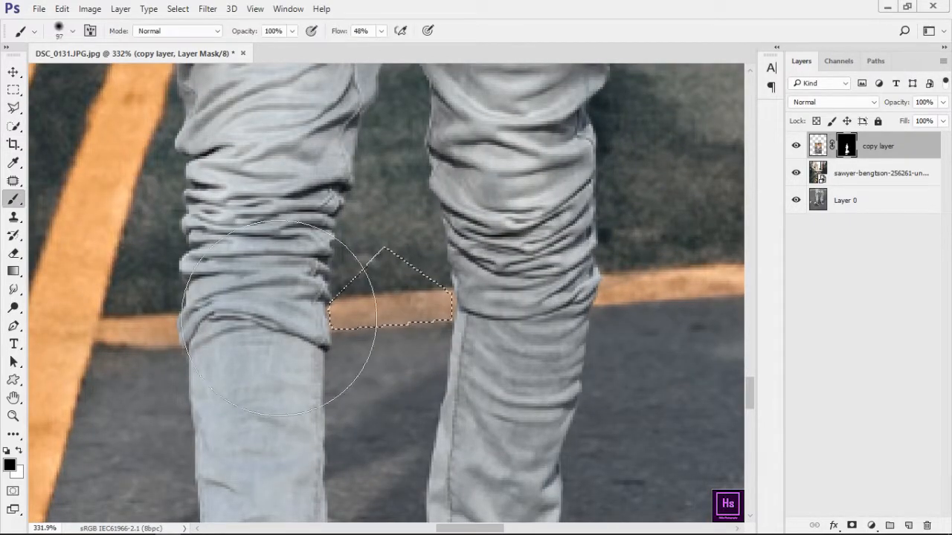
left_click_drag(294, 323, 337, 323)
key("ctrl+d")
Step: Select the piece of rear cross line left of the legs, clean it with the black brush on the mask, and deselect
mouse_move(389, 380)
left_mouse_down()
mouse_move(637, 387)
mouse_move(420, 357)
left_mouse_up()
key("l")
left_click(370, 285)
left_click(303, 298)
left_click(298, 348)
key("b")
key("ctrl+d")
Step: Add a Selective Color adjustment above the copy layer and clip it to that layer
scroll(595, 364, "down", 12)
scroll(405, 346, "up", 5)
scroll(405, 347, "up", 6)
left_click_drag(368, 448, 384, 431)
scroll(431, 346, "down", 10)
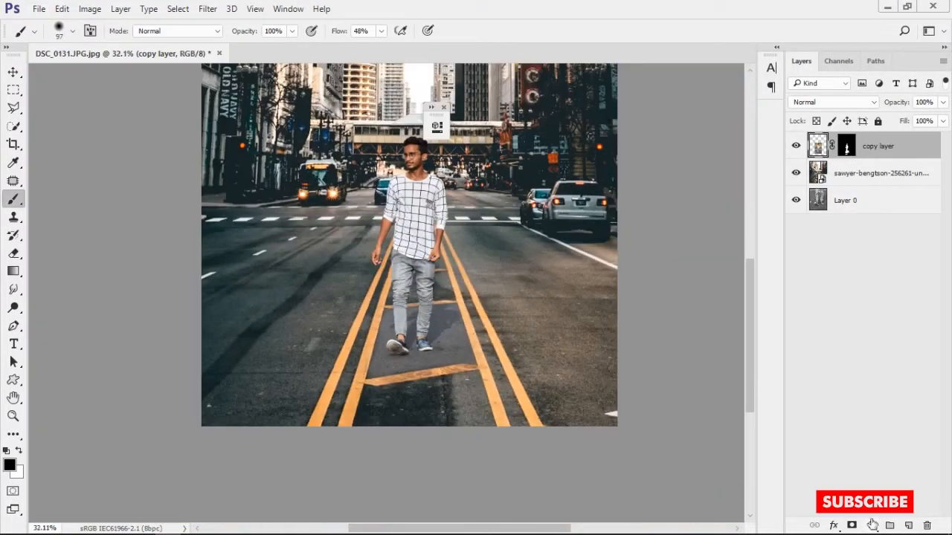
left_click(871, 525)
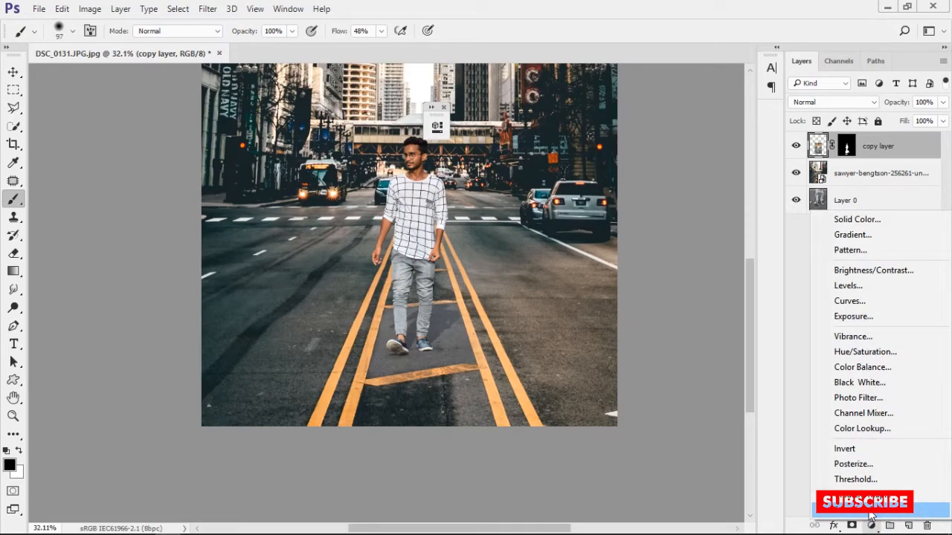
left_click(871, 511)
left_click_drag(330, 120, 643, 110)
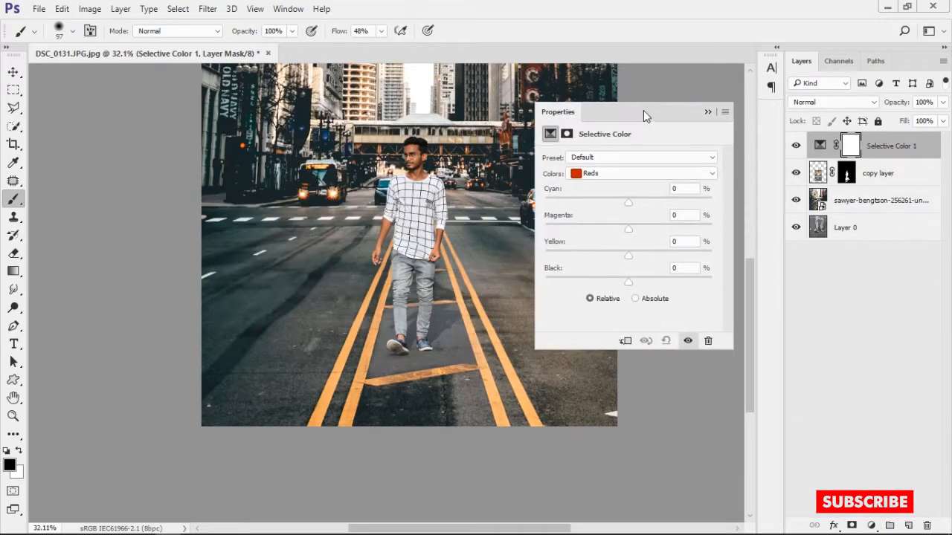
scroll(467, 297, "up", 3)
scroll(467, 297, "up", 2)
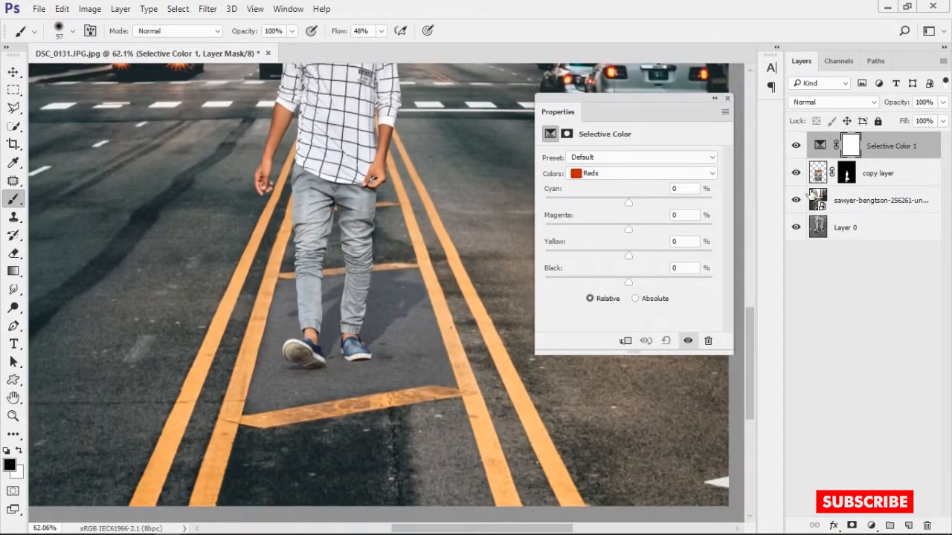
left_click(625, 340)
Step: Set the Selective Color Blacks to Cyan +10, Magenta +13, Yellow +28 and Black +47, and close the adjustment settings
left_click(621, 174)
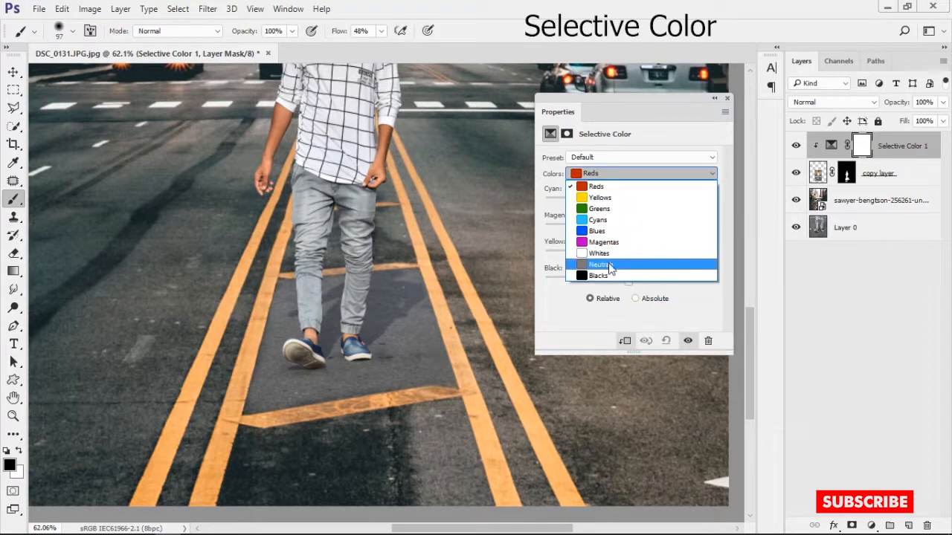
left_click(635, 275)
left_click_drag(635, 283, 672, 286)
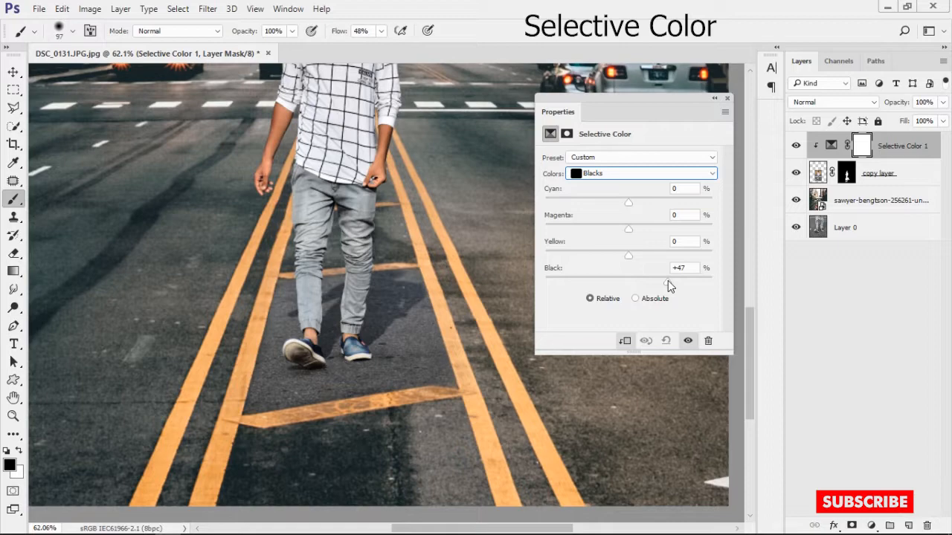
left_click_drag(629, 255, 653, 260)
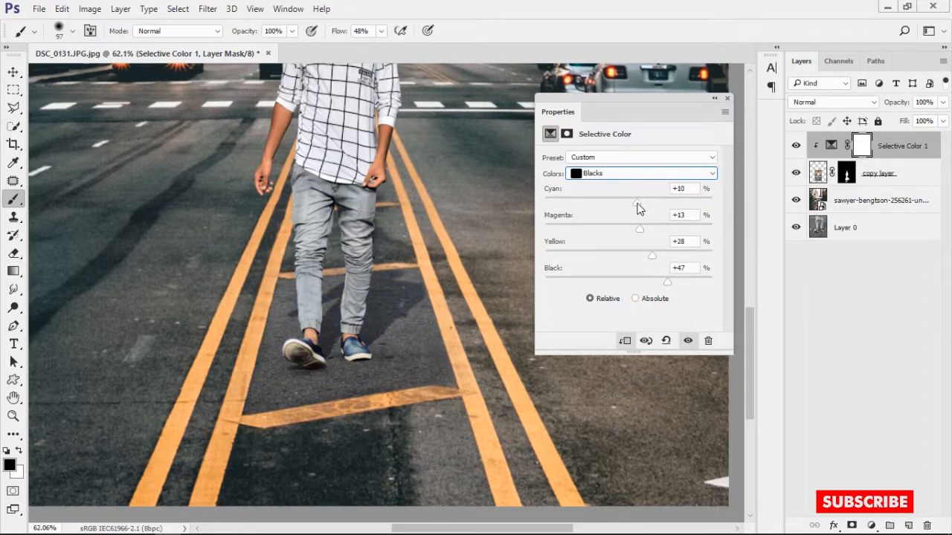
left_click(714, 99)
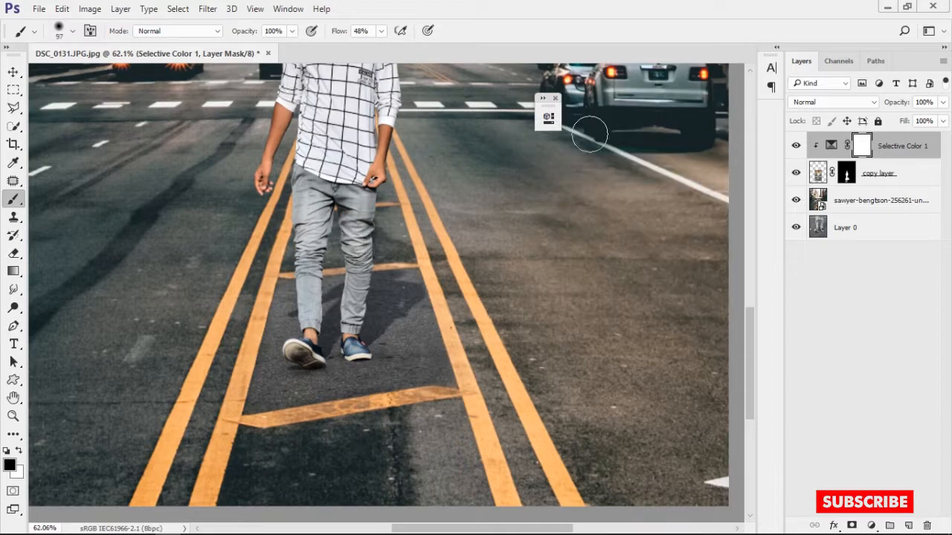
left_click(556, 98)
Step: Invert the Selective Color layer's mask to black
scroll(365, 197, "down", 9)
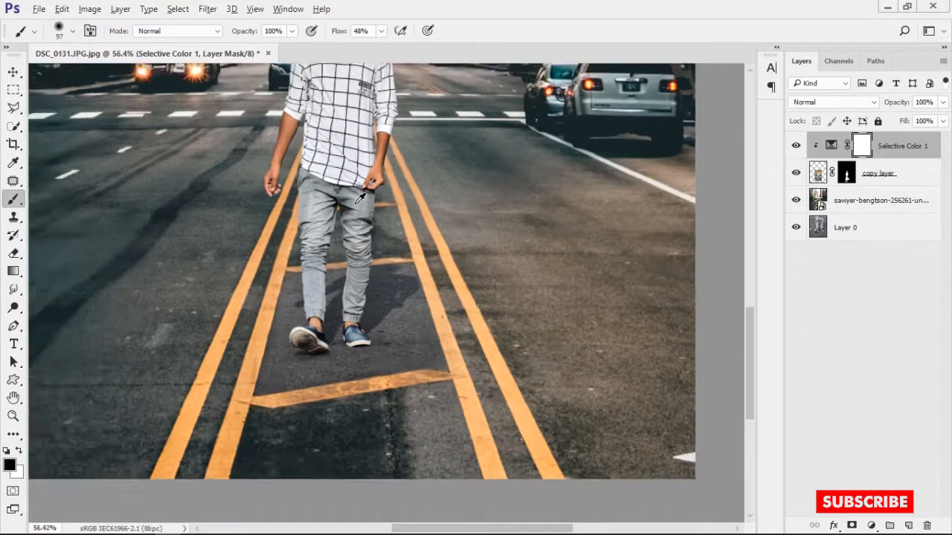
scroll(432, 414, "up", 8)
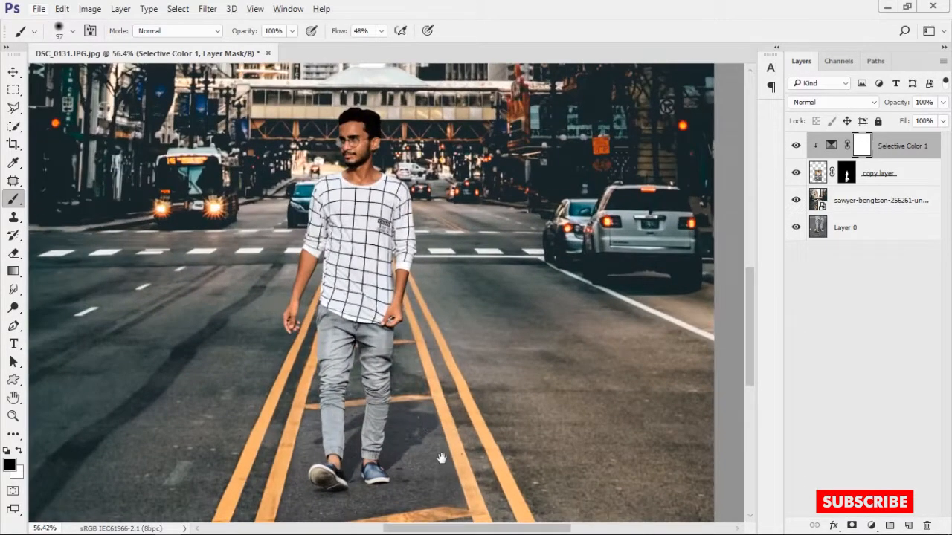
left_click_drag(441, 458, 452, 365)
scroll(419, 392, "up", 4)
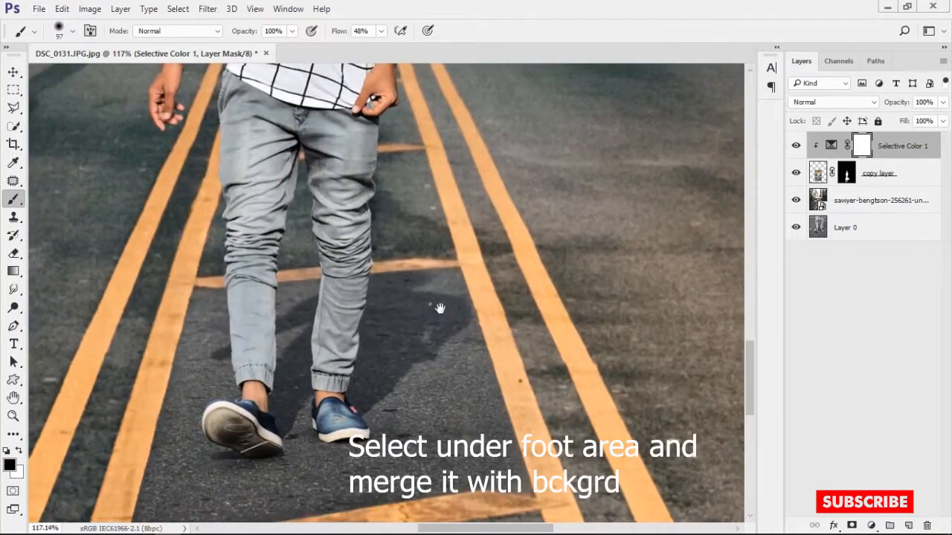
left_click_drag(439, 308, 454, 298)
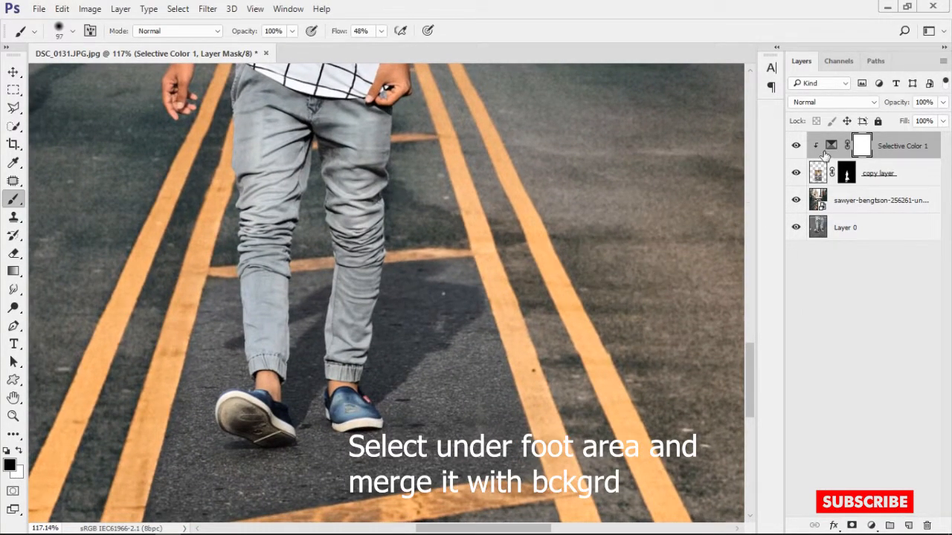
scroll(472, 208, "down", 8)
scroll(407, 230, "up", 4)
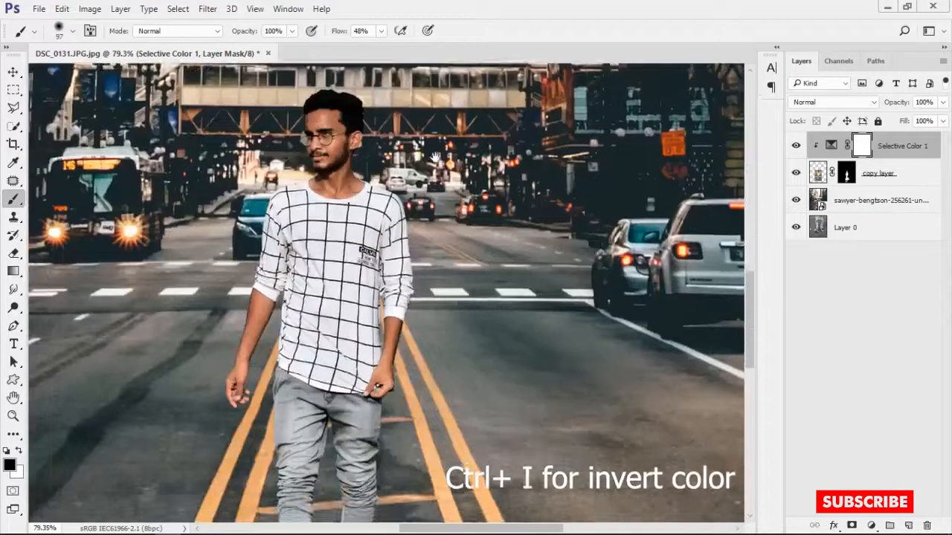
scroll(386, 297, "down", 2)
key("ctrl+i")
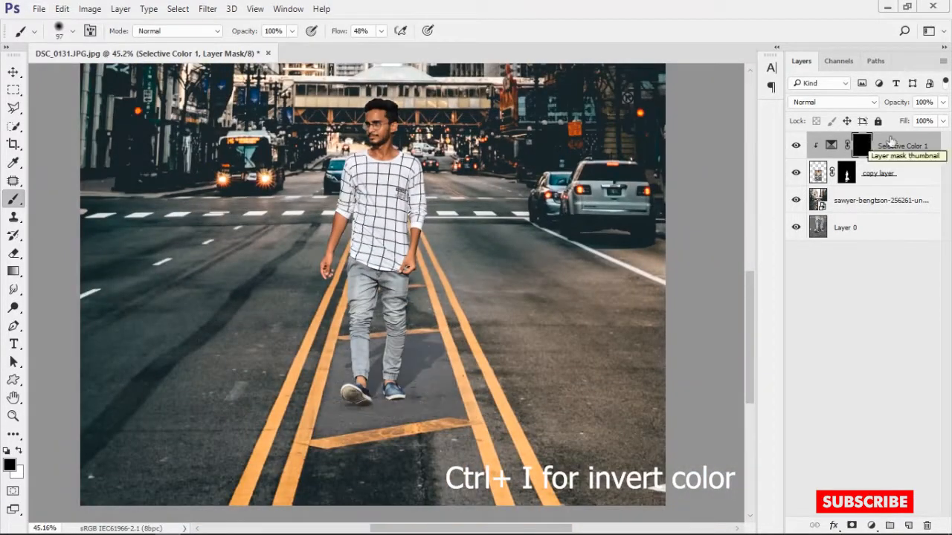
Step: Quick-select the asphalt box under the man's feet, leaving out his legs and shoes, with the brush reduced to 15 px
scroll(391, 321, "up", 5)
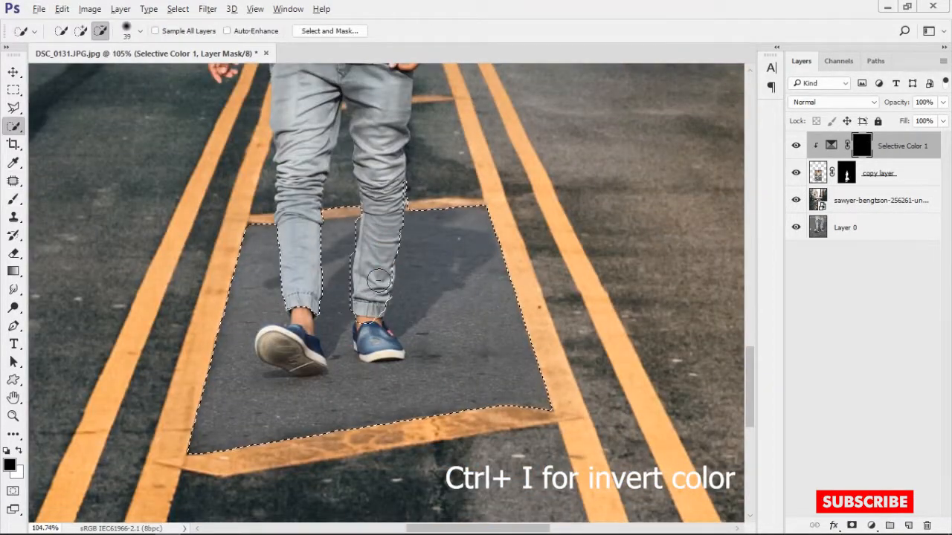
left_click_drag(288, 353, 304, 363)
scroll(375, 359, "up", 4)
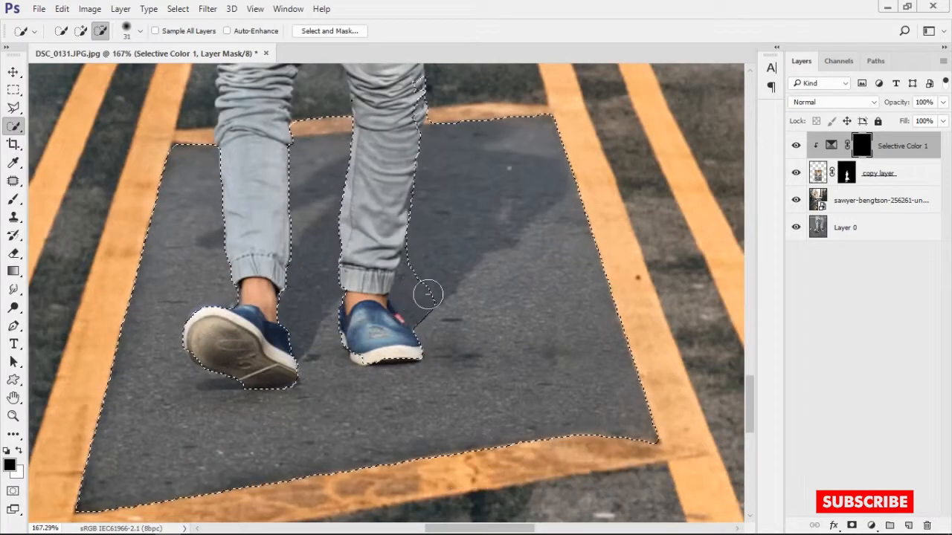
key("bracketleft")
key("bracketleft")
key("bracketleft")
key("bracketleft")
key("bracketleft")
left_click(414, 299)
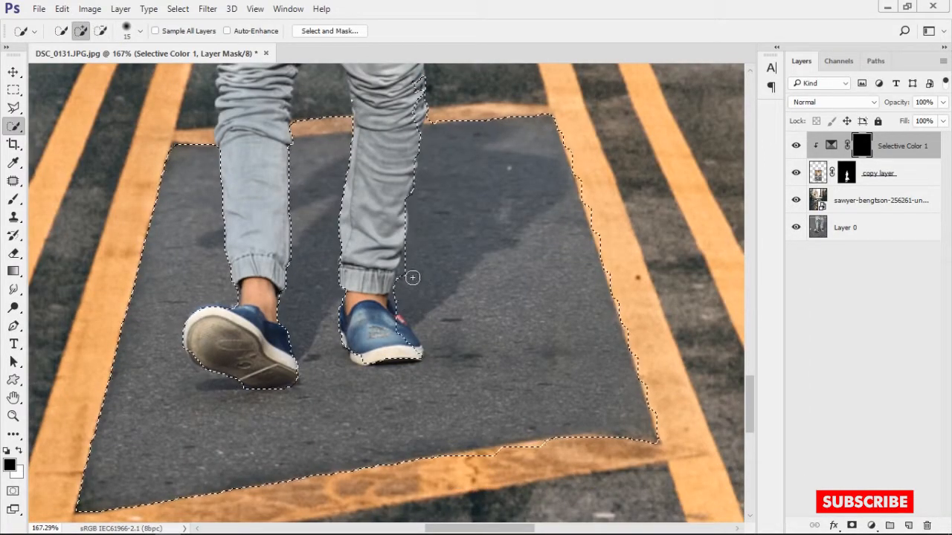
left_click(316, 190, "shift")
Step: Paint the selected asphalt white on the Selective Color mask, raise the brush flow to 100%, and deselect
key("b")
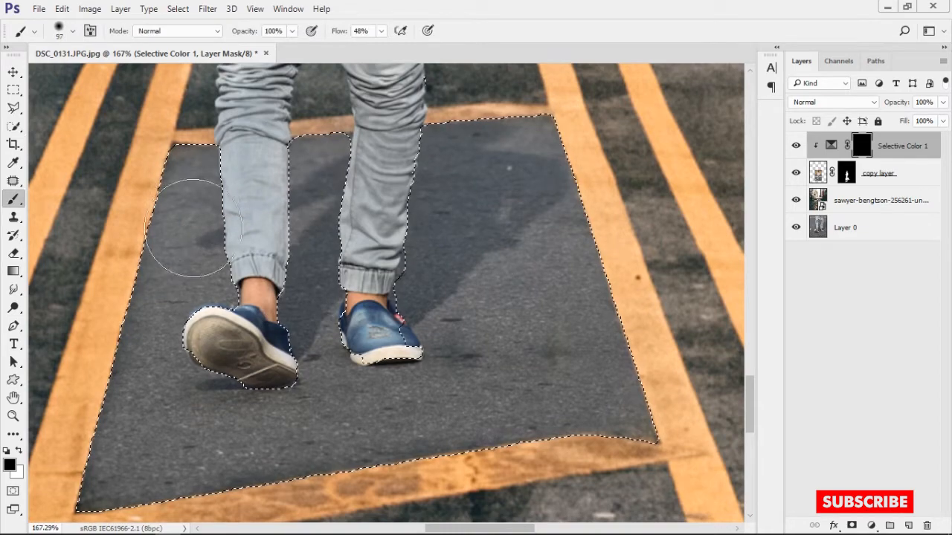
key("x")
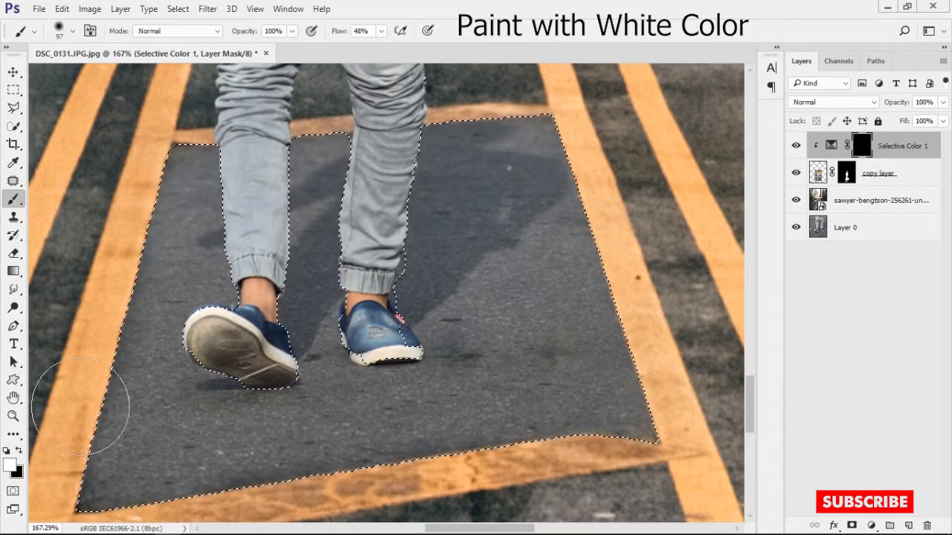
mouse_move(186, 171)
left_mouse_down()
mouse_move(95, 485)
mouse_move(225, 422)
mouse_move(634, 392)
mouse_move(634, 413)
mouse_move(347, 303)
mouse_move(344, 151)
mouse_move(375, 214)
mouse_move(214, 178)
mouse_move(145, 427)
left_mouse_up()
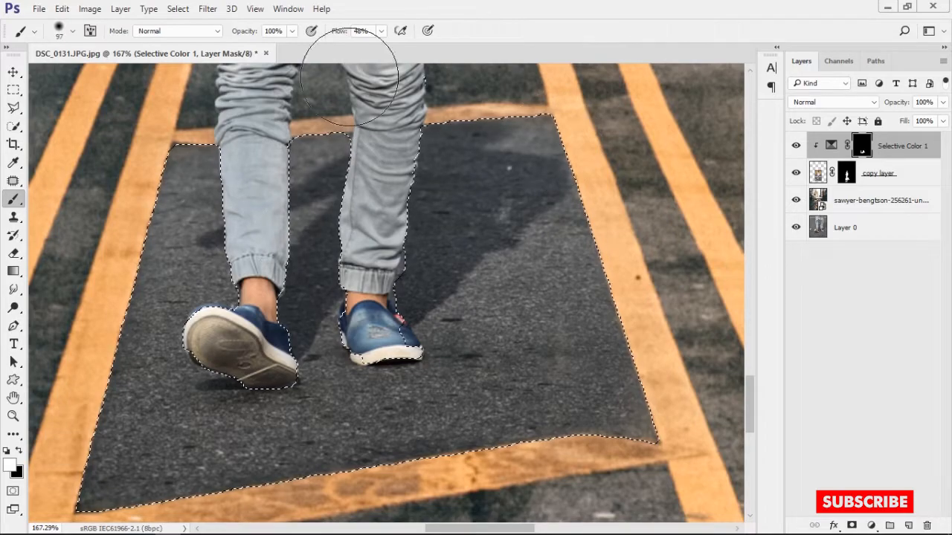
left_click_drag(339, 32, 387, 31)
key("ctrl+d")
Step: Refine the Selective Color mask along the edges of both shoes and the trouser leg, alternating black and white with the 21 px brush
scroll(317, 382, "up", 5)
left_click_drag(395, 398, 327, 394)
scroll(446, 390, "up", 3)
scroll(440, 383, "down", 4)
left_click_drag(440, 383, 410, 353)
key("x")
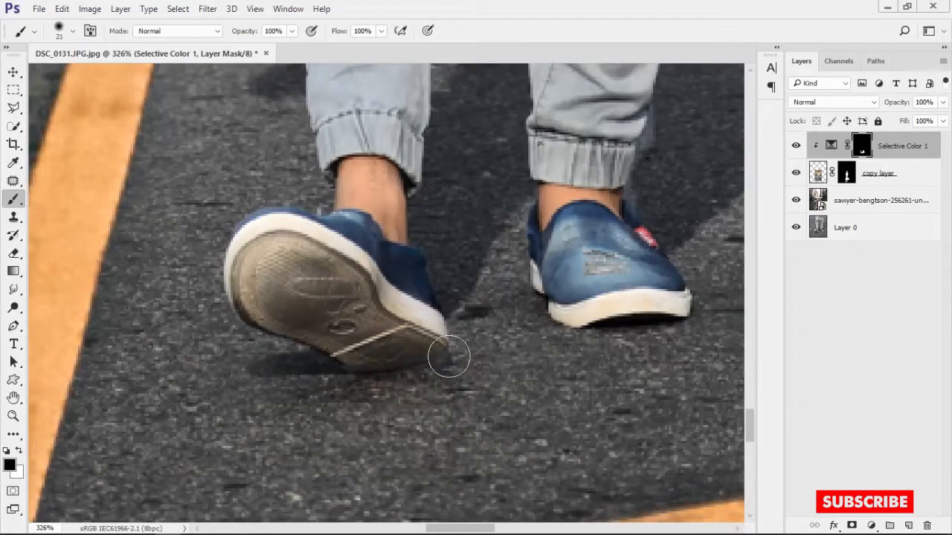
key("x")
left_click_drag(276, 316, 257, 308)
left_click_drag(309, 339, 110, 380)
left_click_drag(451, 371, 440, 444)
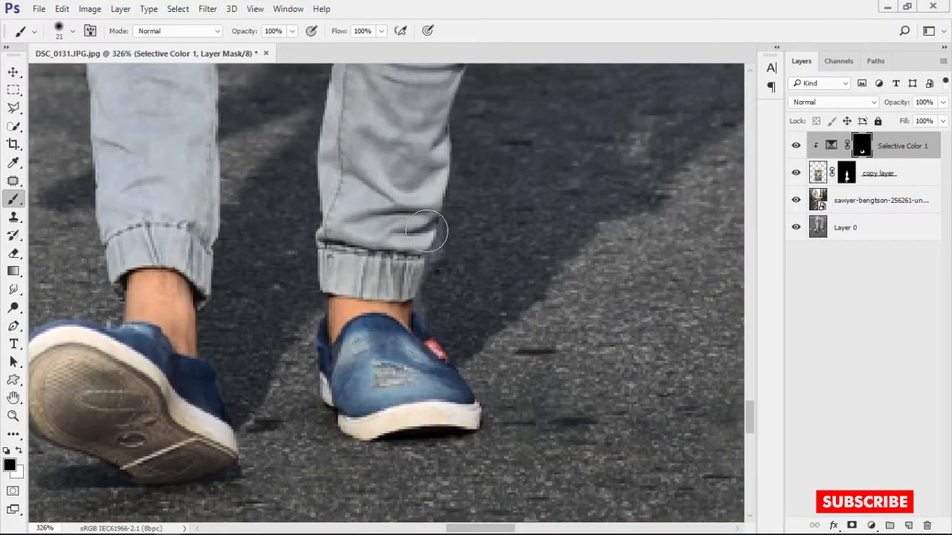
left_click_drag(431, 232, 421, 273)
key("x")
scroll(439, 269, "down", 10)
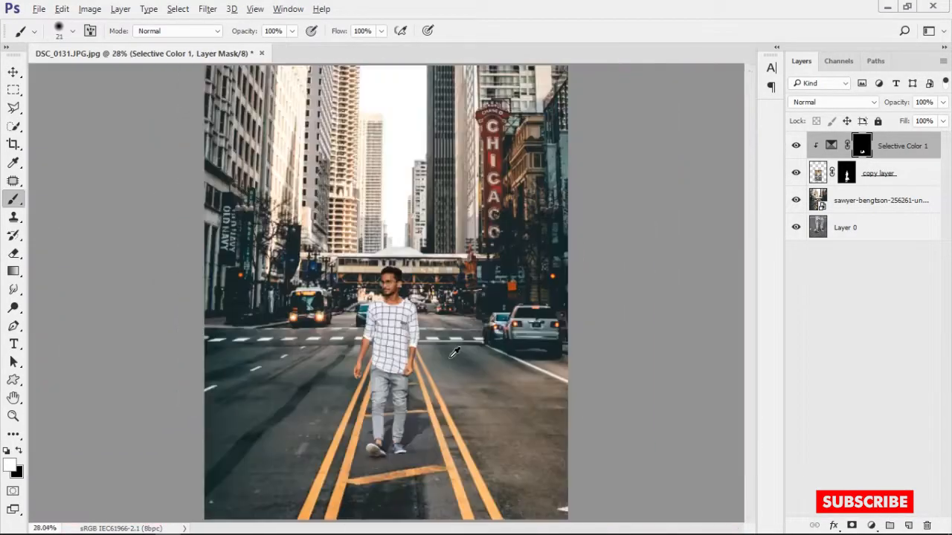
scroll(439, 370, "up", 4)
left_click_drag(439, 369, 454, 235)
scroll(453, 235, "down", 5)
scroll(439, 297, "up", 3)
left_click_drag(449, 327, 421, 289)
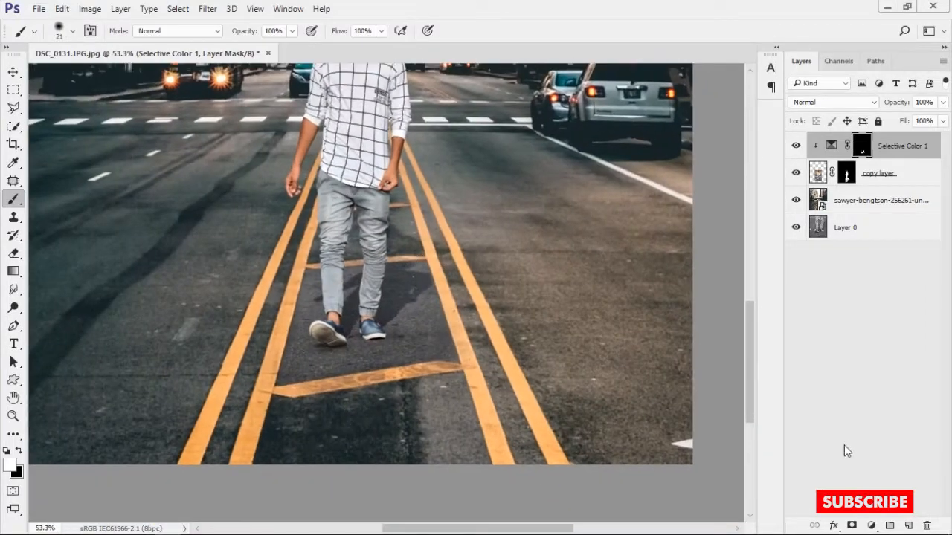
left_click(870, 525)
left_click(864, 512)
left_click_drag(430, 118, 583, 116)
mouse_move(582, 283)
left_mouse_down()
mouse_move(605, 284)
mouse_move(597, 284)
left_mouse_up()
left_click(579, 341)
left_click(588, 173)
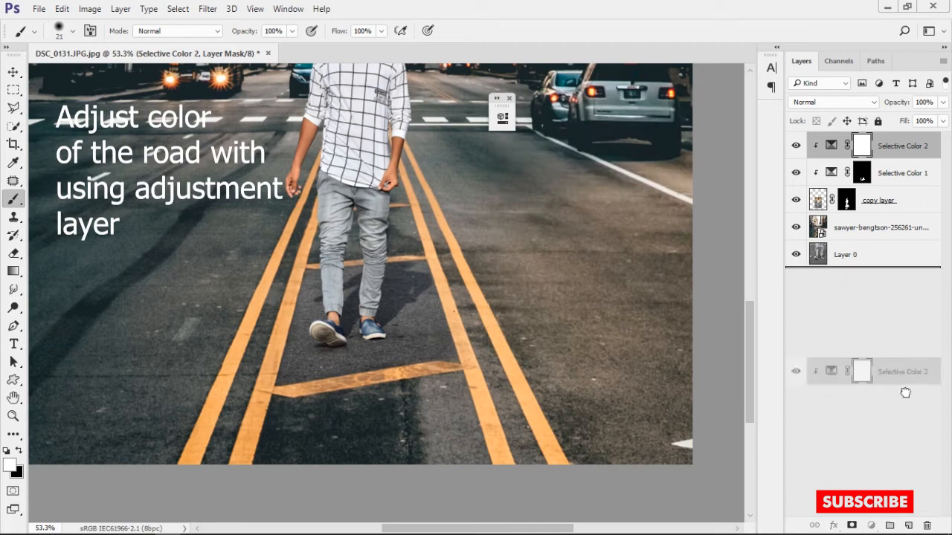
Step: Add a Color Balance layer clipped to the man's layer, with Midtones at Cyan/Red -7, Magenta/Green -7 and Yellow/Blue +2
left_click(871, 525)
left_click(873, 368)
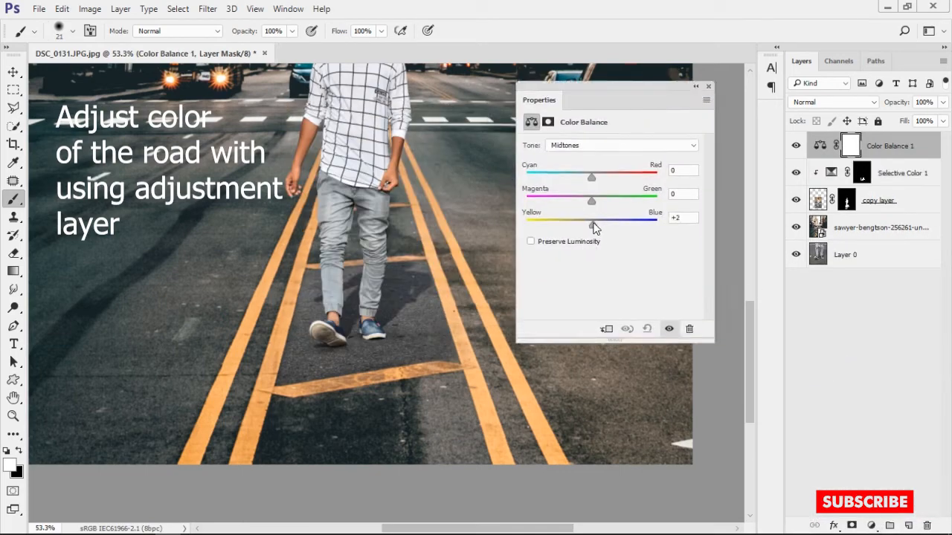
key("ctrl+alt+g")
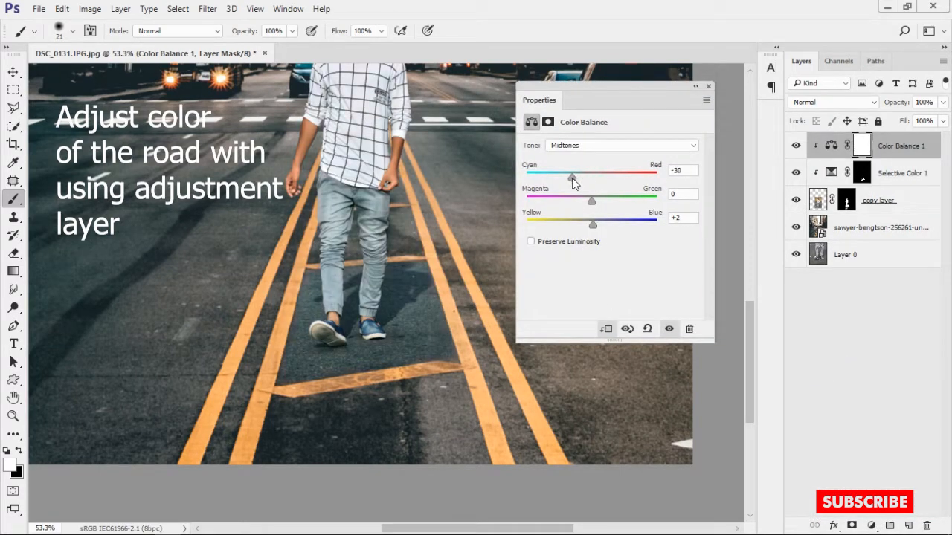
left_click_drag(591, 201, 587, 202)
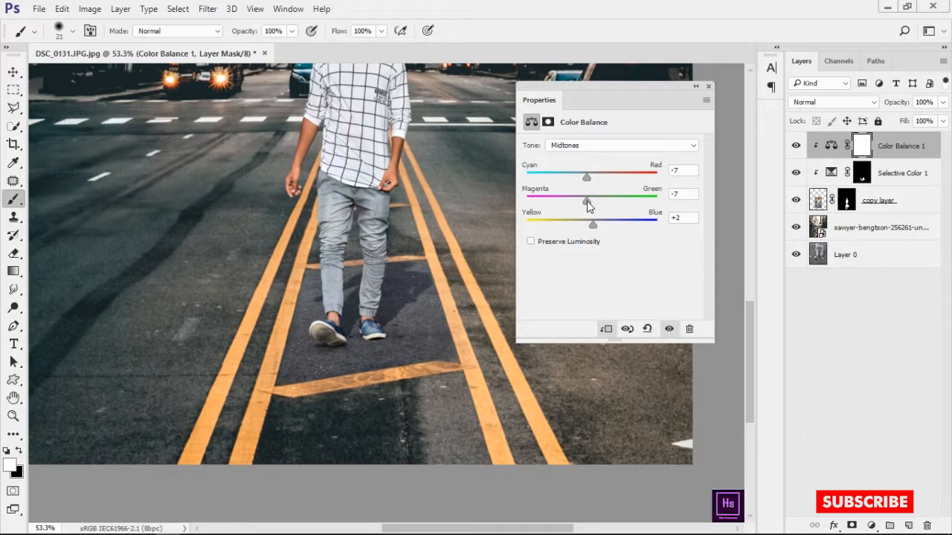
left_click(696, 86)
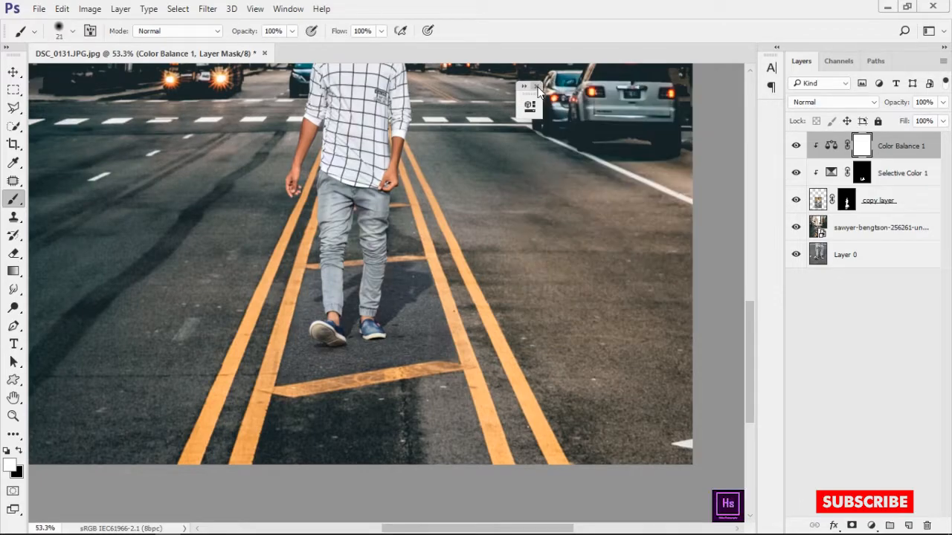
Step: Close the adjustment settings and lower the Color Balance layer's opacity to 53%
scroll(386, 195, "up", 2)
scroll(386, 195, "up", 1)
left_click_drag(890, 106, 875, 105)
scroll(421, 276, "down", 7)
Step: Add a second Selective Color layer clipped to the man's layer and set Black to -22% for the Reds
left_click(831, 146)
scroll(476, 262, "up", 5)
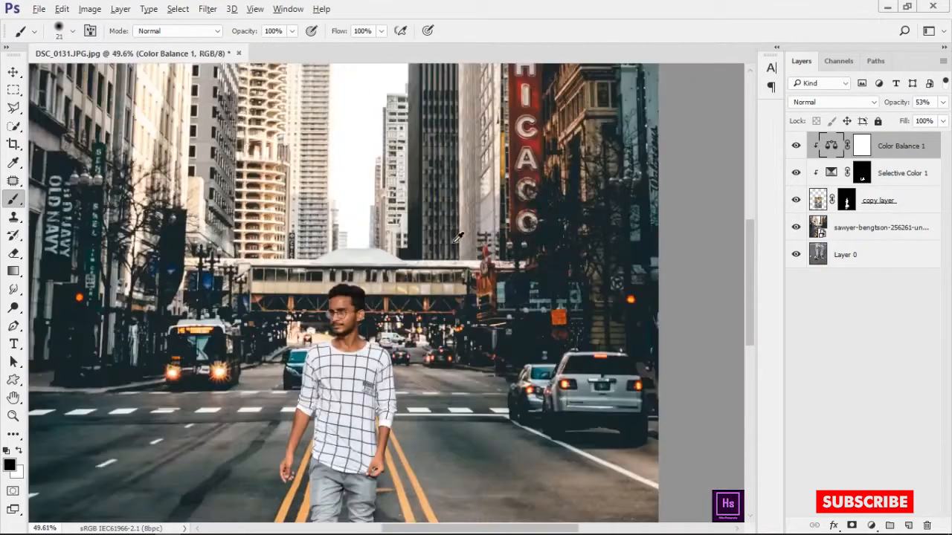
left_click_drag(354, 316, 437, 233)
scroll(437, 232, "up", 6)
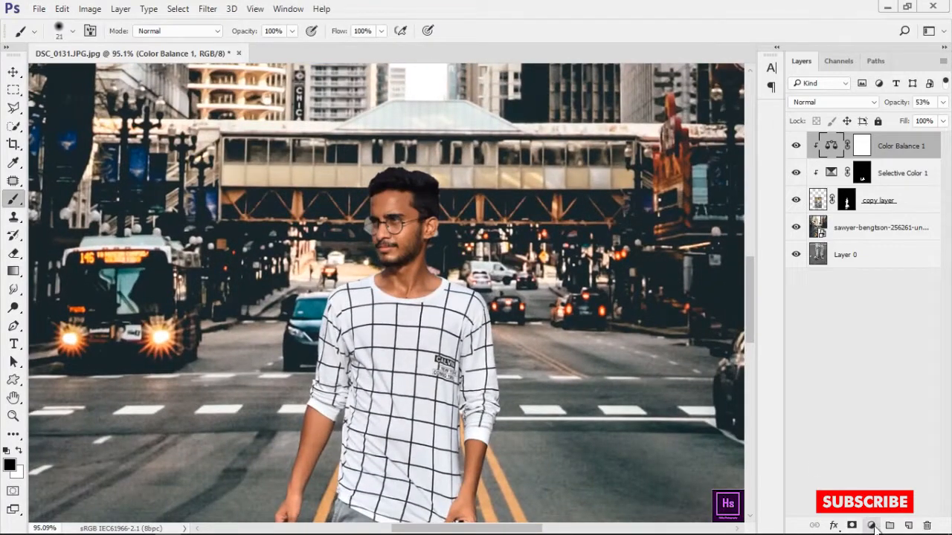
left_click(872, 526)
left_click(883, 521)
left_click_drag(444, 107, 666, 86)
left_click(653, 140)
left_click(647, 153)
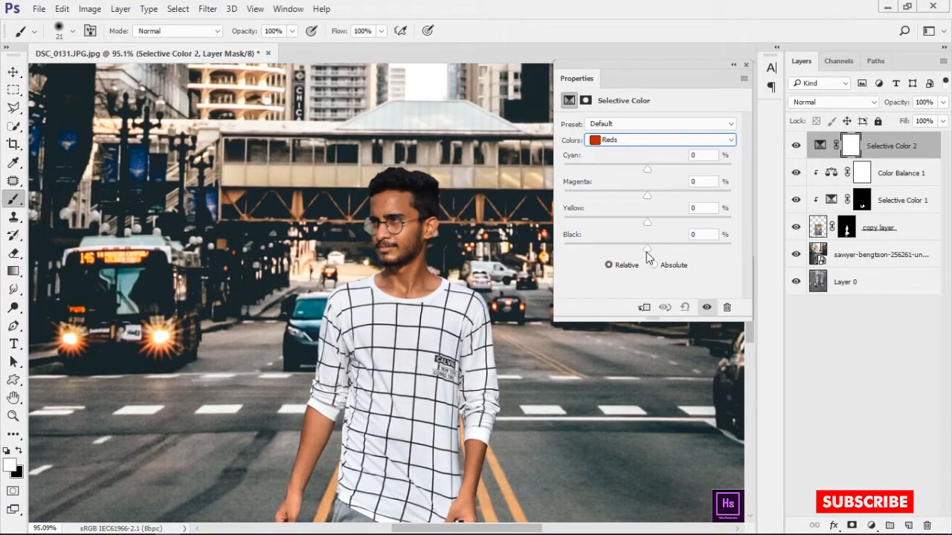
mouse_move(646, 252)
left_mouse_down()
mouse_move(585, 247)
mouse_move(629, 250)
left_mouse_up()
key("ctrl+alt+g")
Step: Set the Selective Color Yellows to Cyan -27, Magenta -2 and Yellow +31, and the Whites to Yellow -57 and Black -92
left_click(635, 141)
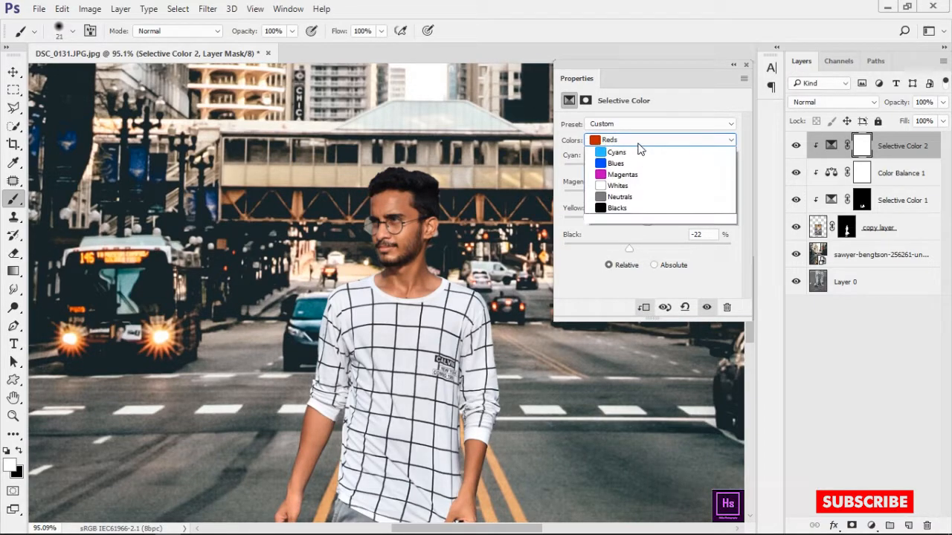
left_click(635, 152)
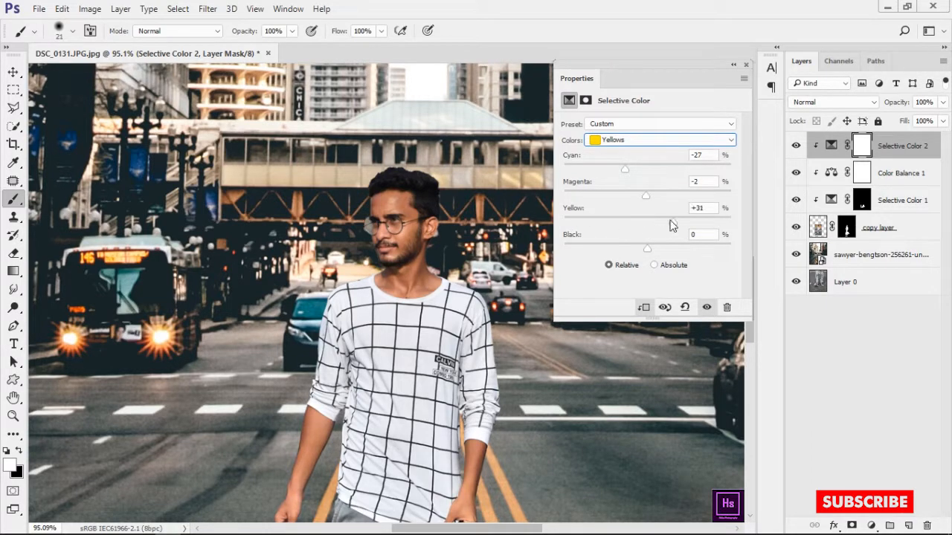
left_click(640, 145)
left_click(618, 220)
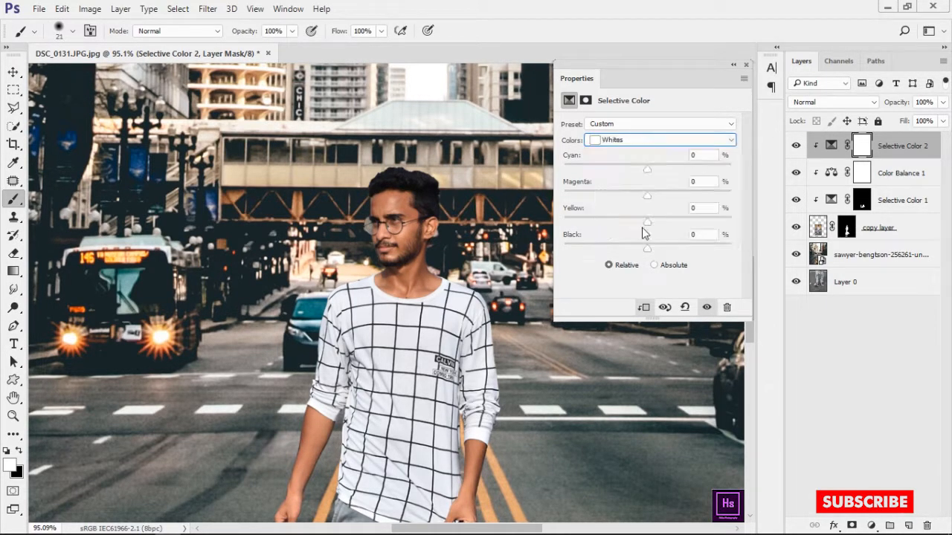
left_click_drag(646, 248, 571, 253)
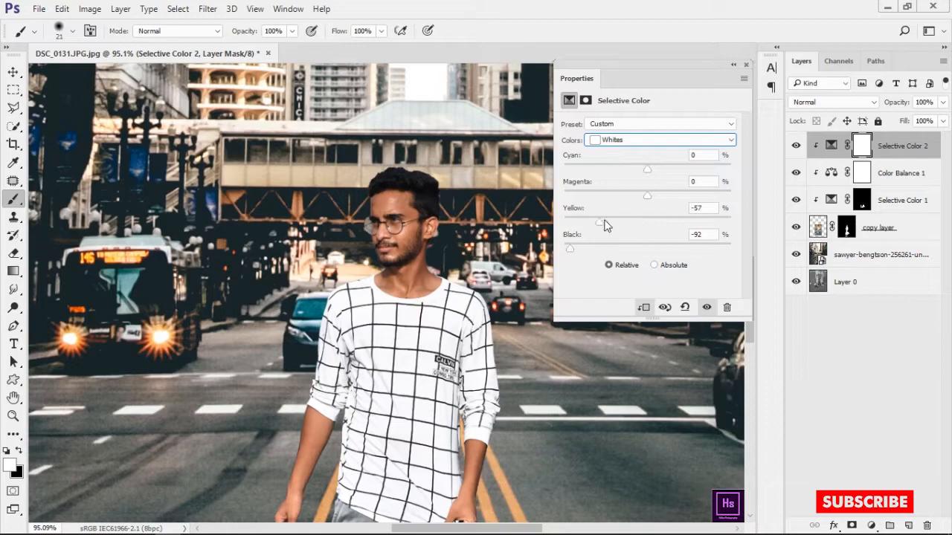
left_click(733, 65)
Step: Add a Curves layer directly above the street background, lifting the black point for a faded look and raising the highlights
scroll(586, 394, "down", 5)
scroll(585, 394, "down", 1)
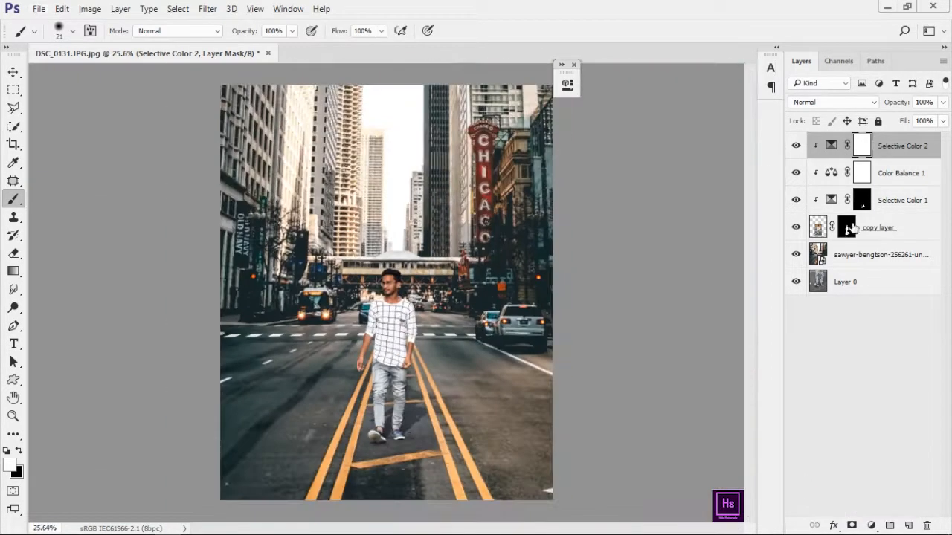
left_click(870, 251)
left_click(871, 525)
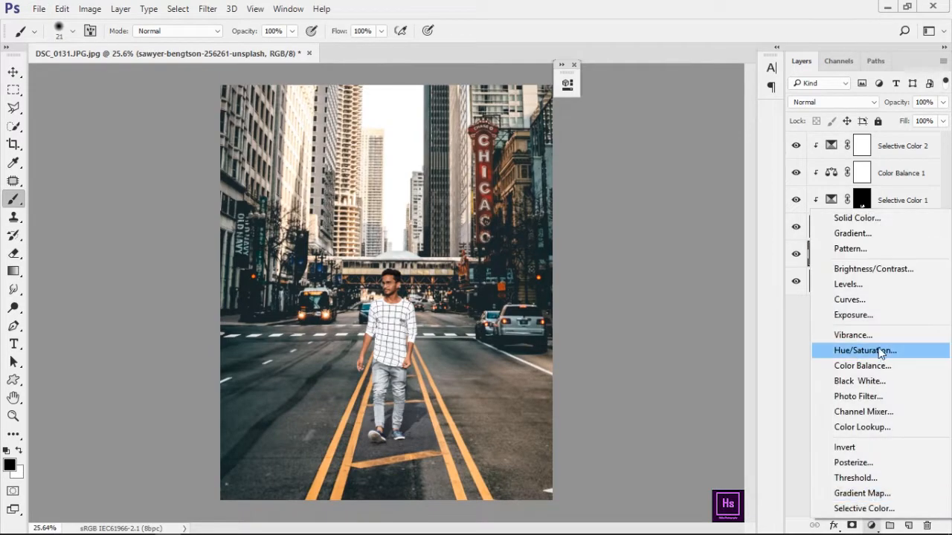
left_click(841, 302)
left_click_drag(476, 78, 673, 84)
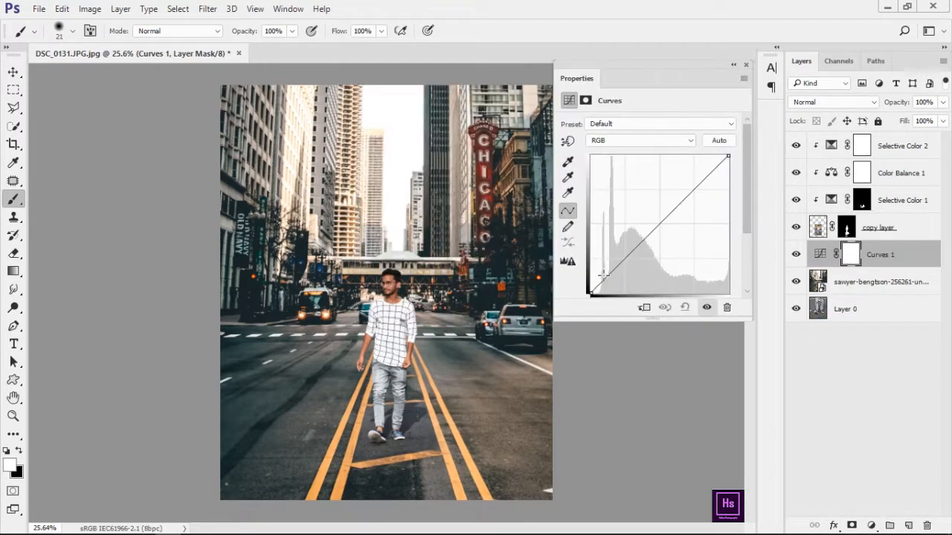
left_click_drag(591, 290, 571, 278)
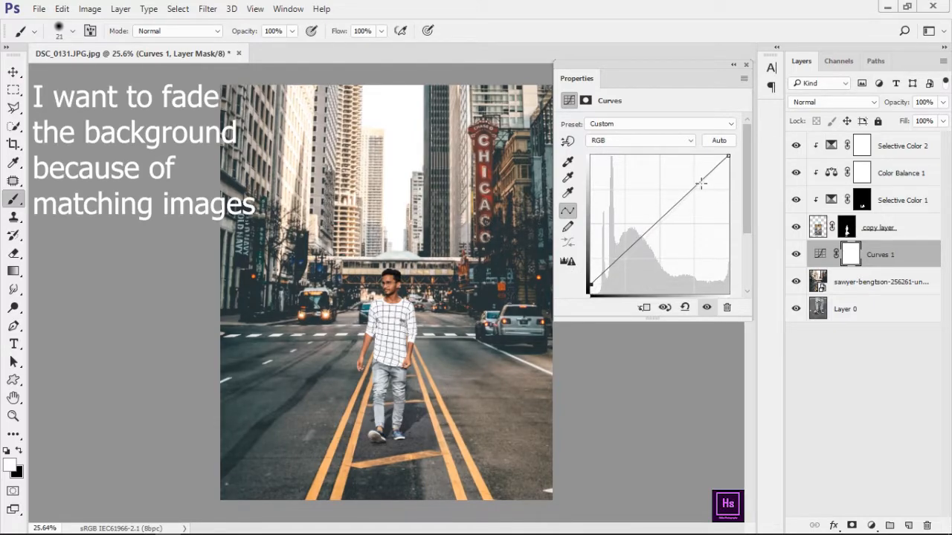
left_click_drag(700, 183, 698, 174)
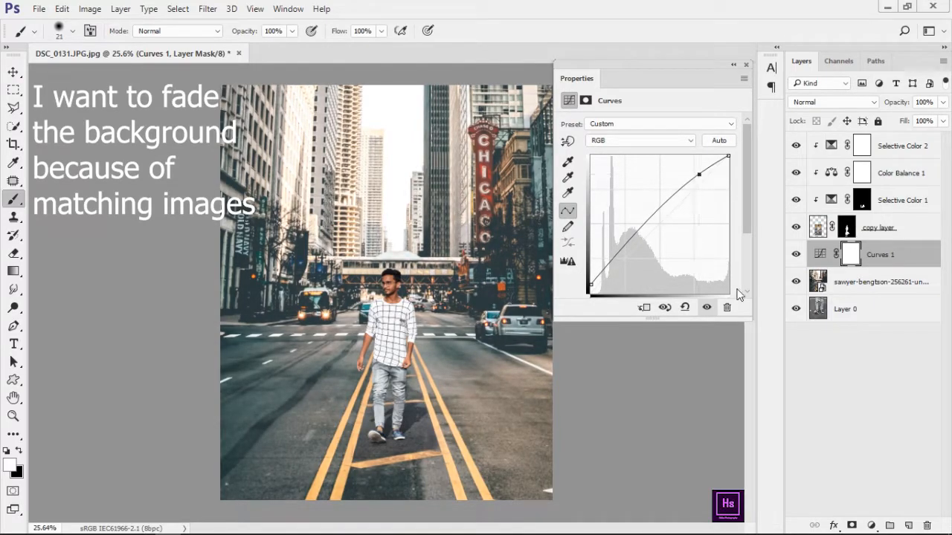
Step: Compare the background with and without the Curves adjustment, and pull the curve's highlight point back down slightly
left_click(707, 307)
left_click(707, 307)
left_click(707, 307)
left_click(707, 307)
left_click(707, 307)
left_click(707, 307)
left_click(707, 307)
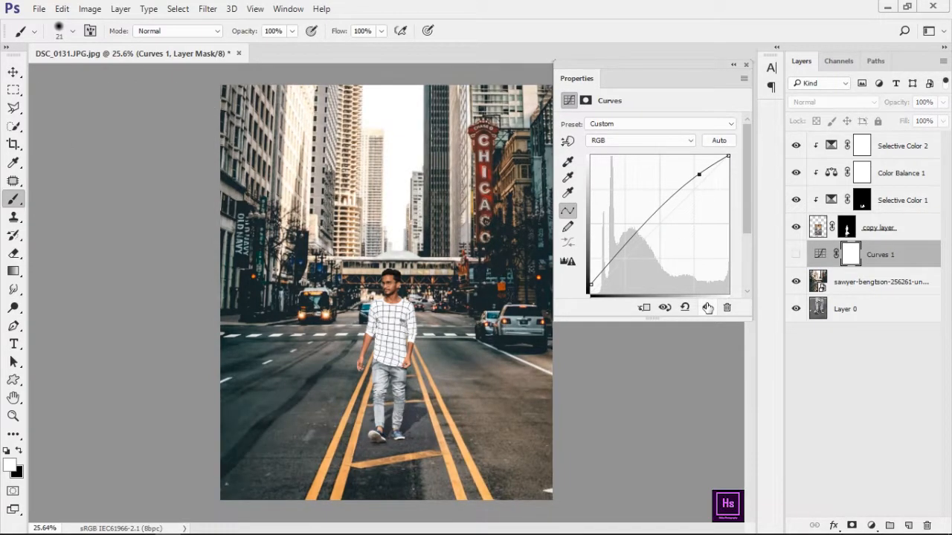
left_click(707, 307)
left_click_drag(699, 176, 702, 183)
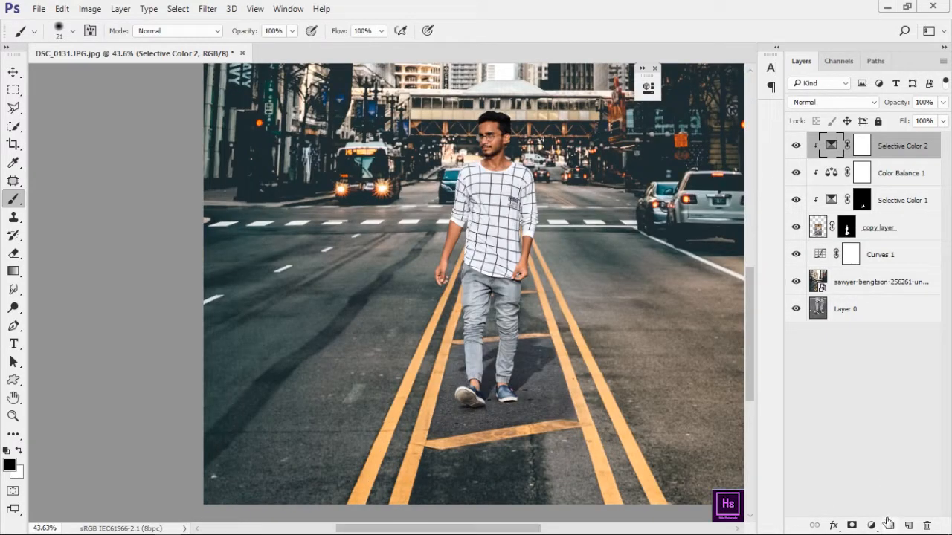
Step: Add a Color Balance layer above the second Selective Color, clip it to the man's layer, and shift its Midtones slightly toward cyan and blue
left_click(872, 526)
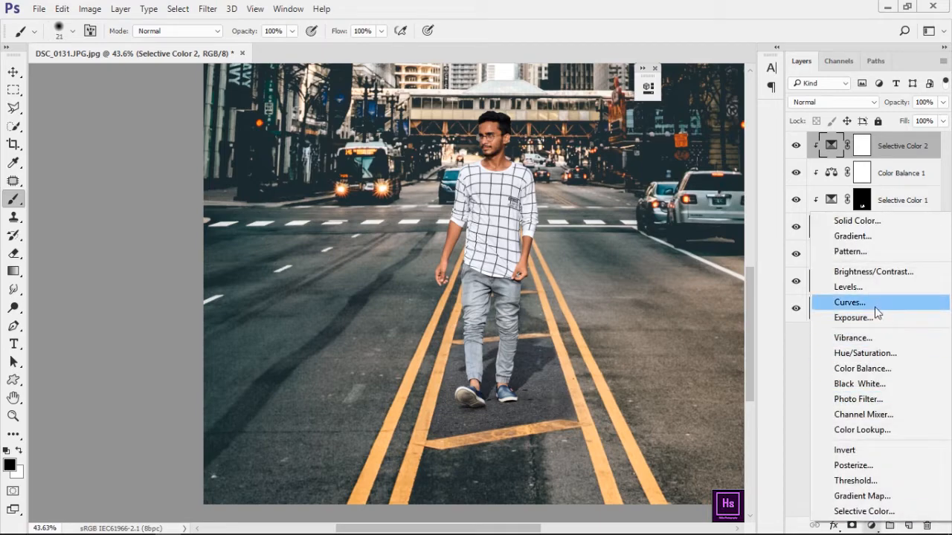
left_click(881, 369)
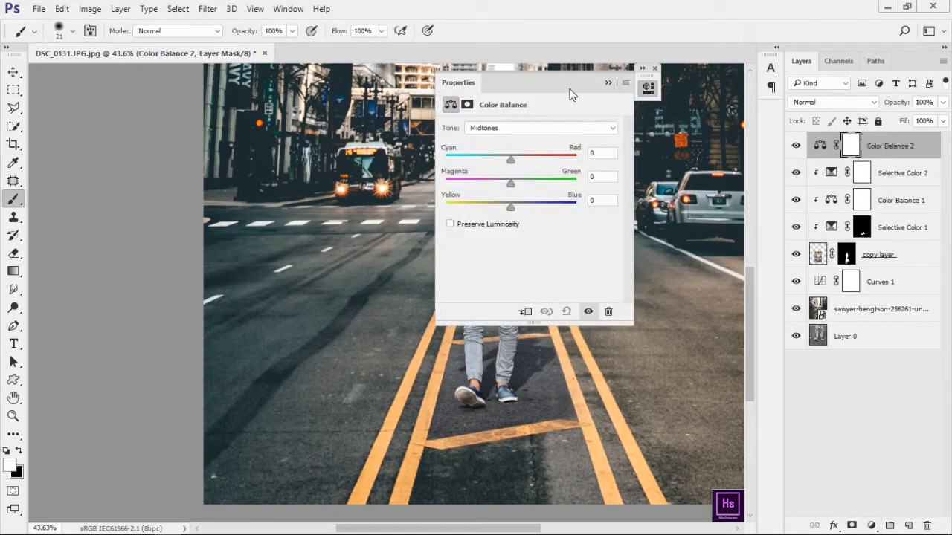
left_click(671, 311)
scroll(434, 223, "up", 3)
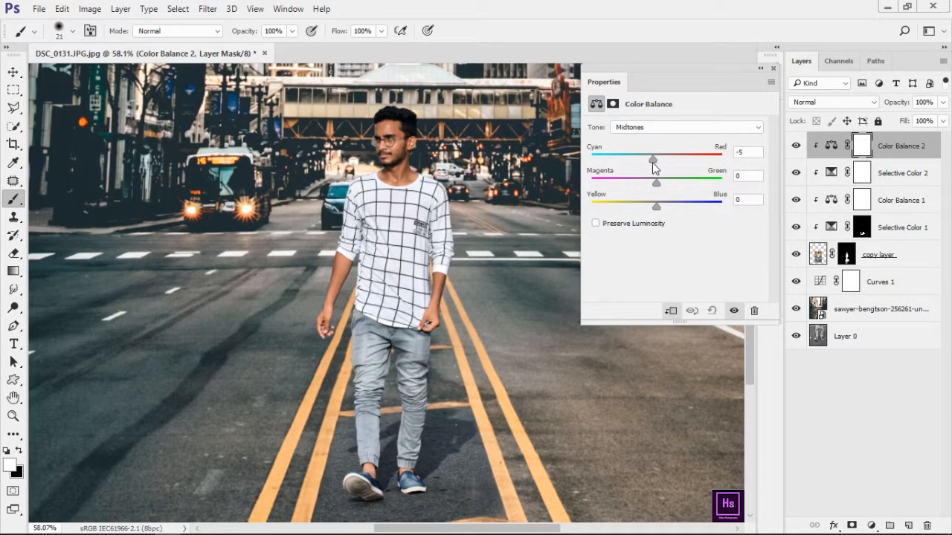
left_click_drag(652, 162, 651, 163)
left_click_drag(656, 206, 665, 204)
left_click(759, 70)
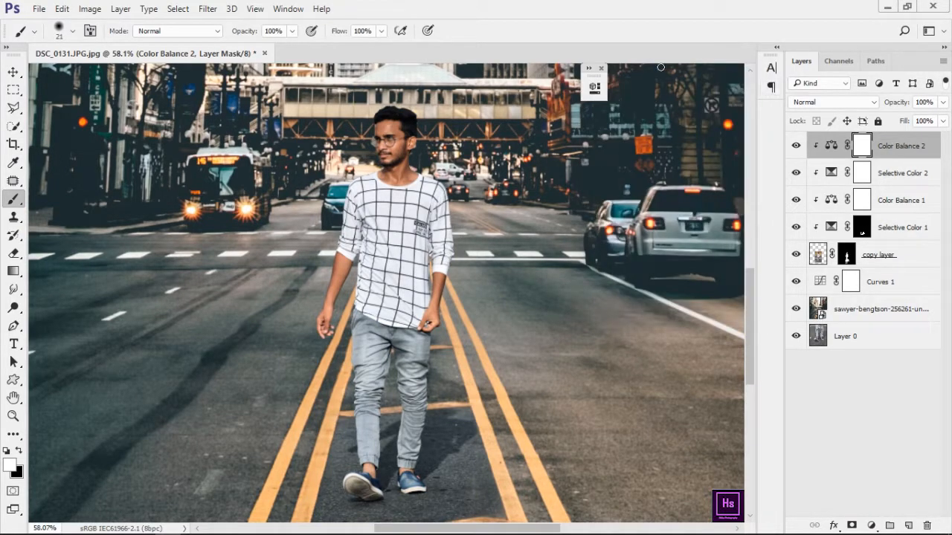
left_click(602, 68)
Step: Open the image of the man's copy layer in the Camera Raw Filter
scroll(507, 258, "down", 3)
scroll(504, 249, "up", 4)
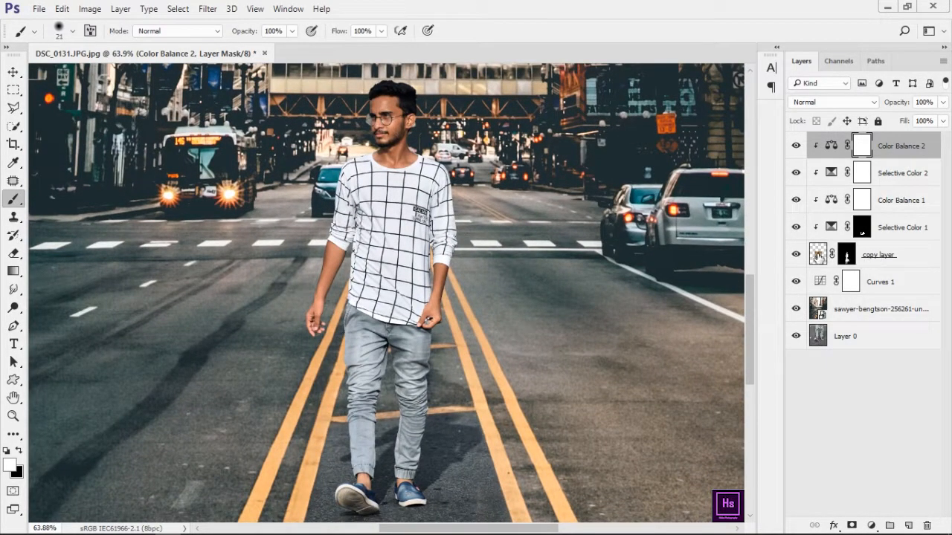
left_click(818, 255)
left_click(205, 9)
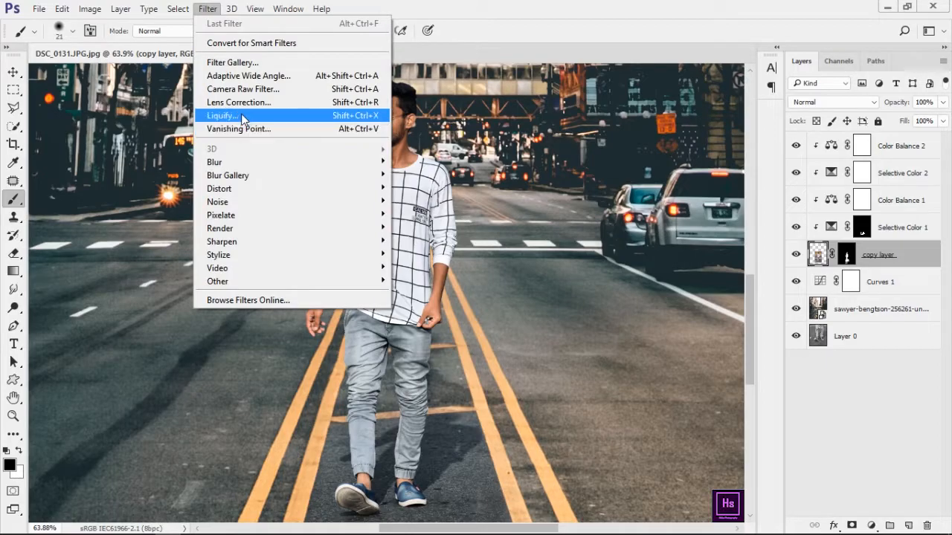
left_click(245, 87)
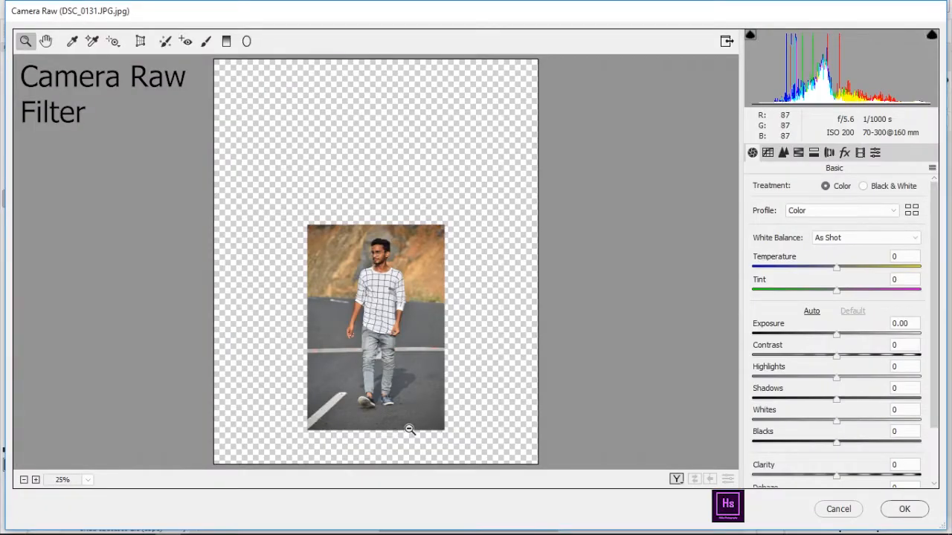
Step: Set the parametric tone curve to Highlights -18, Lights -20, Darks +14 and Shadows +18, and apply the Camera Raw Filter
scroll(410, 426, "up", 3)
scroll(400, 292, "up", 3)
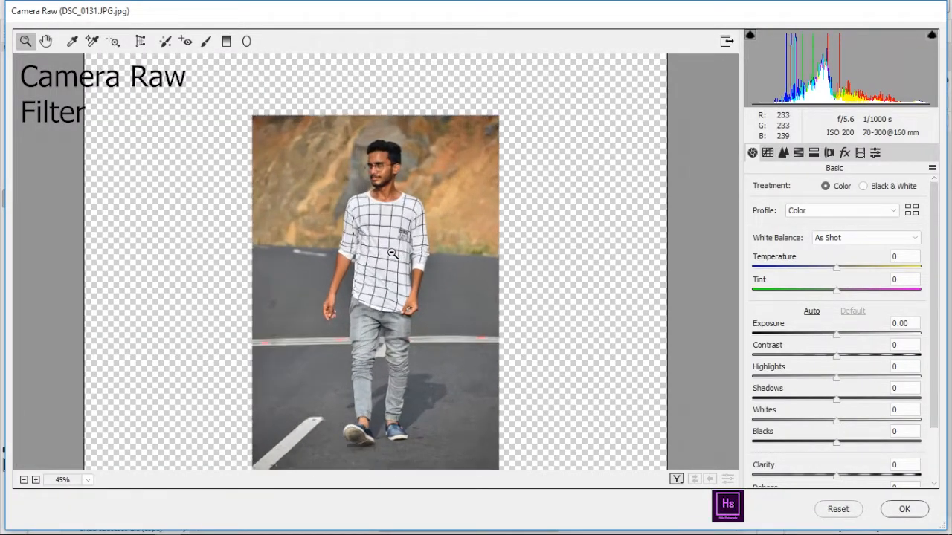
scroll(401, 249, "up", 1)
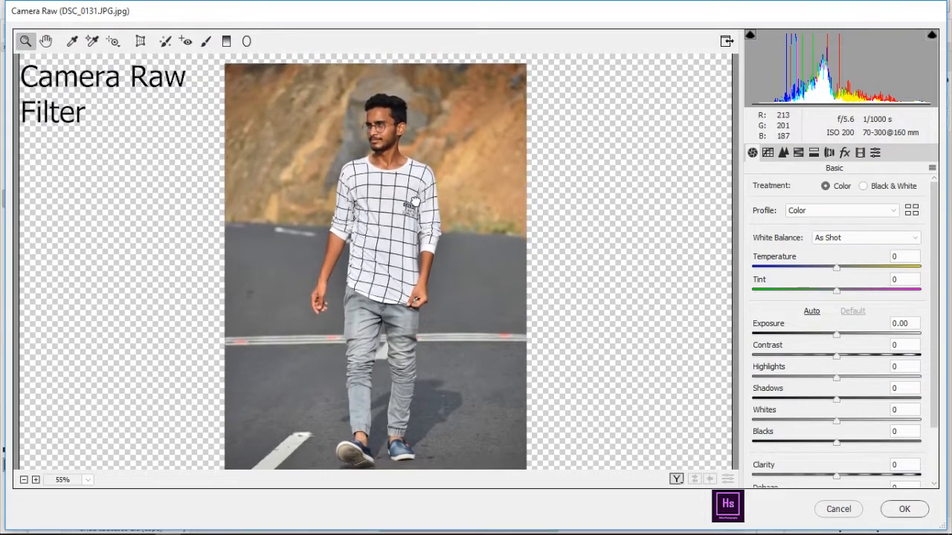
scroll(401, 249, "down", 1)
left_click(860, 153)
left_click_drag(840, 436, 850, 477)
left_click(767, 153)
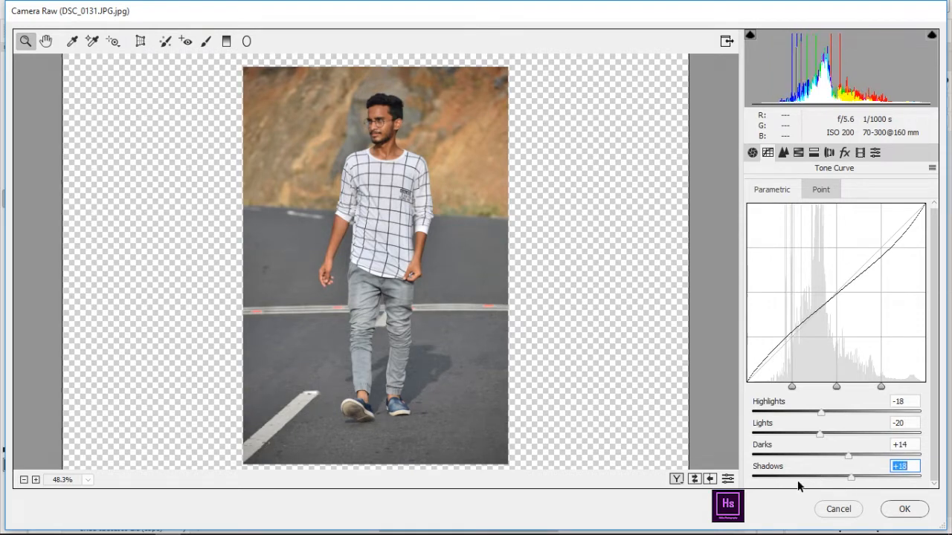
key("Return")
scroll(435, 269, "up", 2)
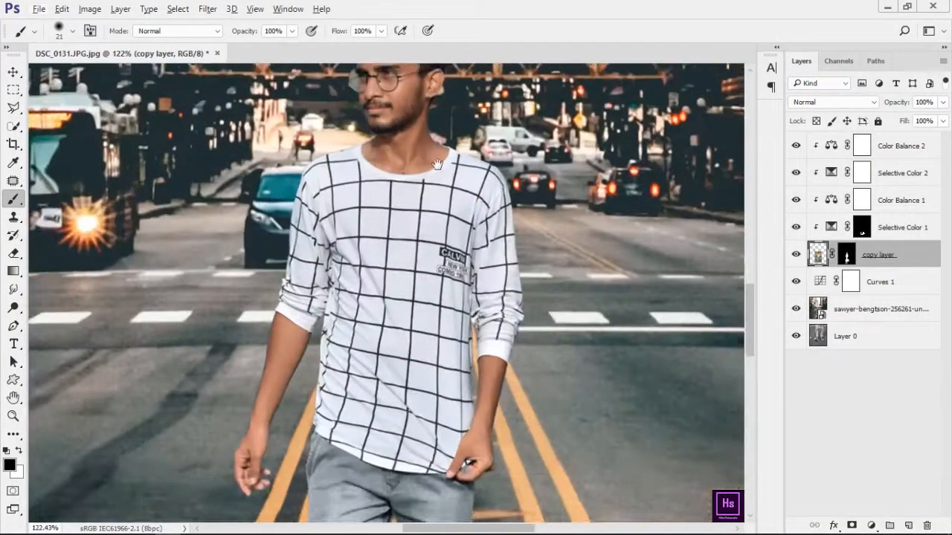
scroll(435, 269, "down", 3)
scroll(435, 269, "up", 6)
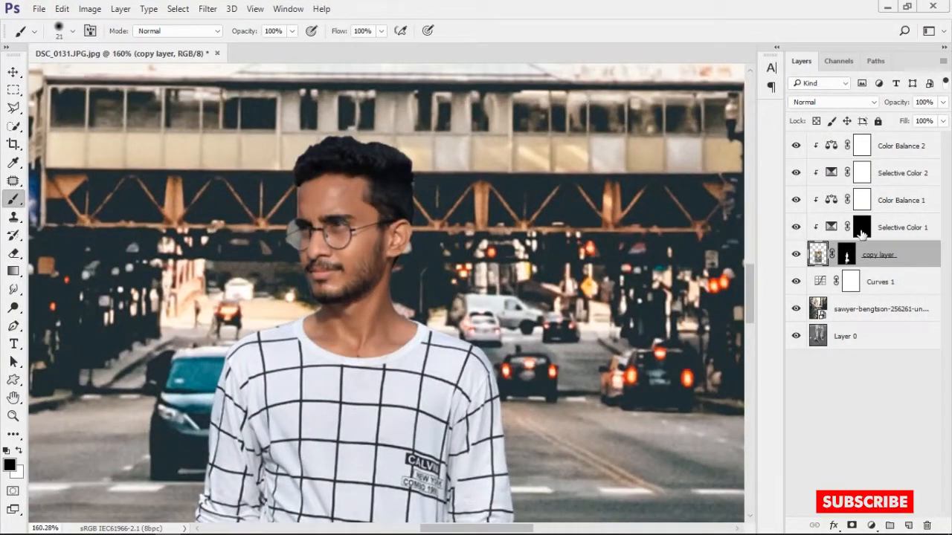
Step: Add a Curves layer clipped to the man's copy layer and raise the highlight part of its curve slightly
left_click(871, 526)
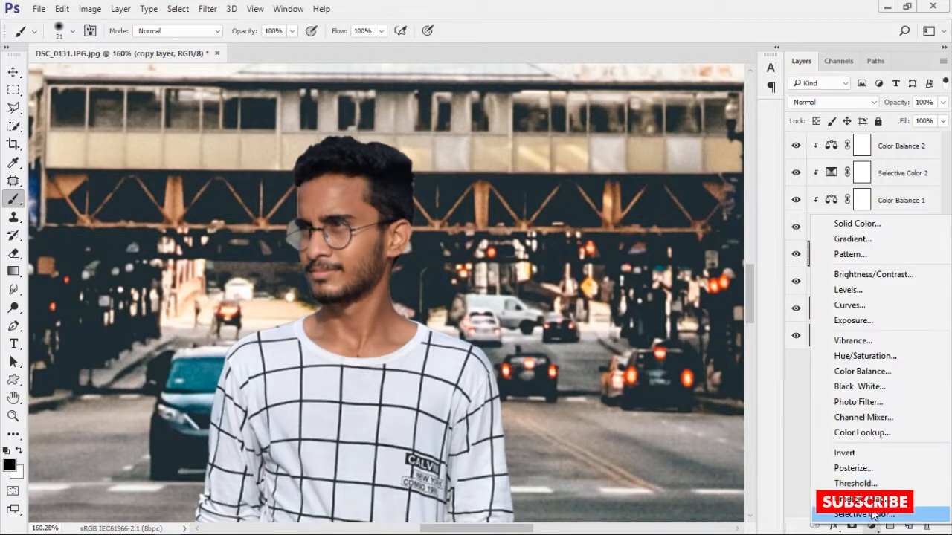
left_click(855, 304)
left_click_drag(514, 90, 613, 89)
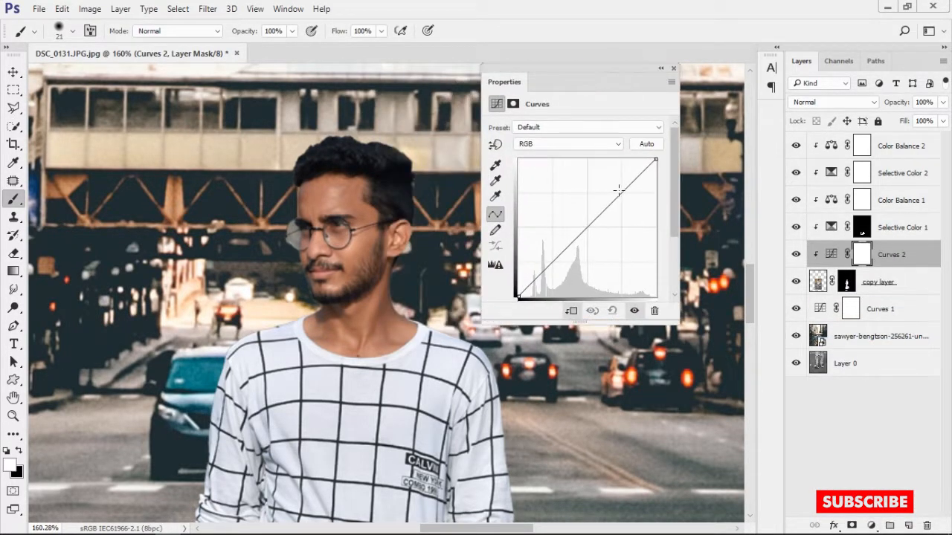
mouse_move(617, 187)
left_mouse_down()
mouse_move(617, 178)
mouse_move(627, 197)
mouse_move(618, 185)
mouse_move(628, 197)
mouse_move(627, 183)
left_mouse_up()
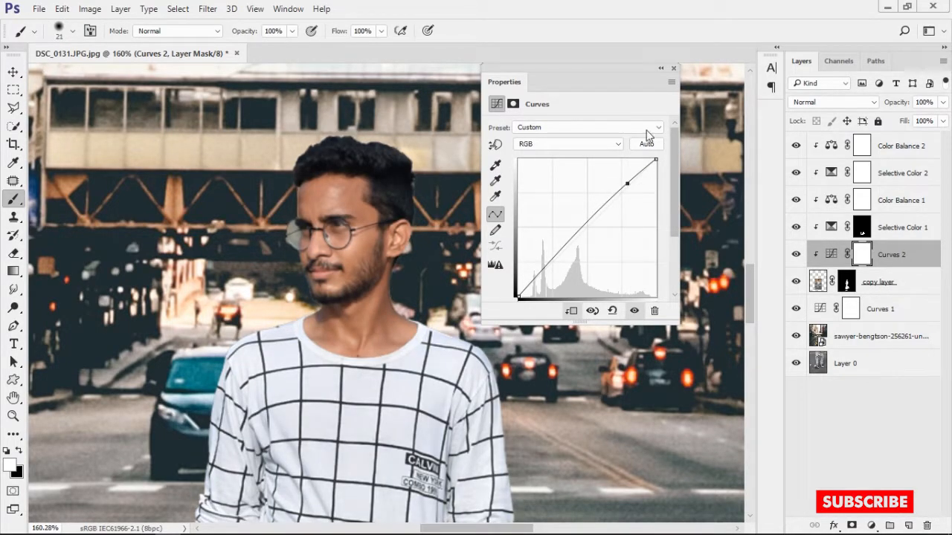
left_click(661, 69)
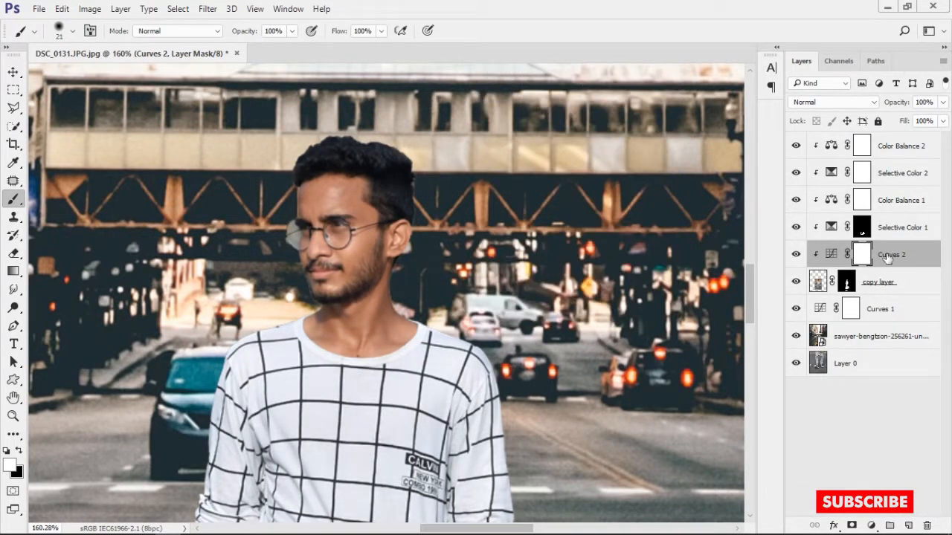
Step: Invert the new Curves mask to black and paint the man's face, neck and arms in white with a 66 px soft brush
key("ctrl+i")
key("ctrl+0")
right_click(440, 283, "alt")
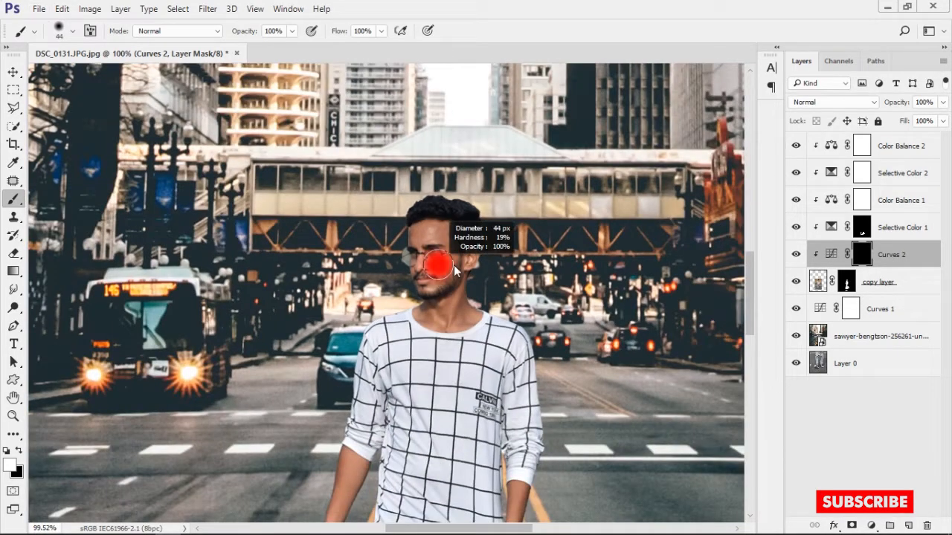
scroll(440, 282, "up", 3)
mouse_move(446, 338)
left_mouse_down()
mouse_move(450, 372)
mouse_move(424, 379)
mouse_move(476, 416)
mouse_move(487, 165)
mouse_move(476, 152)
left_mouse_up()
scroll(513, 458, "down", 3)
left_click_drag(337, 255, 302, 355)
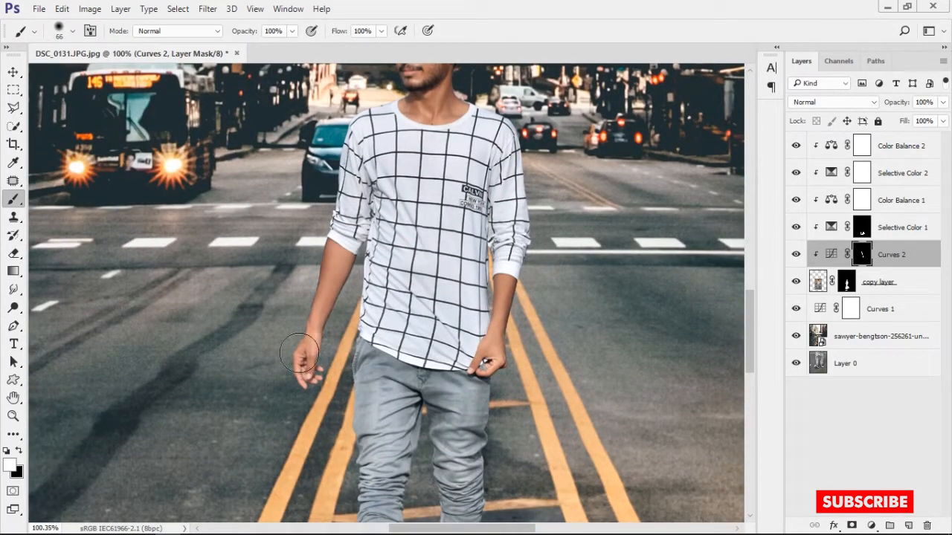
scroll(434, 393, "down", 5)
scroll(427, 424, "up", 5)
left_click_drag(468, 313, 399, 460)
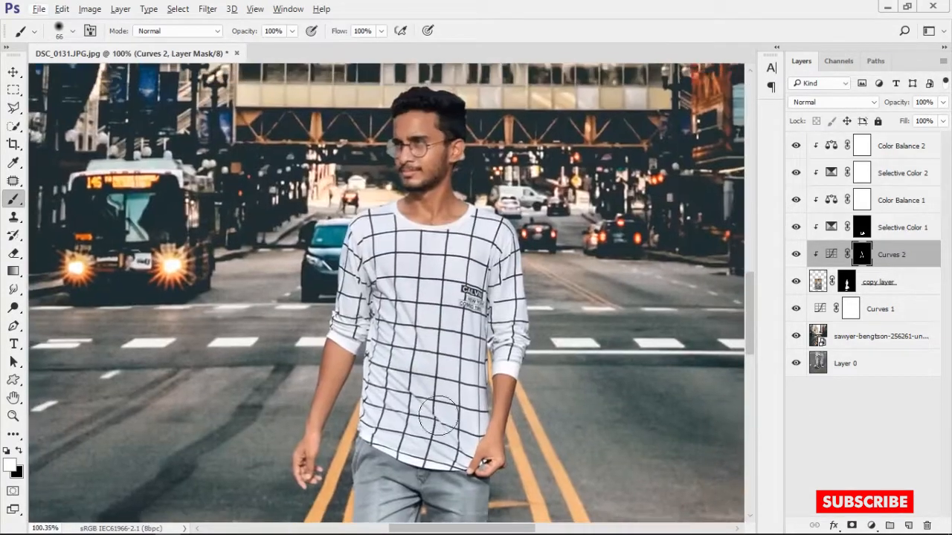
Step: Lasso the part of the glasses lens outside the face on the copy layer, desaturate it with Hue/Saturation, and deselect
scroll(414, 278, "up", 5)
scroll(414, 277, "up", 2)
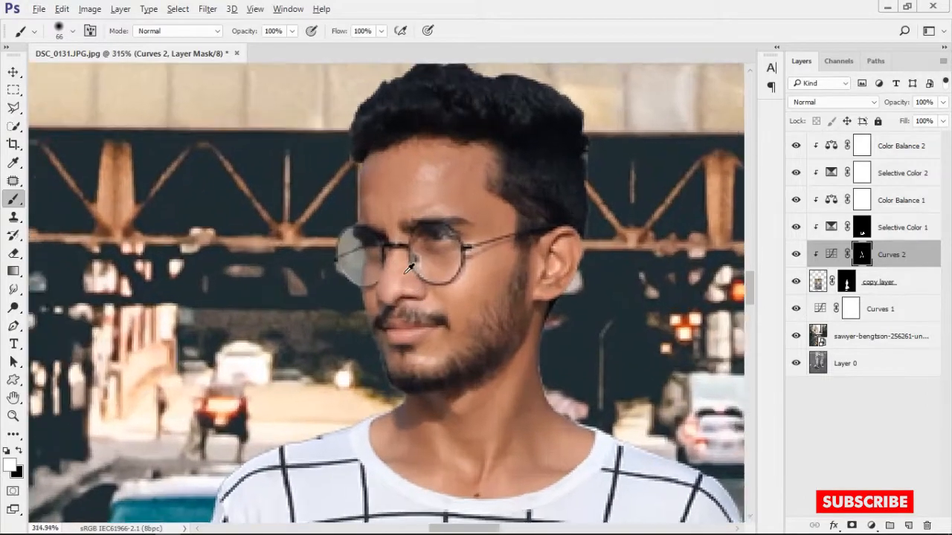
left_click(820, 283)
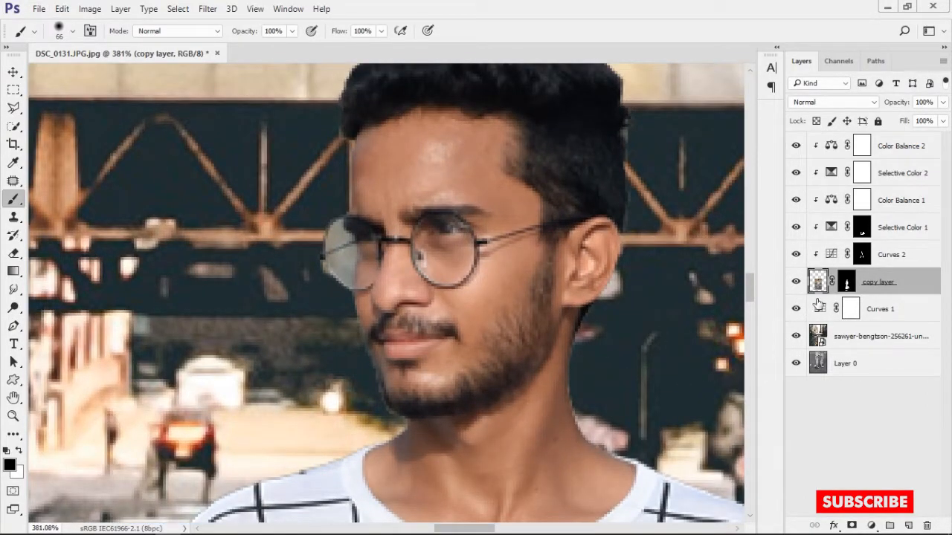
key("l")
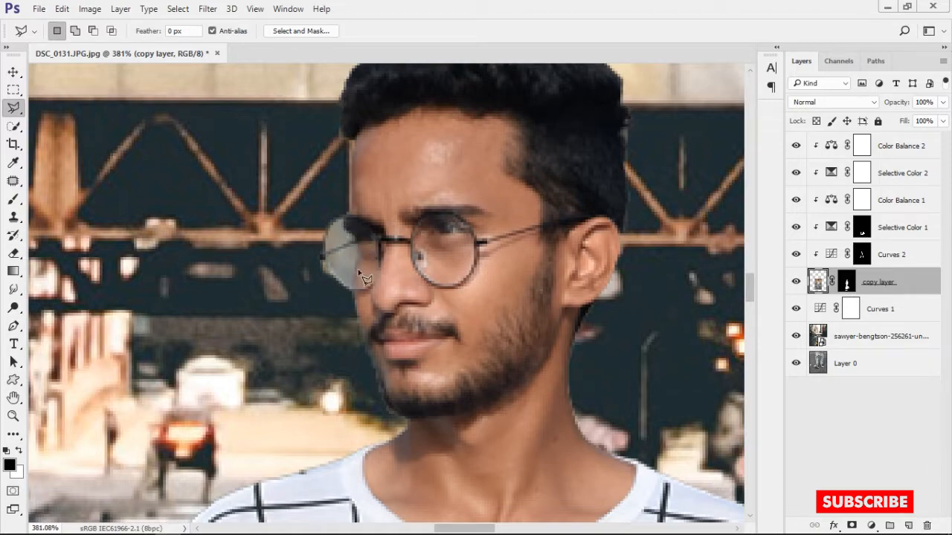
left_click_drag(355, 264, 345, 224)
left_click(279, 115)
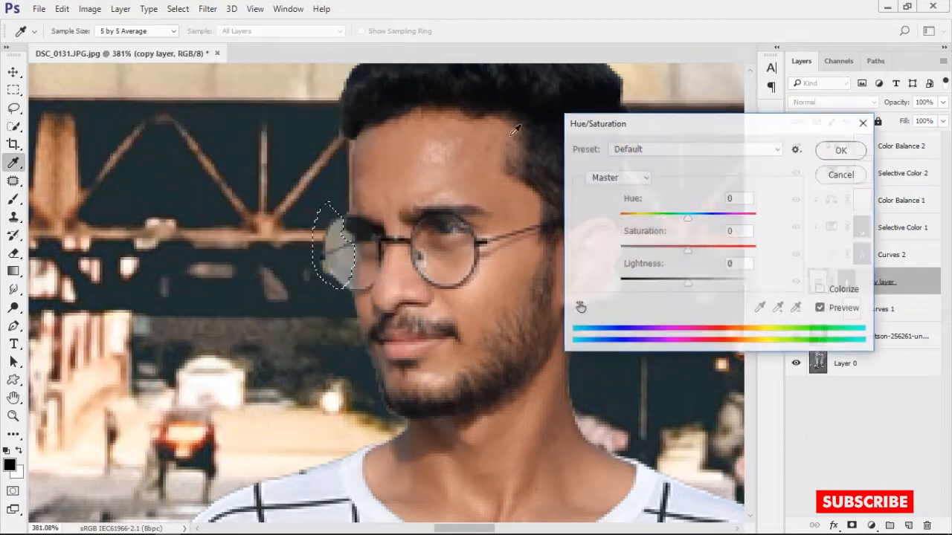
left_click_drag(687, 246, 607, 258)
left_click(840, 151)
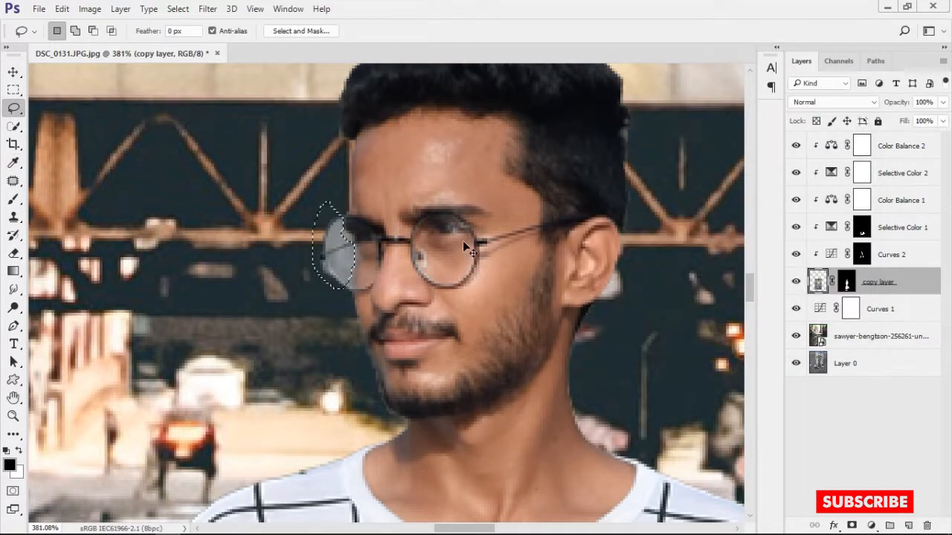
key("ctrl+d")
Step: Add a layer clipped to the man's layer and paint the protruding lens with the dark background colour, using a small brush at 11% flow
scroll(449, 242, "up", 5)
scroll(447, 272, "down", 12)
scroll(483, 281, "up", 6)
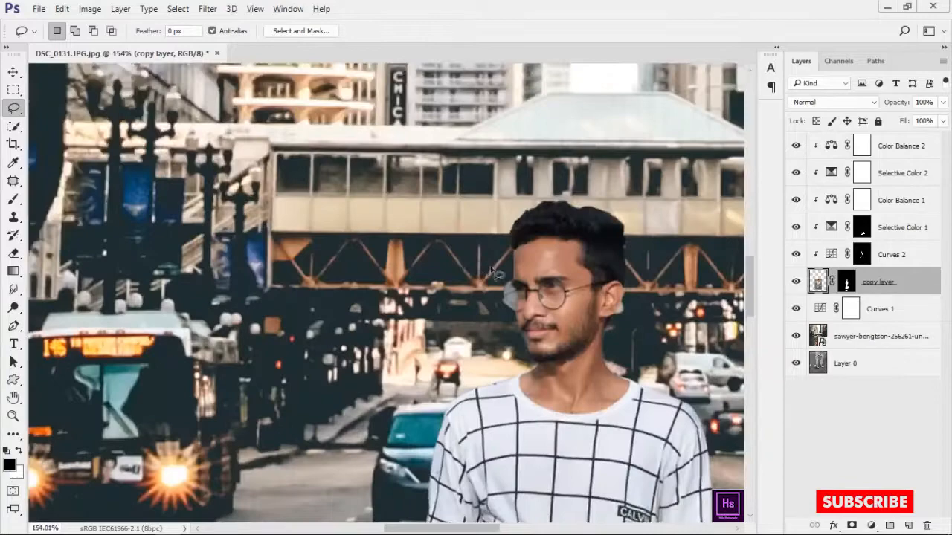
left_click(908, 525)
key("b")
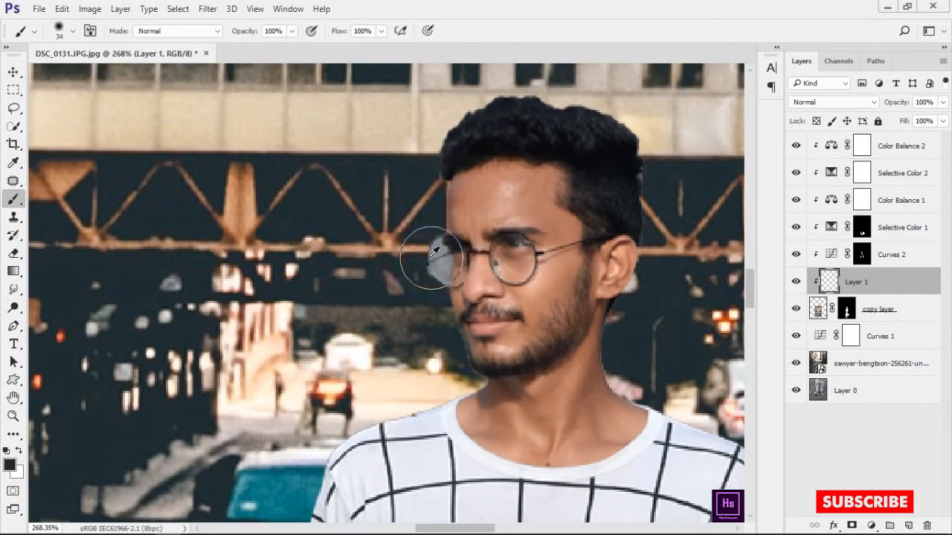
scroll(435, 255, "up", 2)
key("bracketleft")
key("bracketleft")
key("bracketleft")
key("bracketleft")
key("bracketleft")
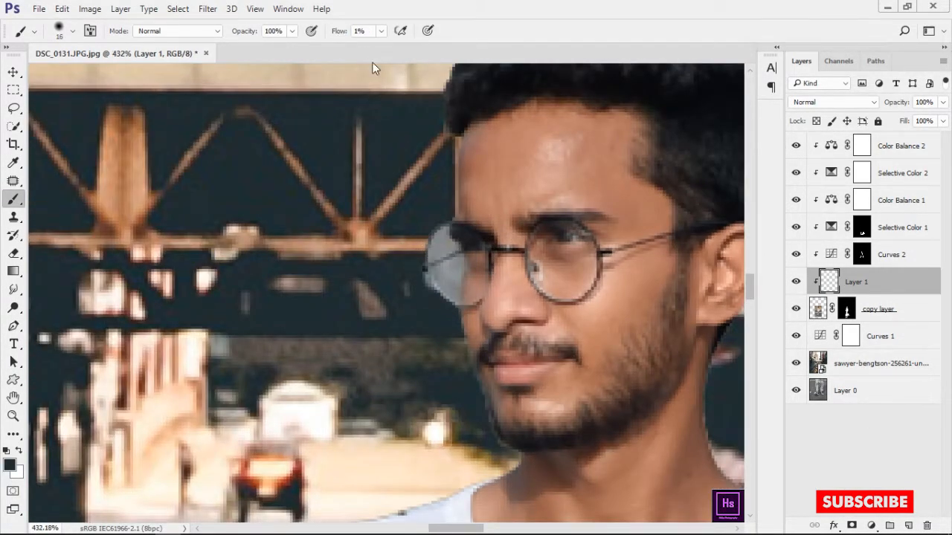
type("1")
left_click_drag(383, 185, 399, 188)
mouse_move(424, 253)
left_mouse_down()
mouse_move(448, 306)
mouse_move(450, 254)
left_mouse_up()
Step: Set the lens paint layer to Overlay blending at 87% opacity
scroll(310, 308, "down", 5)
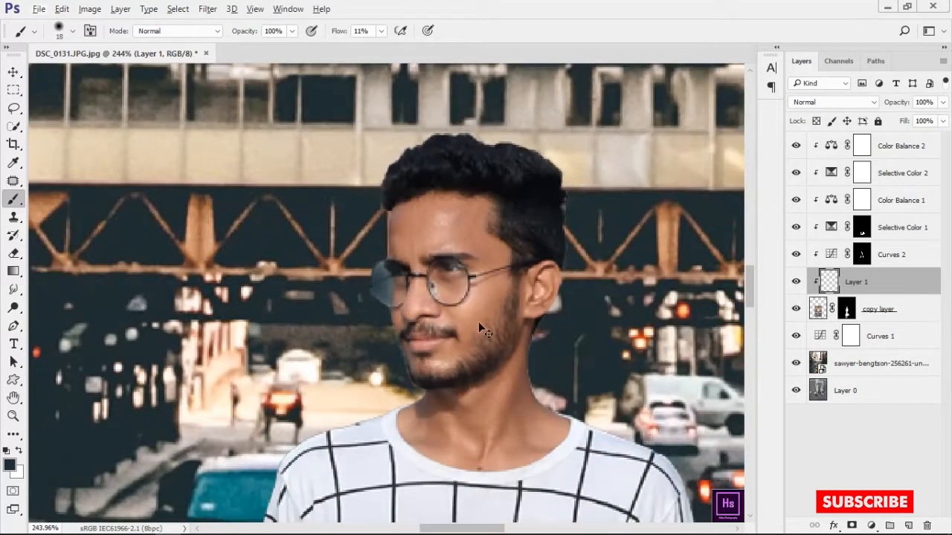
scroll(479, 329, "up", 3)
scroll(480, 330, "down", 2)
left_click(833, 102)
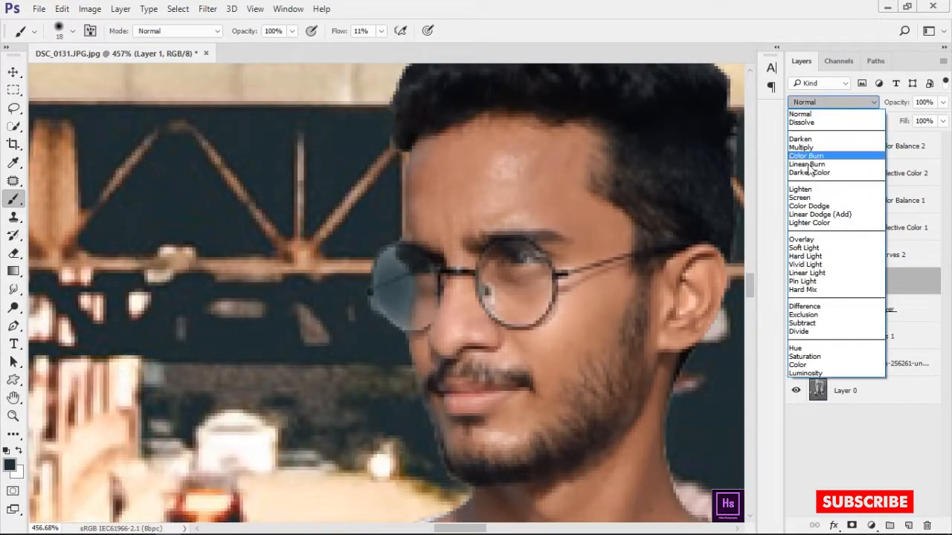
left_click(802, 189)
key("Down")
key("Down")
key("Down")
key("Down")
key("Down")
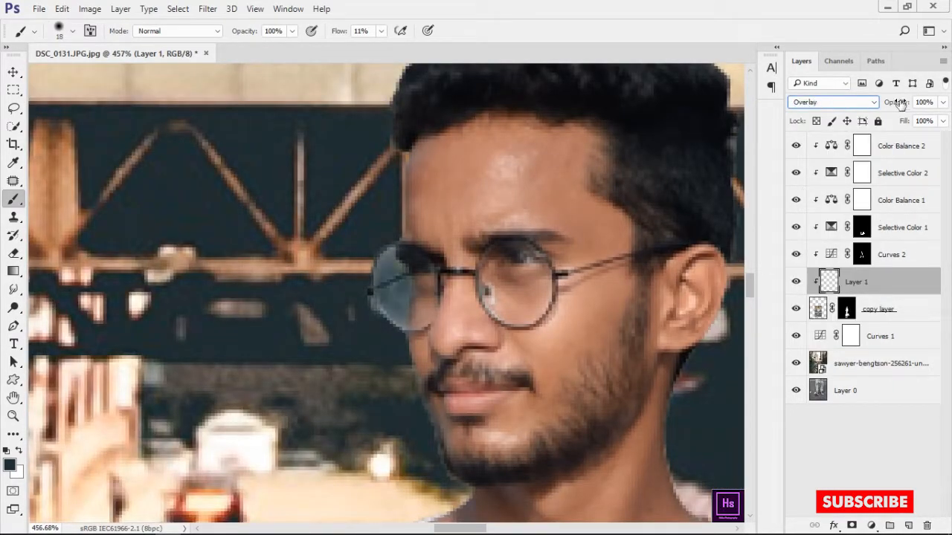
left_click_drag(900, 103, 890, 103)
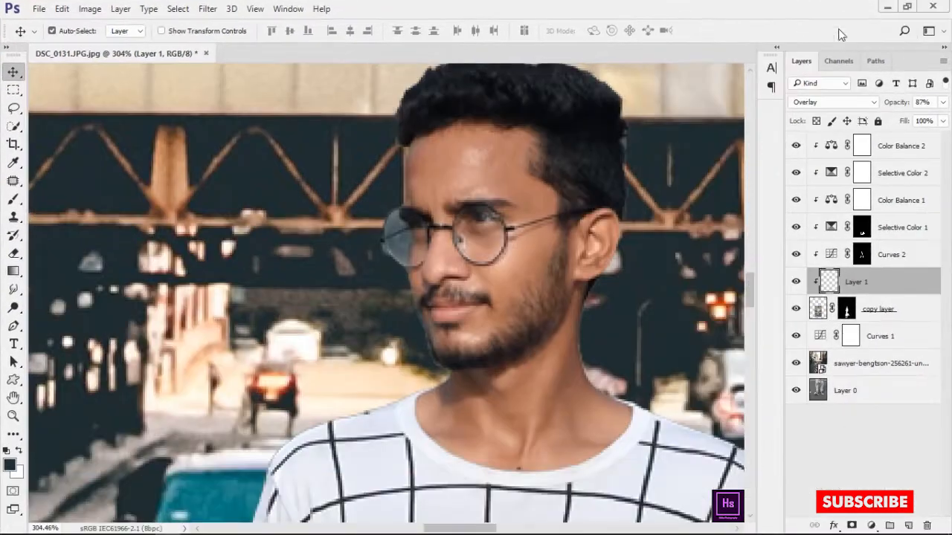
Step: Tighten the 4:5 crop around the walking man, trimming some of the sky and street, and apply it
key("ctrl+0")
scroll(510, 236, "down", 3)
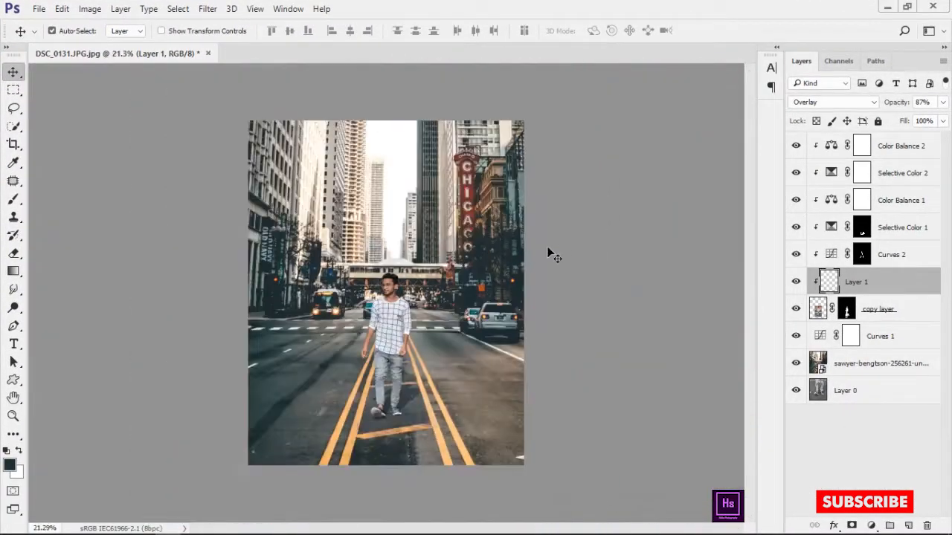
key("c")
left_click_drag(393, 463, 387, 448)
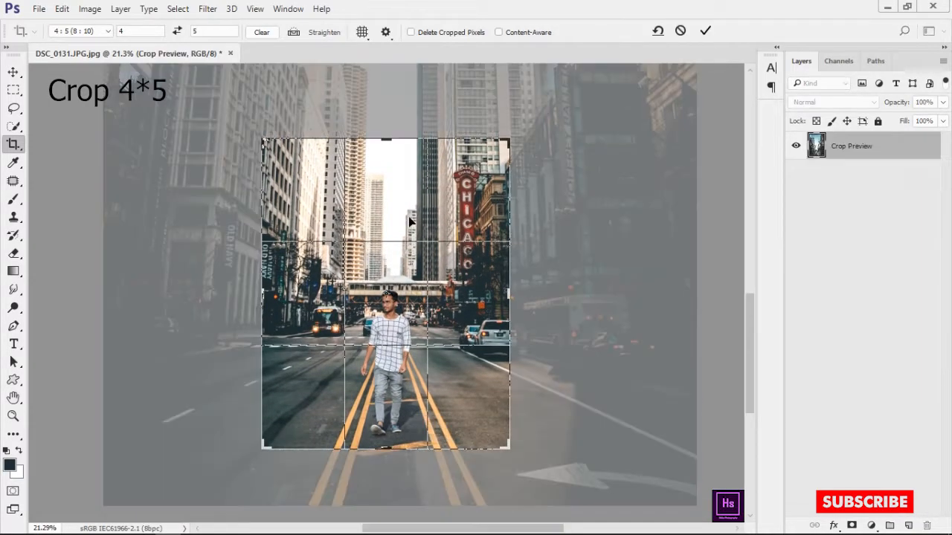
left_click_drag(386, 140, 386, 150)
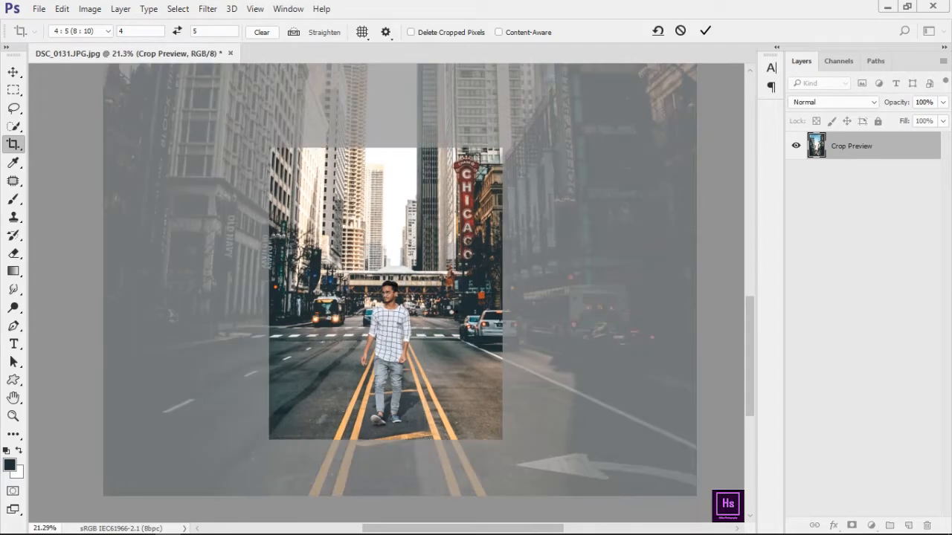
scroll(387, 305, "up", 6)
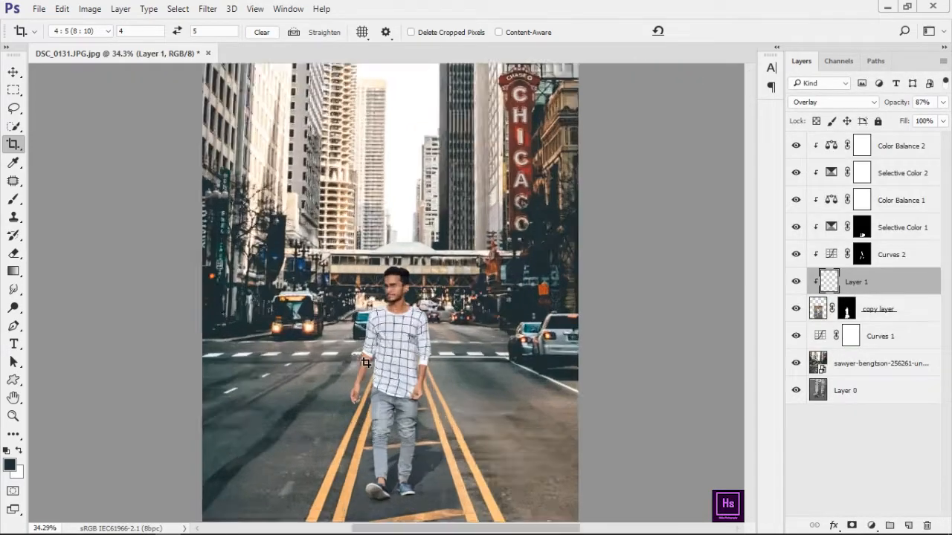
Step: Try a clipped Hue/Saturation layer that boosts the man's saturation, undo the change and delete the layer
scroll(406, 272, "down", 2)
scroll(400, 288, "up", 3)
left_click_drag(448, 394, 390, 306)
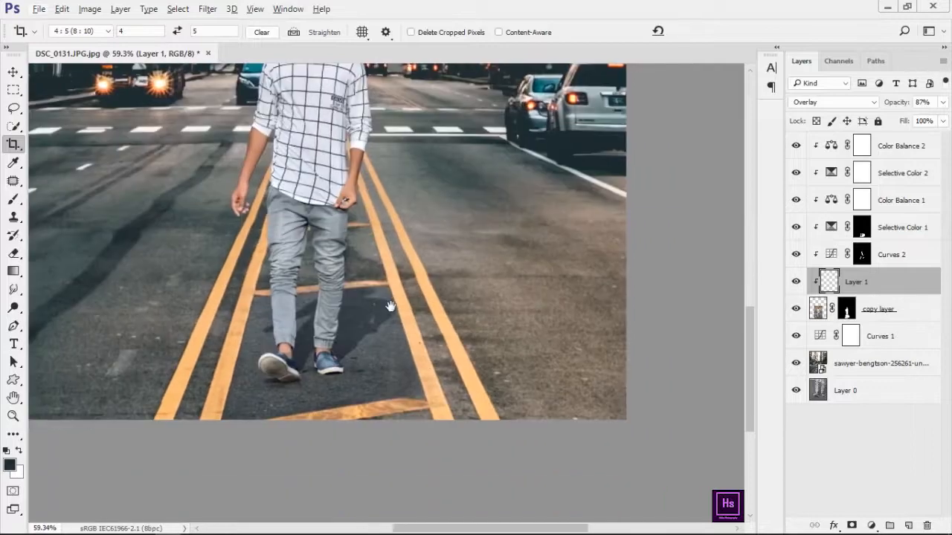
scroll(391, 336, "up", 5)
left_click_drag(449, 372, 467, 378)
scroll(467, 377, "down", 6)
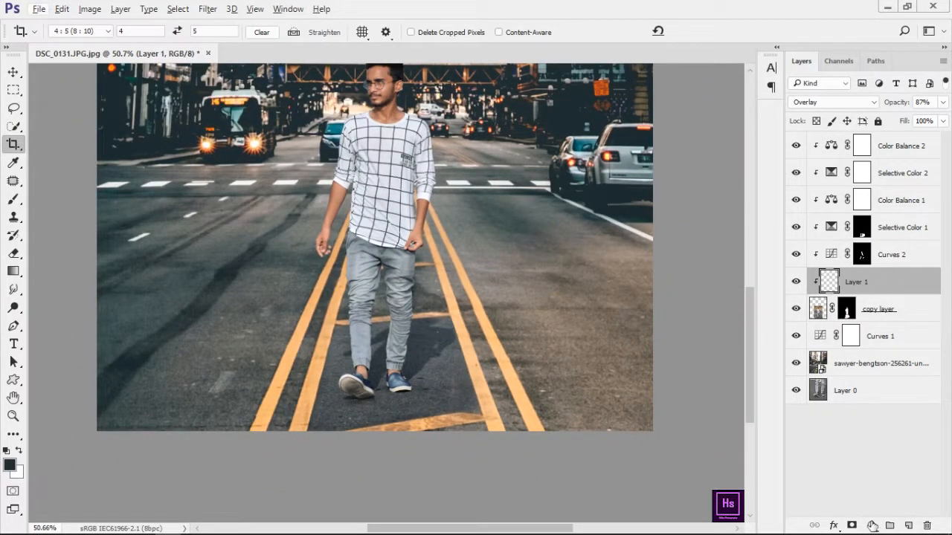
left_click(872, 526)
left_click(850, 354)
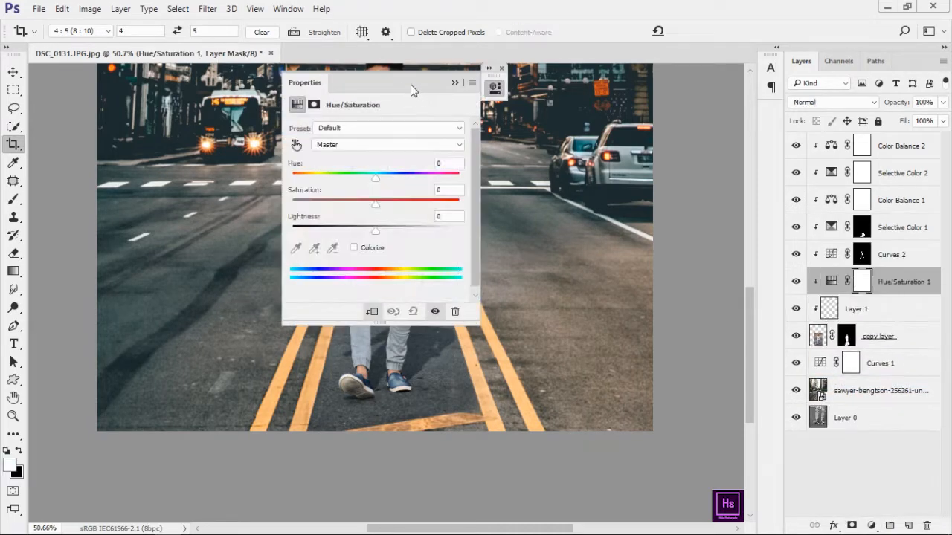
left_click_drag(410, 84, 644, 87)
left_click_drag(609, 180, 684, 206)
key("ctrl+z")
key("ctrl+z")
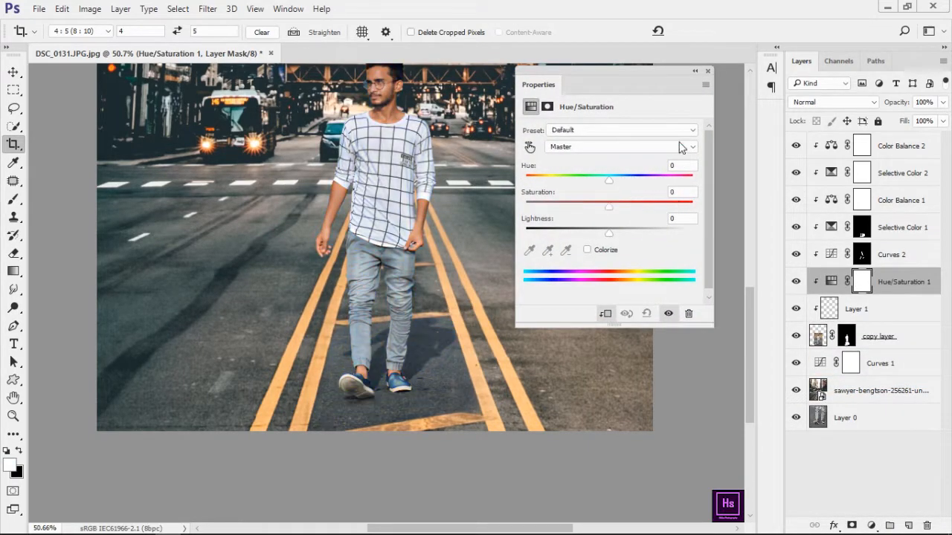
left_click(693, 71)
key("Delete")
left_click(872, 525)
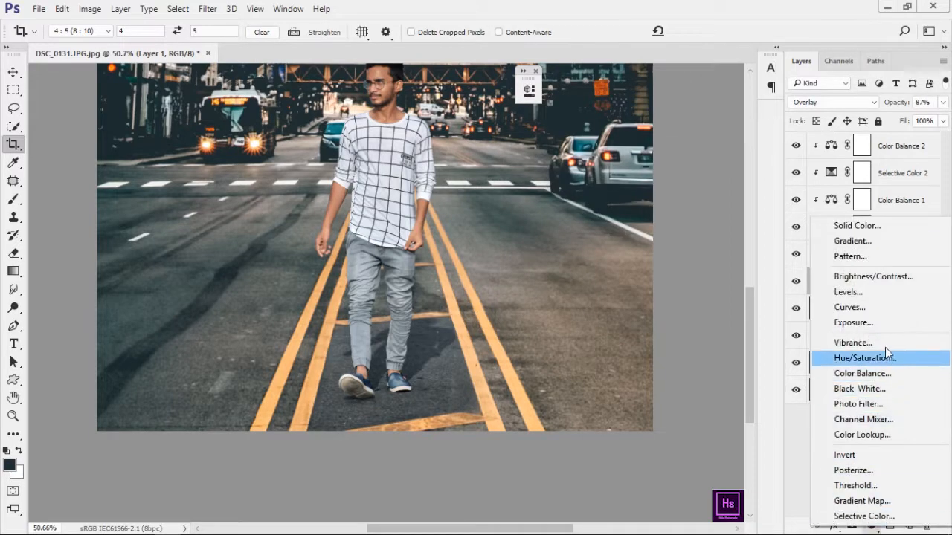
left_click(872, 388)
left_click(498, 78)
left_click(536, 71)
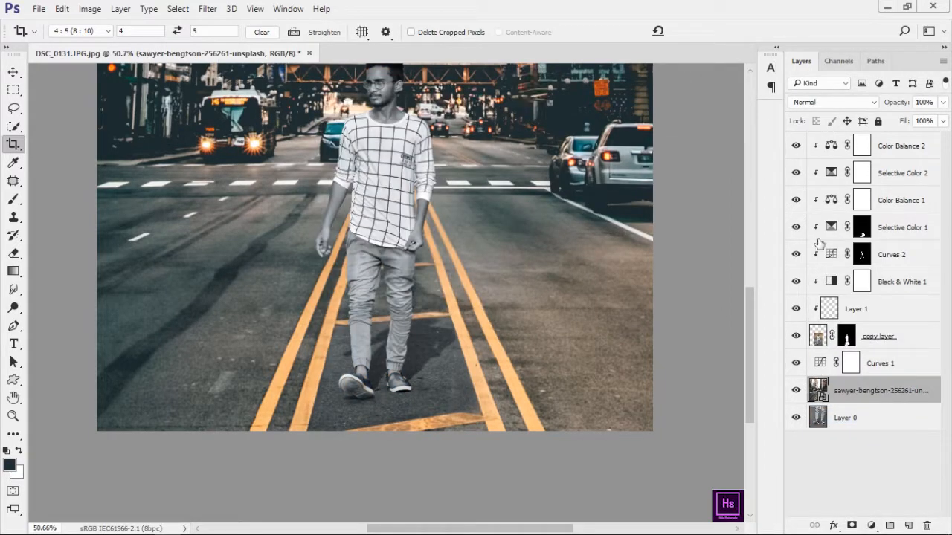
key("ctrl+z")
Step: Try a clipped Color Balance layer that shifts the man's Midtones toward red, and delete the layer
left_click(872, 525)
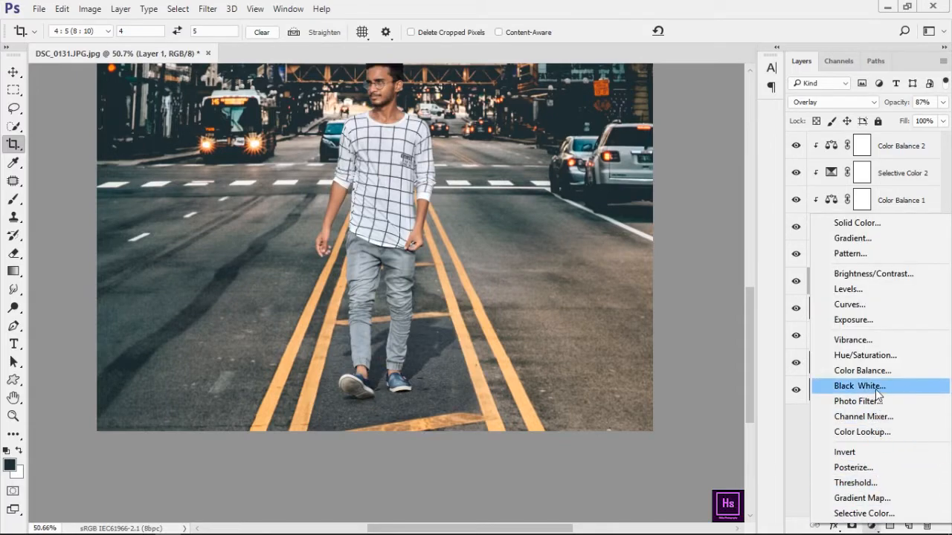
left_click(877, 368)
left_click_drag(439, 84, 675, 98)
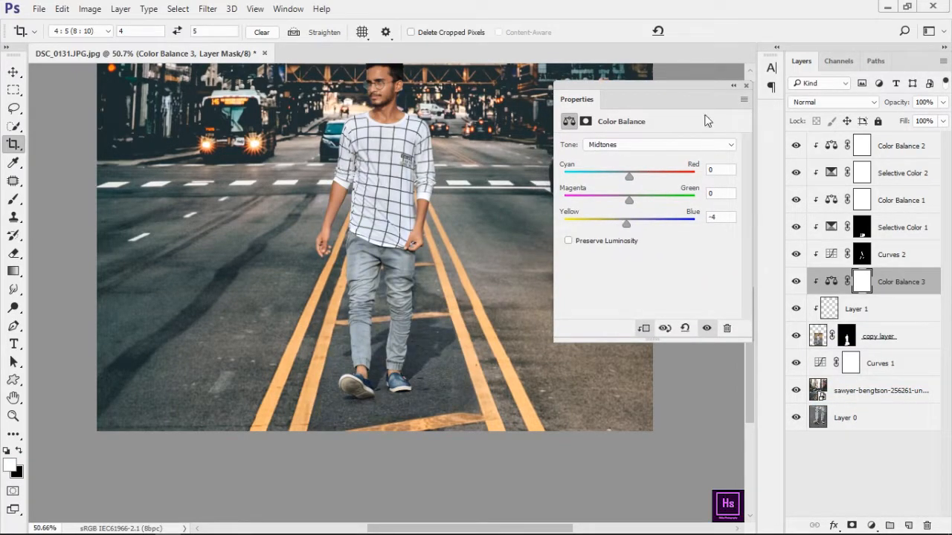
left_click_drag(638, 173, 642, 177)
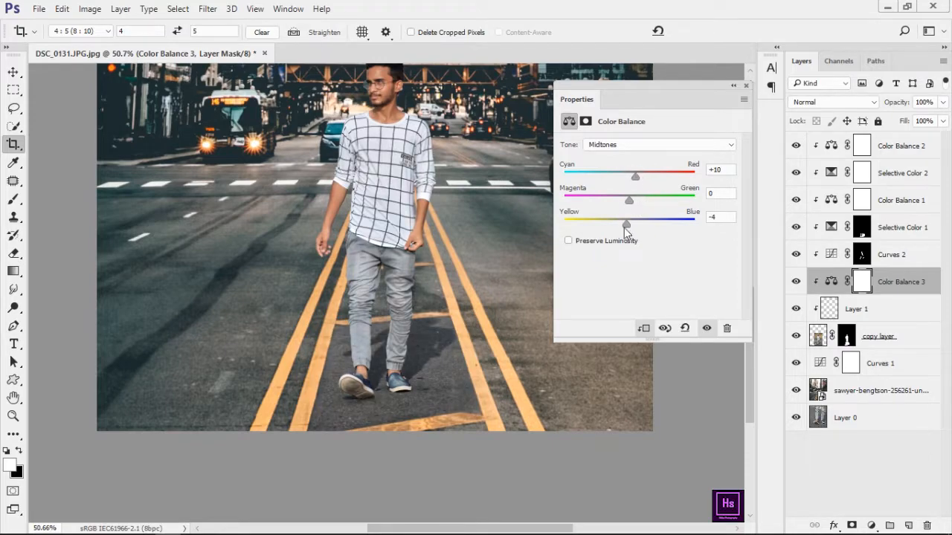
left_click_drag(629, 224, 630, 223)
left_click_drag(635, 175, 640, 178)
left_click(732, 85)
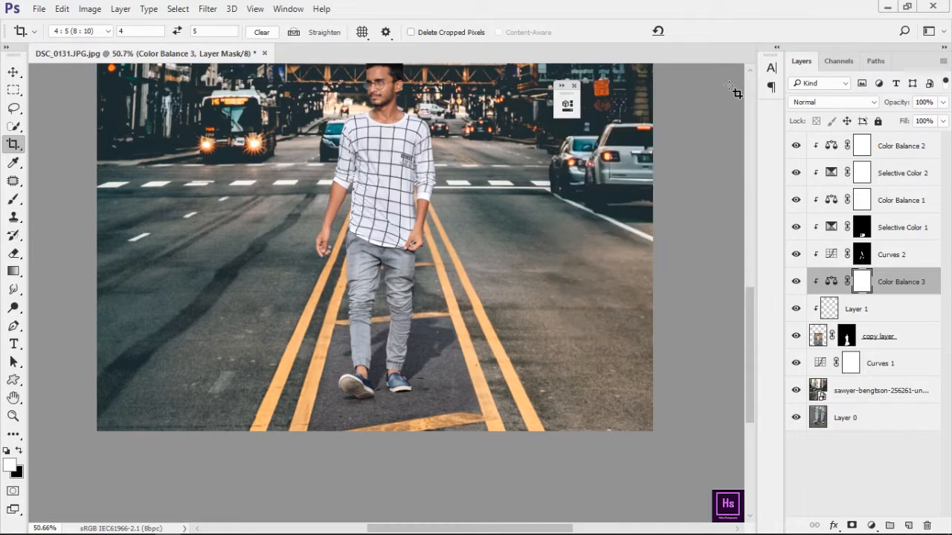
left_click_drag(795, 286, 926, 525)
Step: Toggle the Selective Color 1 layer to compare the trousers, and hide the Color Balance 1 layer
left_click(795, 226)
left_click(795, 227)
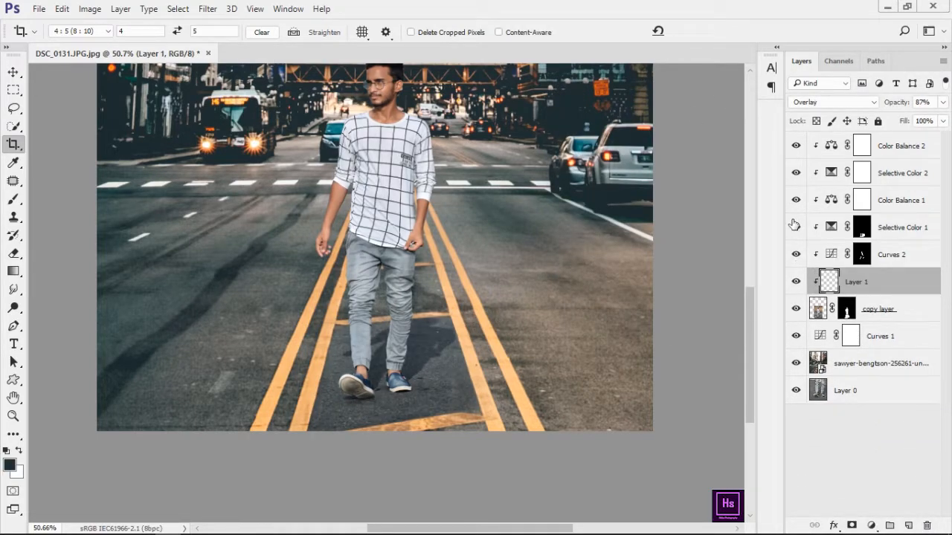
left_click(874, 229)
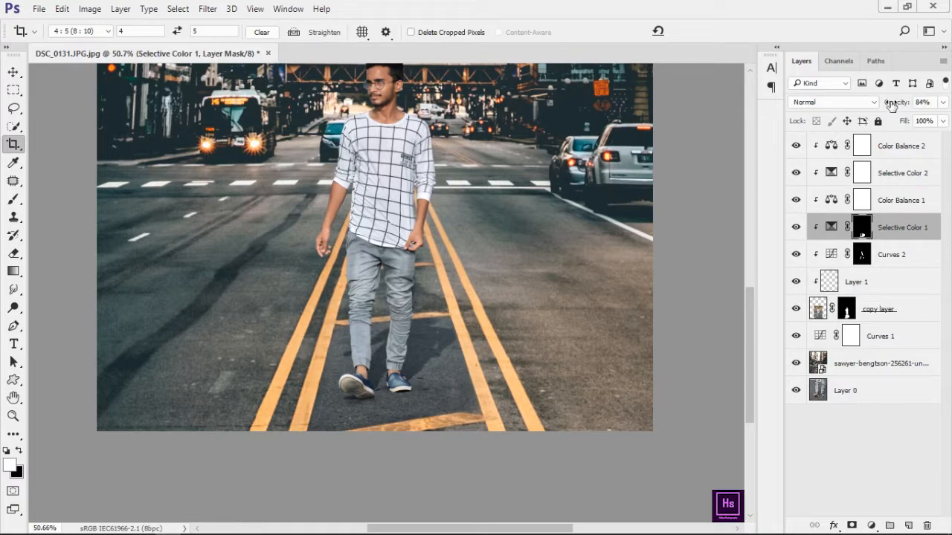
scroll(379, 372, "up", 2)
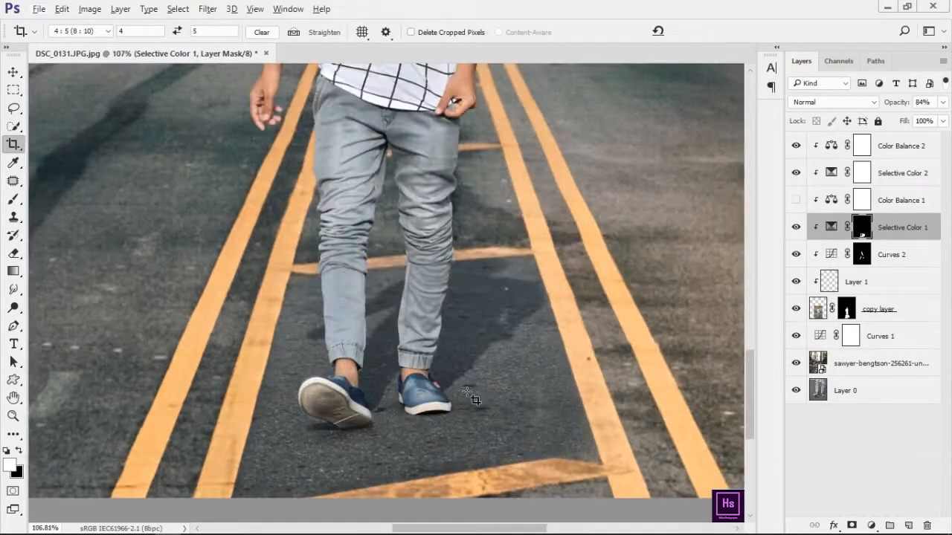
left_click_drag(504, 398, 453, 394)
scroll(451, 362, "down", 3)
Step: Add a Selective Color layer above the street photo with Black at +13% for the Blacks, and invert its mask
left_click(887, 364)
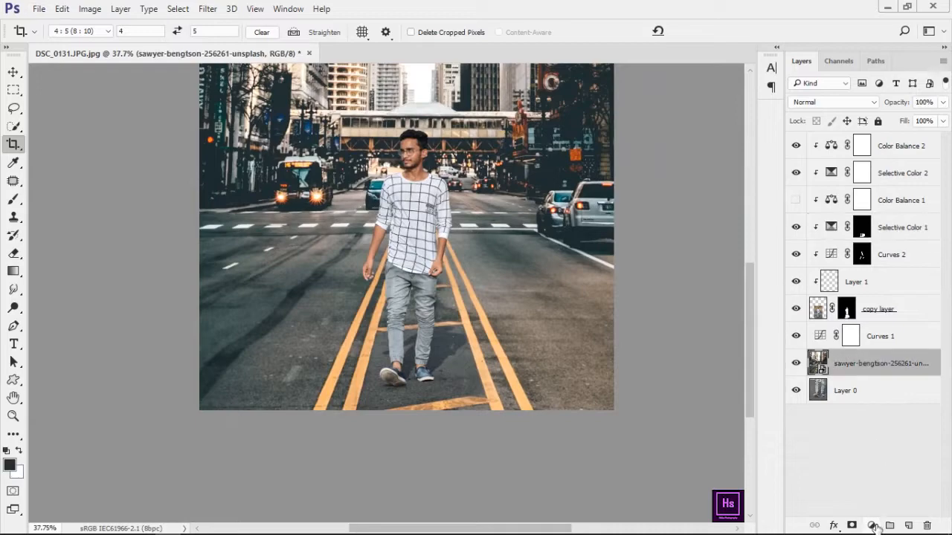
left_click(870, 525)
left_click(900, 512)
left_click_drag(731, 74, 747, 63)
left_click_drag(701, 232, 713, 234)
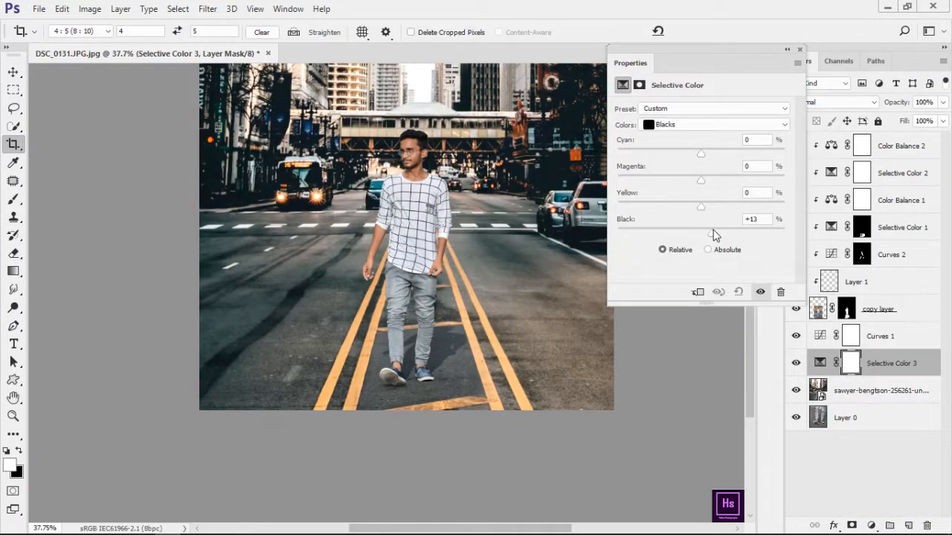
left_click(786, 50)
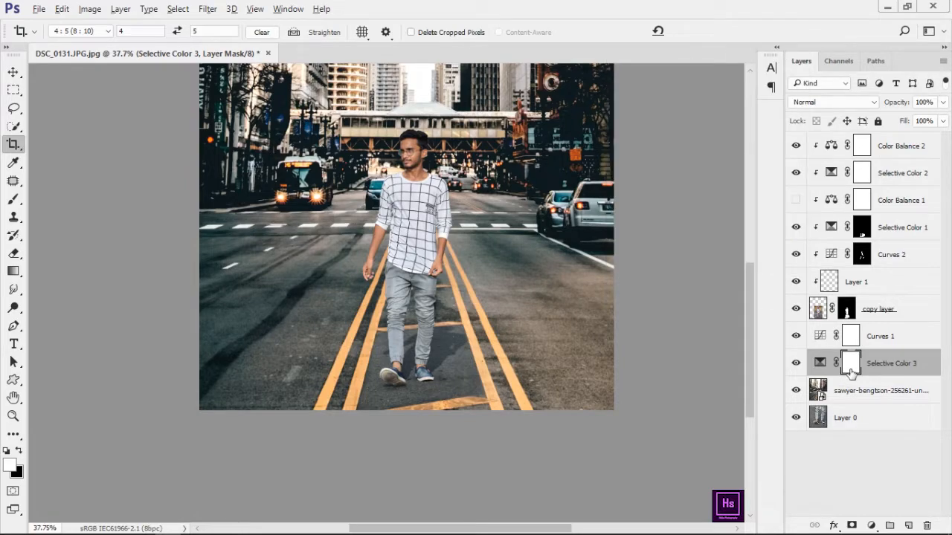
scroll(611, 337, "down", 2)
key("ctrl+i")
scroll(357, 320, "up", 2)
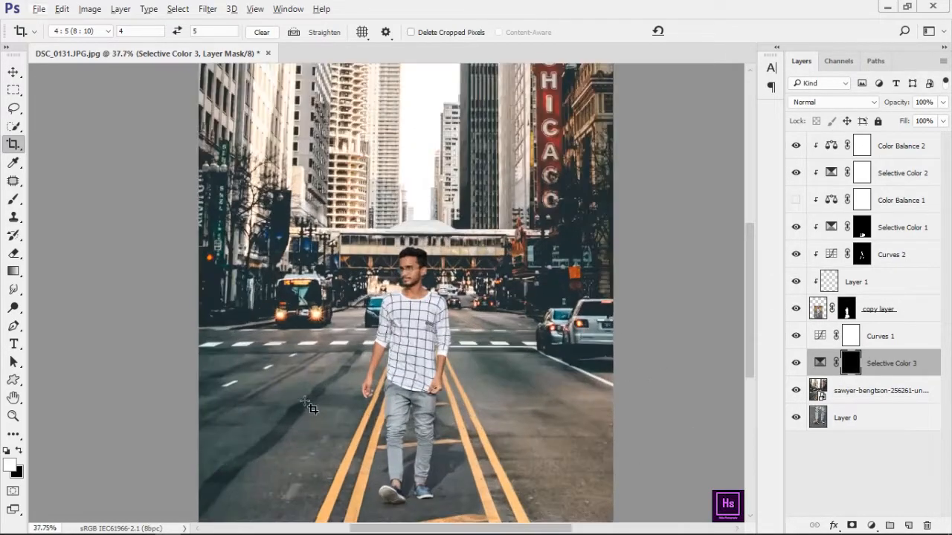
Step: Paint white on the Selective Color 3 mask over the road on both sides of the man with a soft brush at 11% flow
left_click(14, 162)
left_click(14, 199)
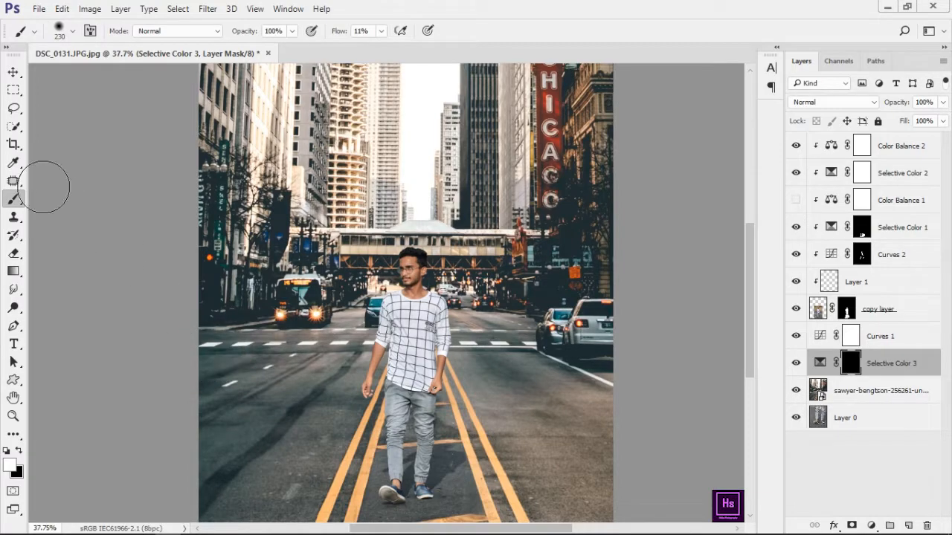
left_click_drag(256, 369, 272, 370)
key("x")
key("x")
mouse_move(245, 437)
left_mouse_down()
mouse_move(308, 396)
mouse_move(334, 409)
left_mouse_up()
left_click_drag(305, 494, 255, 361)
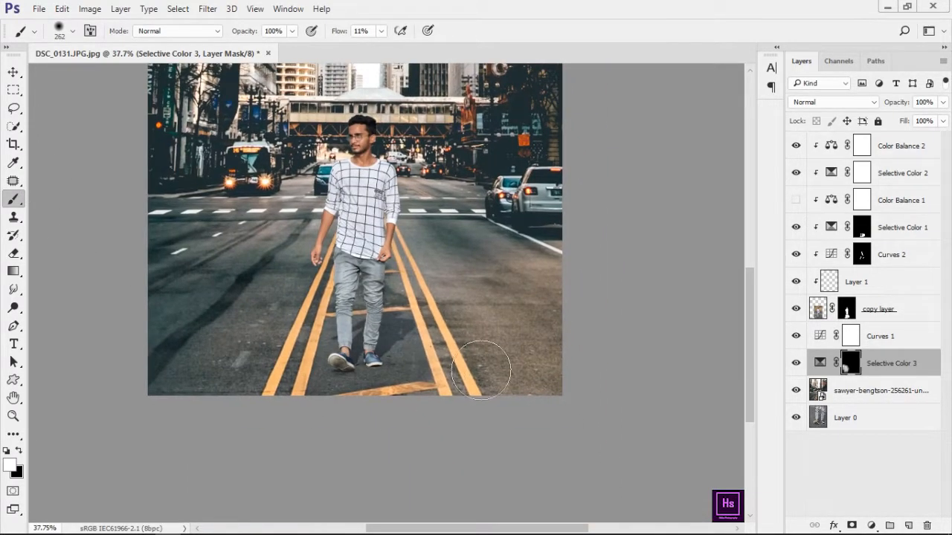
left_click_drag(509, 268, 524, 309)
Step: Raise the brush flow to 100% and paint white on the mask across the rest of the lower road
left_click_drag(340, 31, 413, 31)
left_click_drag(168, 343, 171, 321)
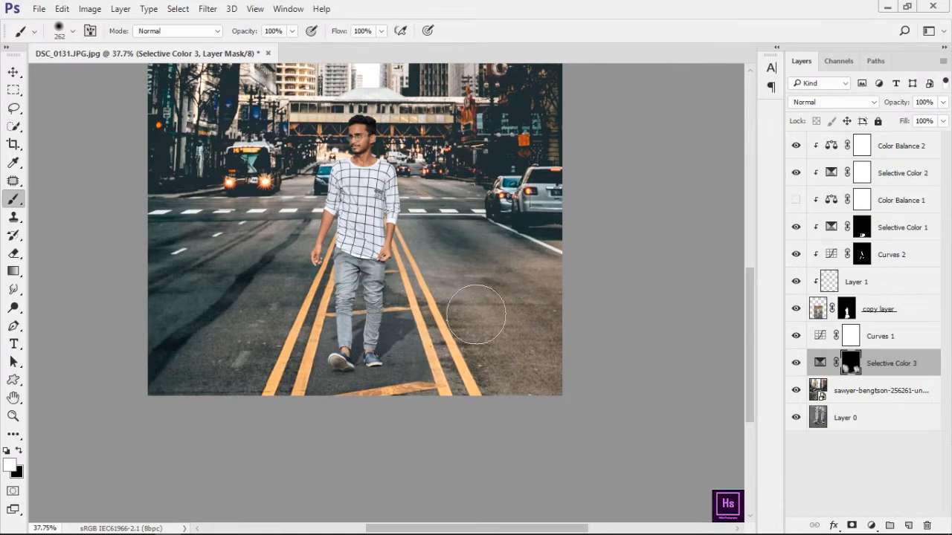
left_click_drag(454, 247, 521, 443)
left_click_drag(279, 453, 303, 415)
left_click_drag(528, 438, 541, 438)
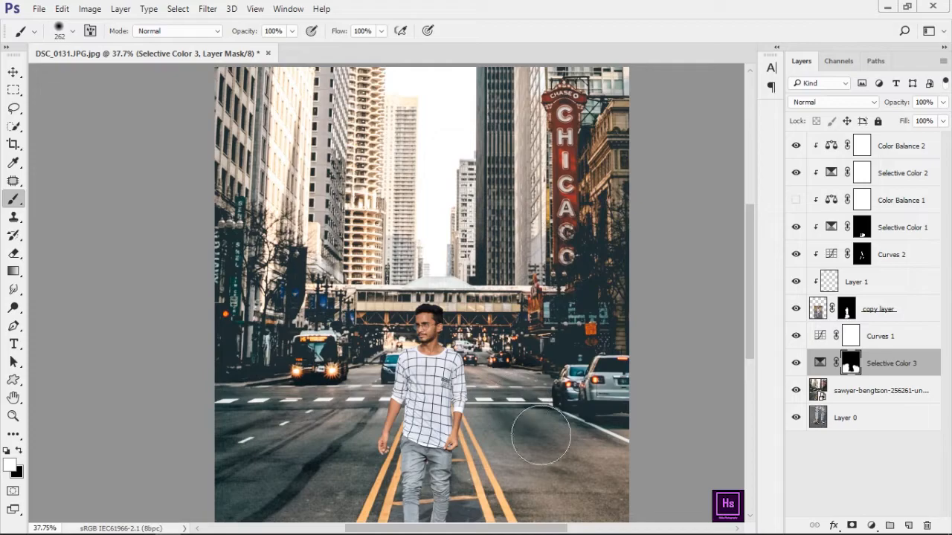
Step: Examine the darkened road in the whole image, and the man's face and shirt up close
scroll(519, 468, "down", 5)
scroll(438, 409, "up", 14)
left_click_drag(423, 476, 404, 314)
left_click_drag(378, 136, 384, 520)
scroll(338, 354, "down", 7)
scroll(338, 352, "down", 4)
scroll(342, 348, "up", 6)
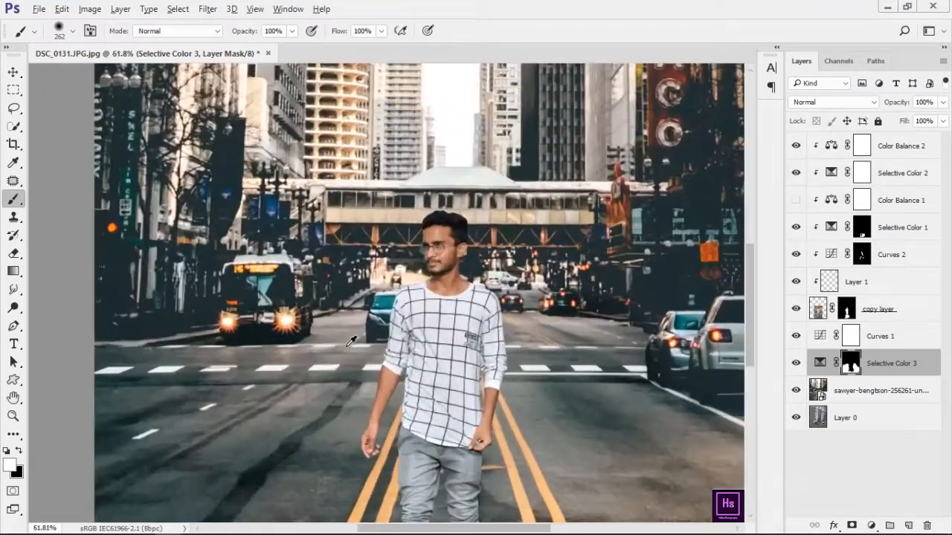
scroll(347, 342, "down", 7)
scroll(370, 354, "up", 15)
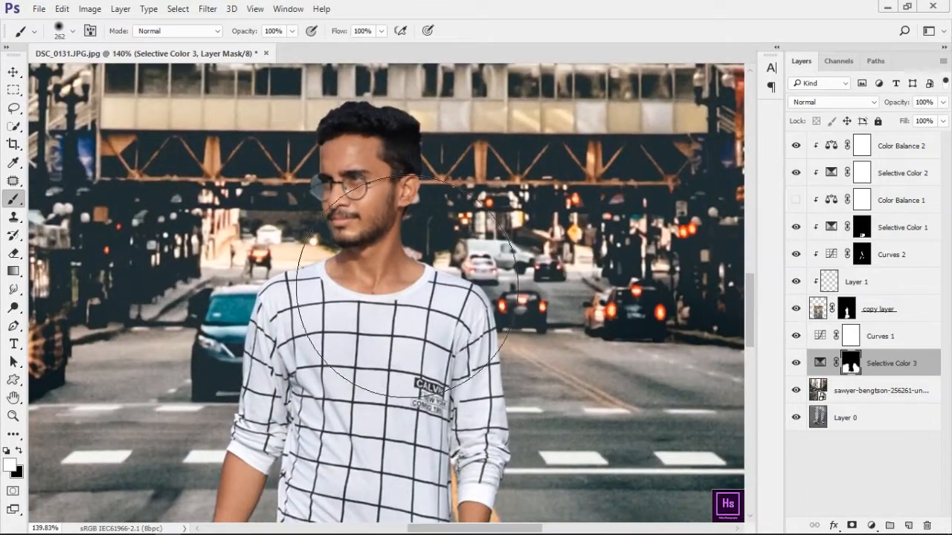
scroll(394, 279, "up", 5)
left_click_drag(380, 268, 398, 357)
scroll(389, 253, "up", 4)
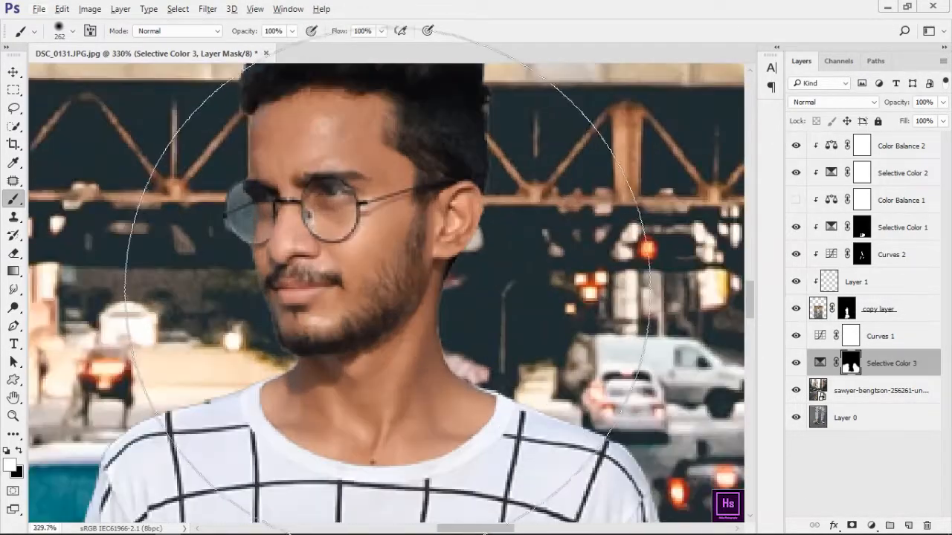
mouse_move(387, 250)
left_mouse_down()
mouse_move(402, 281)
mouse_move(392, 311)
left_mouse_up()
Step: Add a new layer on top and paint sampled skin colour over the forehead with a soft brush at 1% flow
left_click(879, 151)
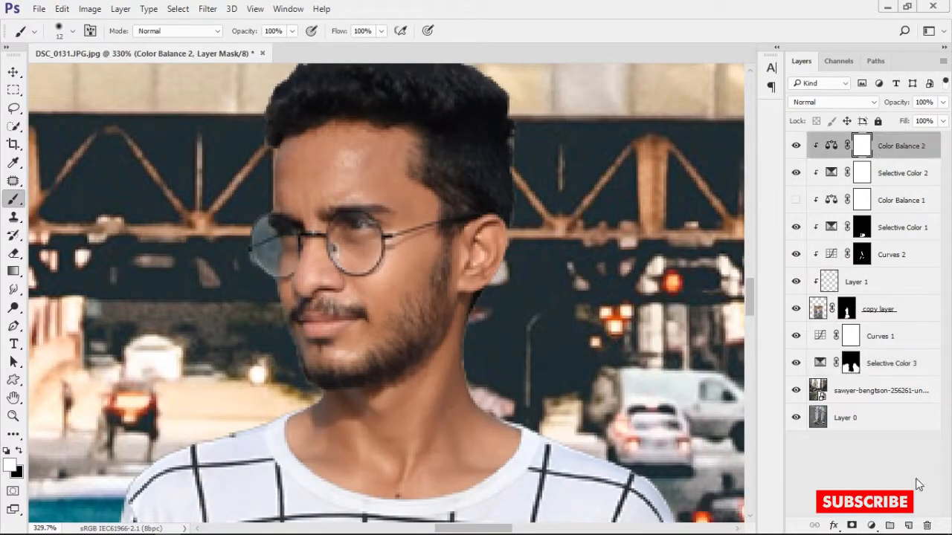
left_click(909, 525)
left_click(410, 275, "alt")
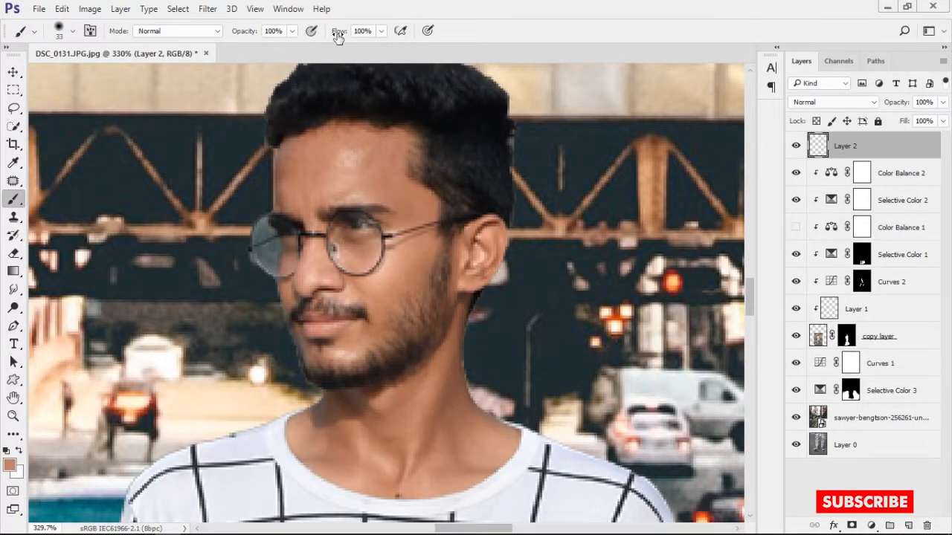
left_click_drag(339, 37, 321, 34)
mouse_move(398, 152)
left_mouse_down()
mouse_move(380, 145)
mouse_move(337, 157)
mouse_move(351, 176)
left_mouse_up()
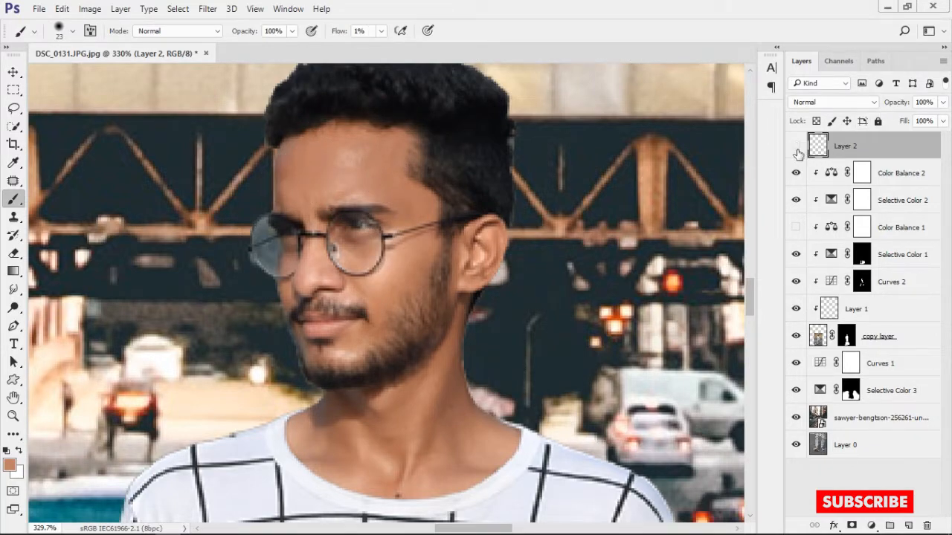
left_click(796, 148)
Step: Blend skin colour over the shaded side of the neck with a size 21 brush, and compare with the paint layer hidden
mouse_move(393, 320)
left_mouse_down()
mouse_move(399, 242)
mouse_move(379, 272)
left_mouse_up()
scroll(410, 329, "up", 3)
key("bracketleft")
key("bracketleft")
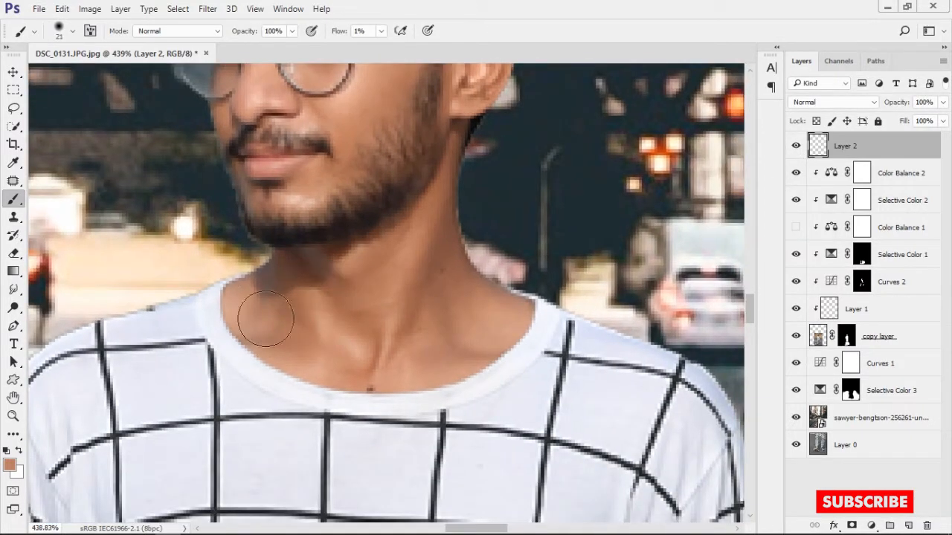
left_click(796, 147)
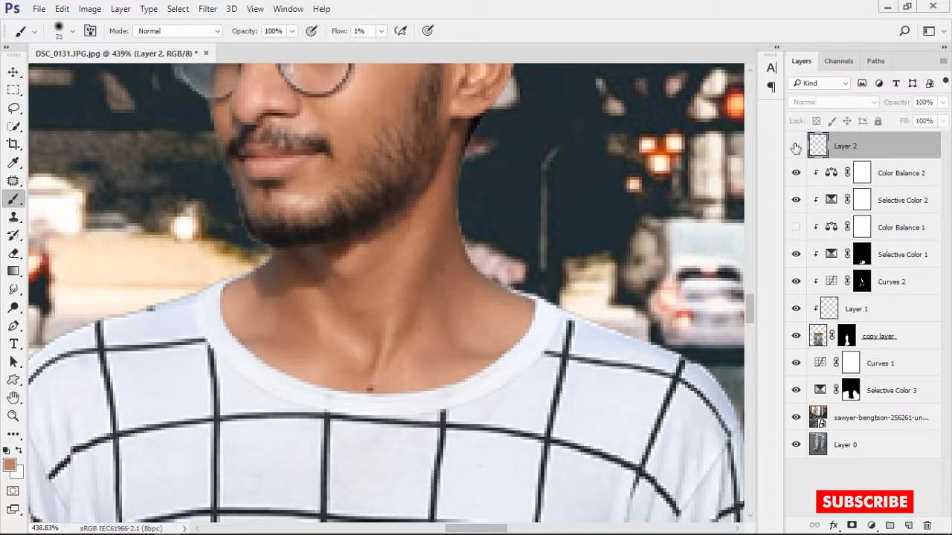
left_click(795, 146)
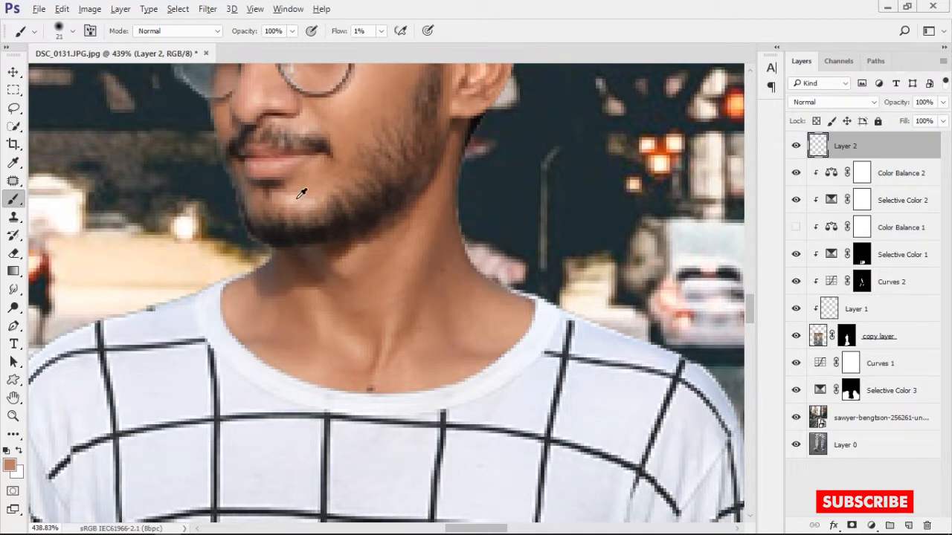
Step: Sample a lighter skin tone from the chin and paint it softly over the middle of the neck
left_click(301, 193, "alt")
right_click(388, 255, "alt")
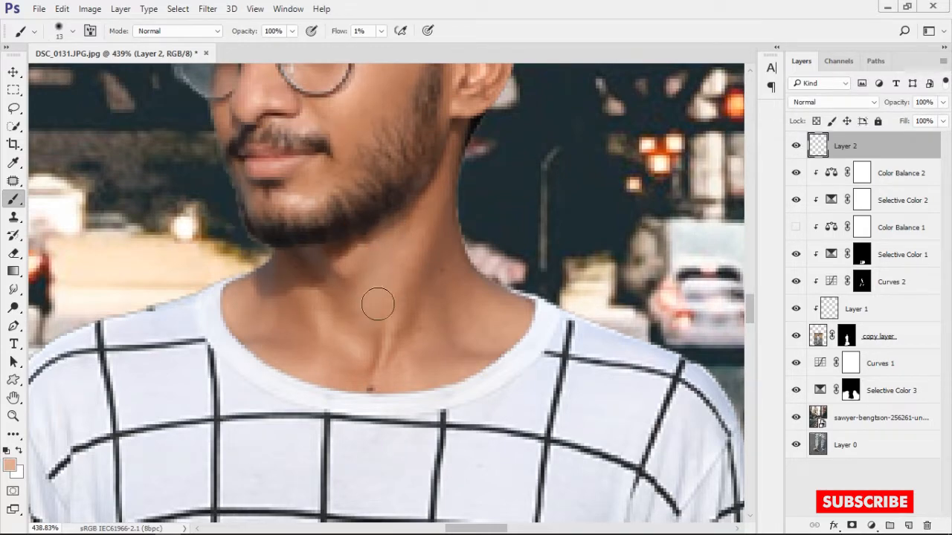
scroll(474, 316, "down", 10)
scroll(478, 318, "up", 9)
right_click(510, 311, "alt")
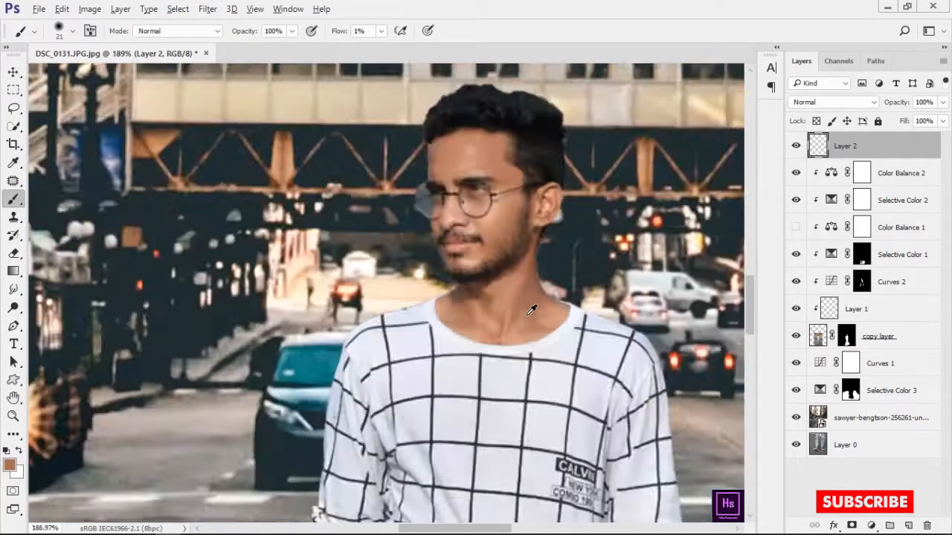
Step: Paint sampled light skin tone over the man's forearms and hands with a size 21 brush at 1% flow
scroll(513, 297, "down", 9)
scroll(508, 253, "up", 3)
scroll(416, 249, "up", 4)
scroll(395, 278, "down", 1)
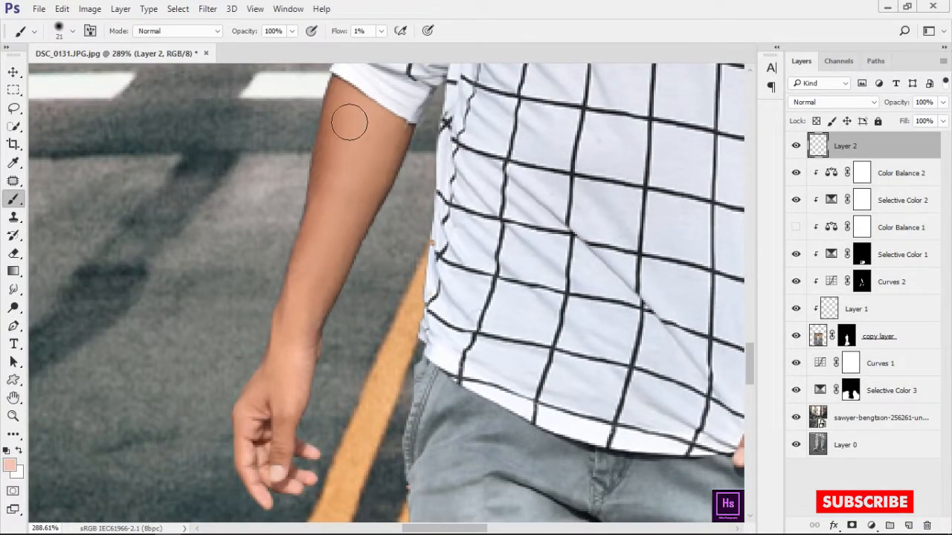
scroll(332, 319, "right", 5)
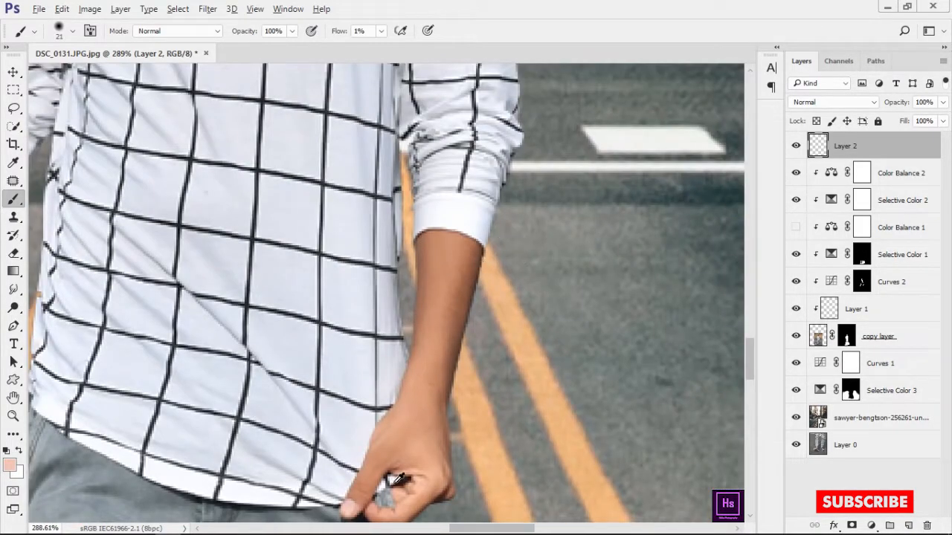
scroll(420, 405, "down", 5)
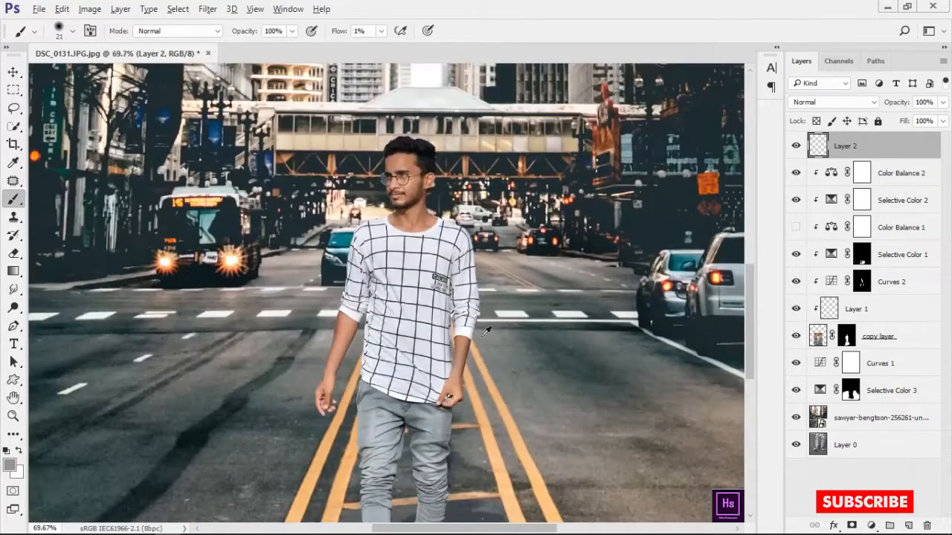
Step: Stamp all visible layers into a new merged layer on top, and check the man's face and shirt up close
scroll(451, 259, "up", 4)
scroll(451, 259, "up", 2)
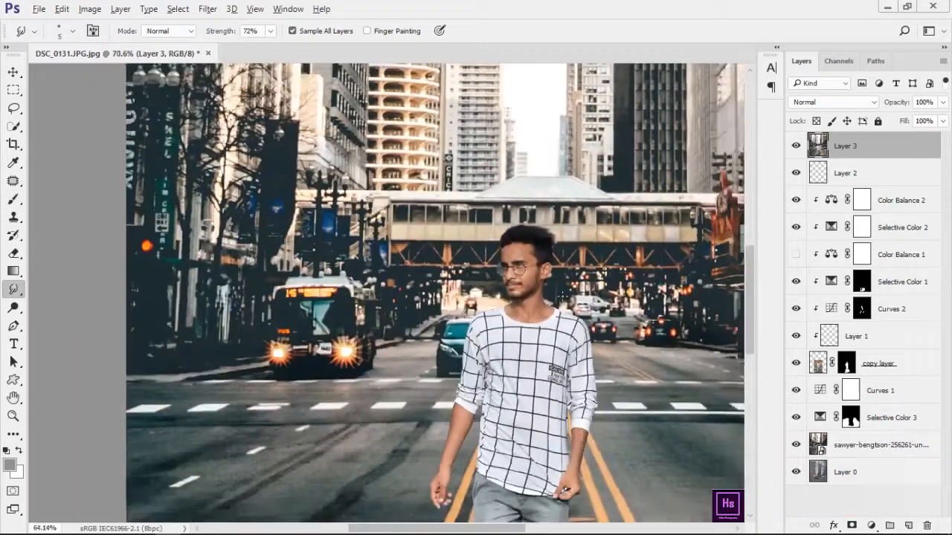
scroll(563, 296, "down", 2)
scroll(444, 282, "up", 8)
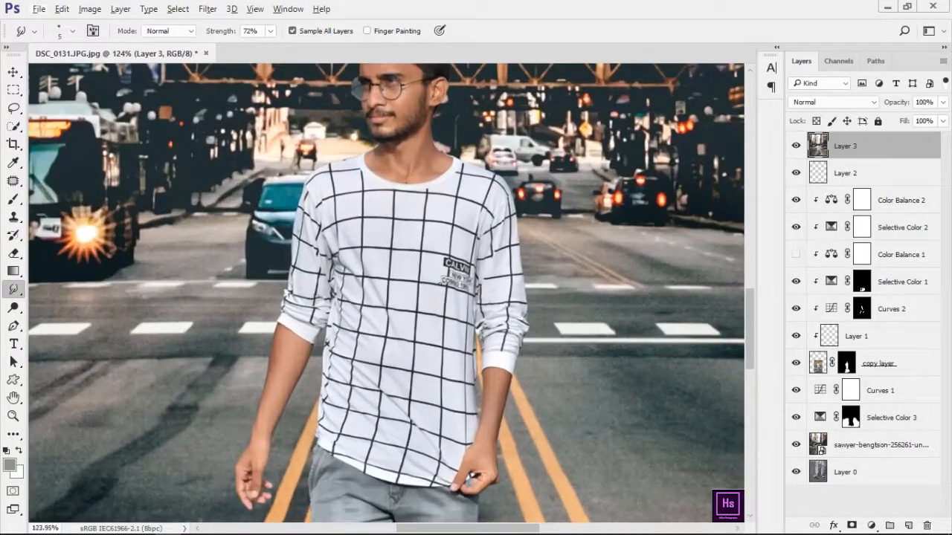
left_click_drag(441, 282, 437, 314)
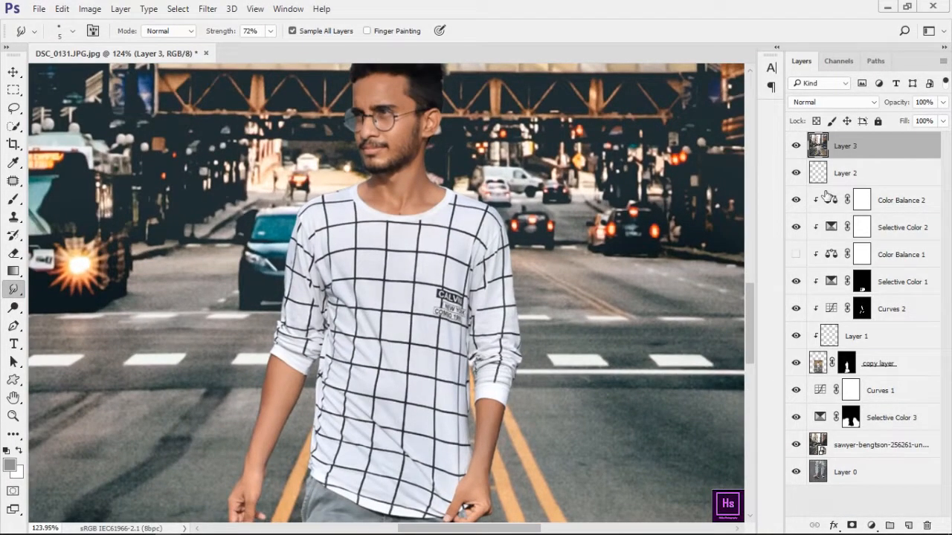
Step: Hide the merged layer and show the Color Balance 1 layer again
scroll(518, 239, "down", 6)
scroll(469, 235, "down", 1)
left_click(796, 146)
left_click(796, 254)
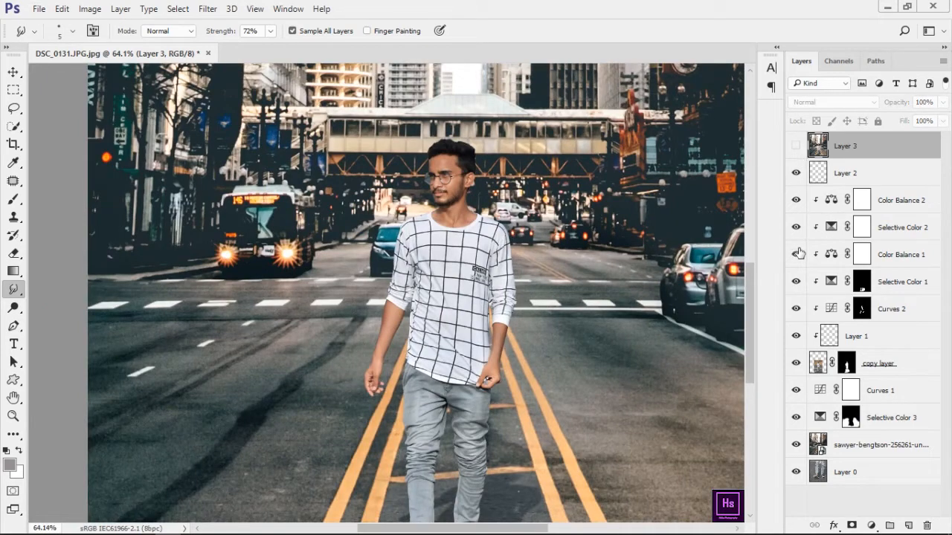
Step: Add a clipped Selective Color layer above Selective Color 1 that strongly lowers Black in the Whites
left_click(835, 288)
left_click(871, 526)
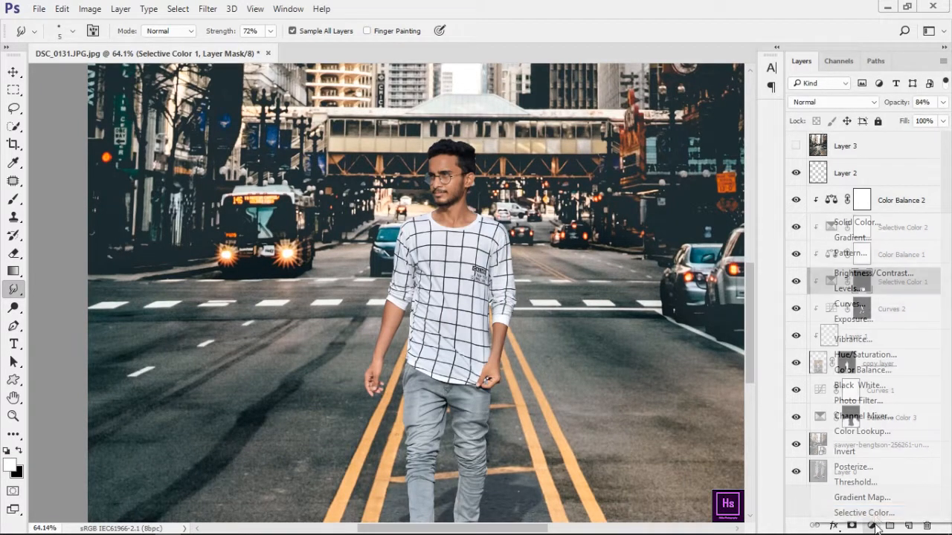
left_click(875, 515)
left_click_drag(533, 89, 712, 82)
left_click(695, 124)
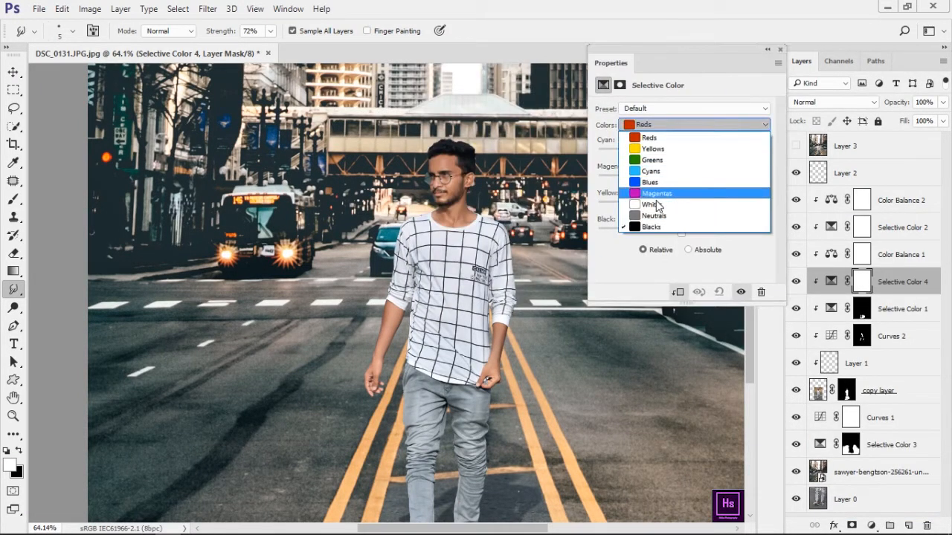
left_click(687, 202)
left_click_drag(681, 233, 608, 230)
left_click(768, 49)
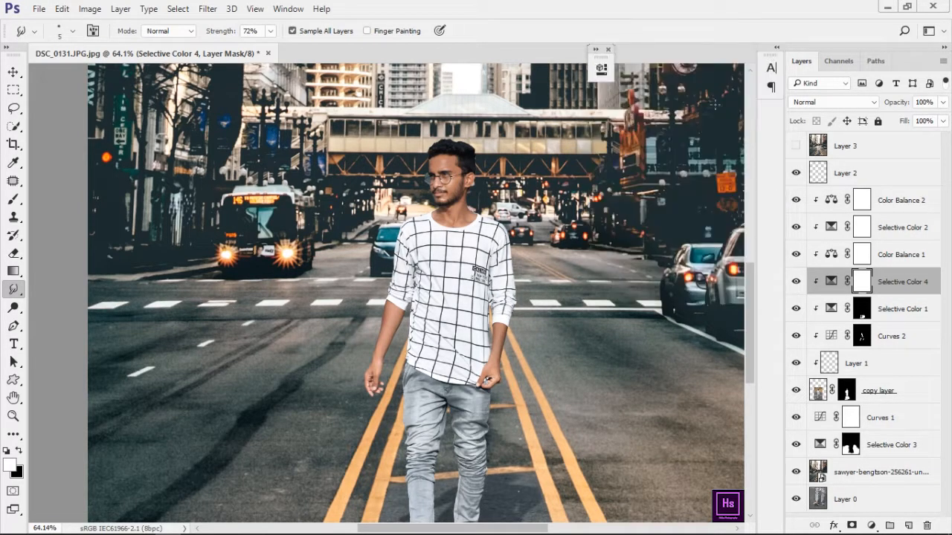
Step: Invert the Selective Color 4 mask and paint white over the man's shirt with a soft brush at 100% flow
key("ctrl+i")
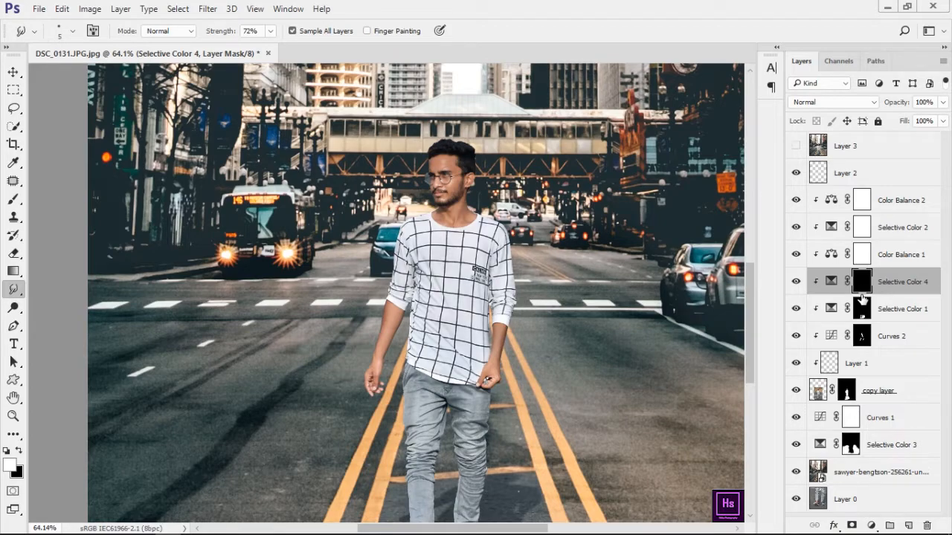
scroll(498, 298, "up", 5)
left_click(12, 197)
left_click_drag(334, 260, 349, 260)
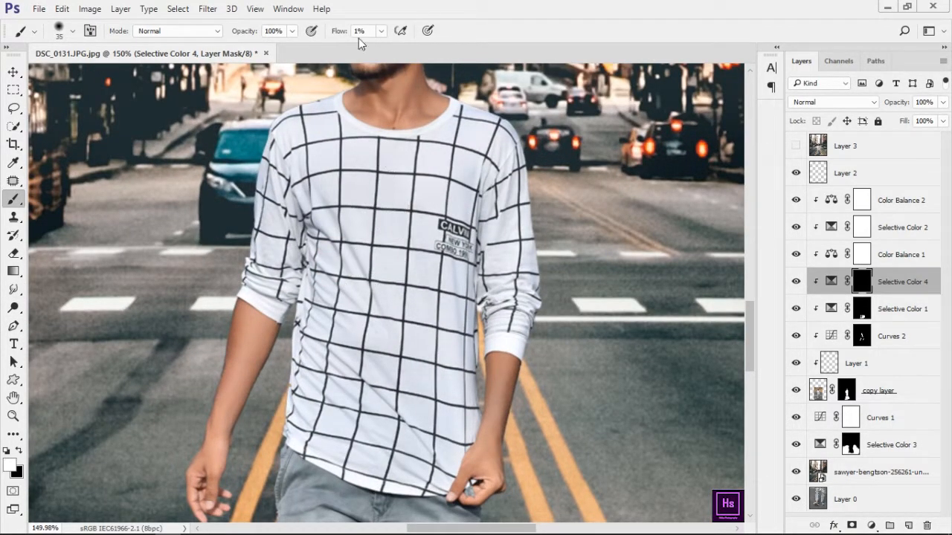
mouse_move(397, 176)
left_mouse_down()
mouse_move(375, 292)
mouse_move(367, 194)
mouse_move(322, 356)
mouse_move(323, 436)
mouse_move(395, 268)
mouse_move(408, 476)
mouse_move(442, 346)
mouse_move(441, 394)
mouse_move(470, 205)
mouse_move(503, 289)
mouse_move(515, 274)
mouse_move(514, 180)
mouse_move(498, 131)
mouse_move(386, 171)
mouse_move(365, 142)
mouse_move(316, 127)
mouse_move(271, 166)
mouse_move(251, 284)
mouse_move(384, 241)
left_mouse_up()
scroll(383, 241, "down", 5)
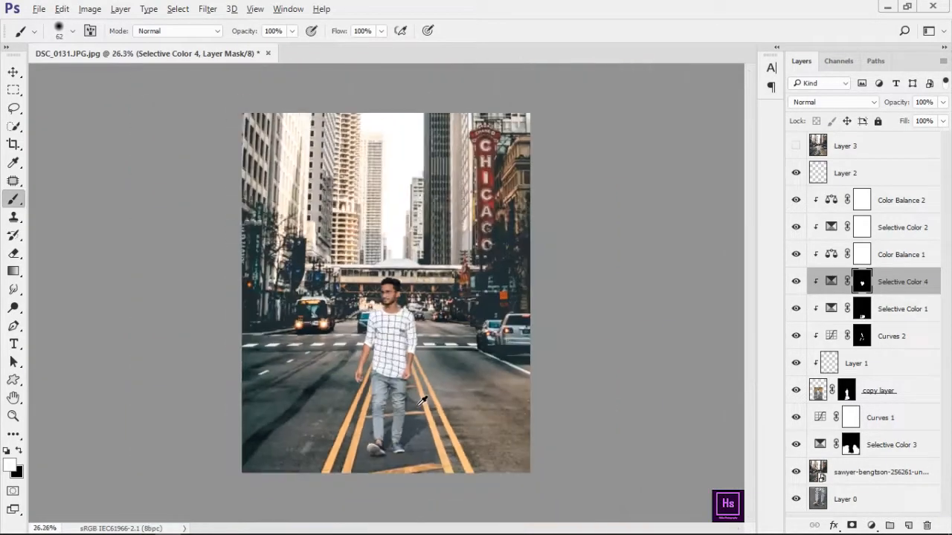
Step: Delete the hidden merged layer, Layer 3, from the top of the layer stack
scroll(392, 388, "up", 4)
scroll(392, 388, "up", 3)
scroll(408, 339, "down", 6)
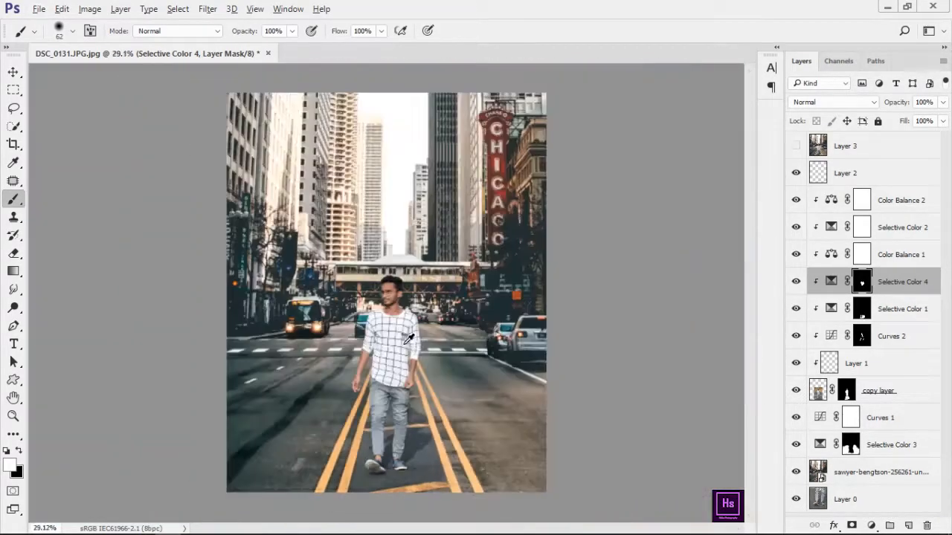
left_click_drag(814, 148, 926, 525)
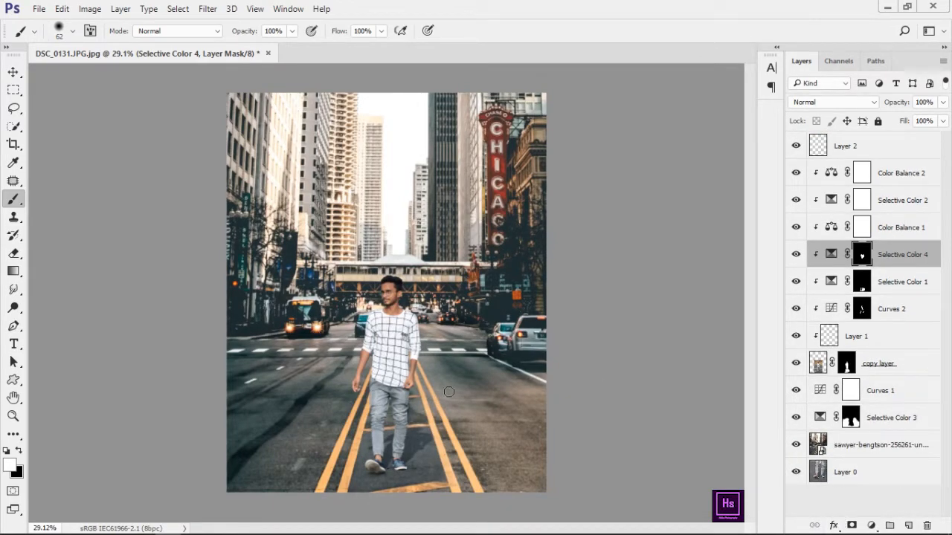
Step: Duplicate the man's cut-out layer, copy layer, with its mask and hide the original
scroll(370, 318, "up", 10)
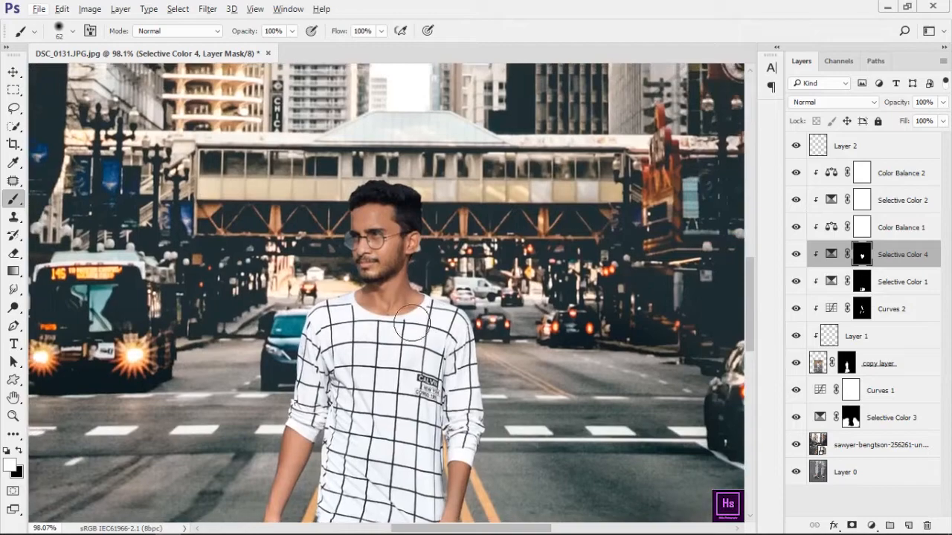
scroll(395, 268, "up", 2)
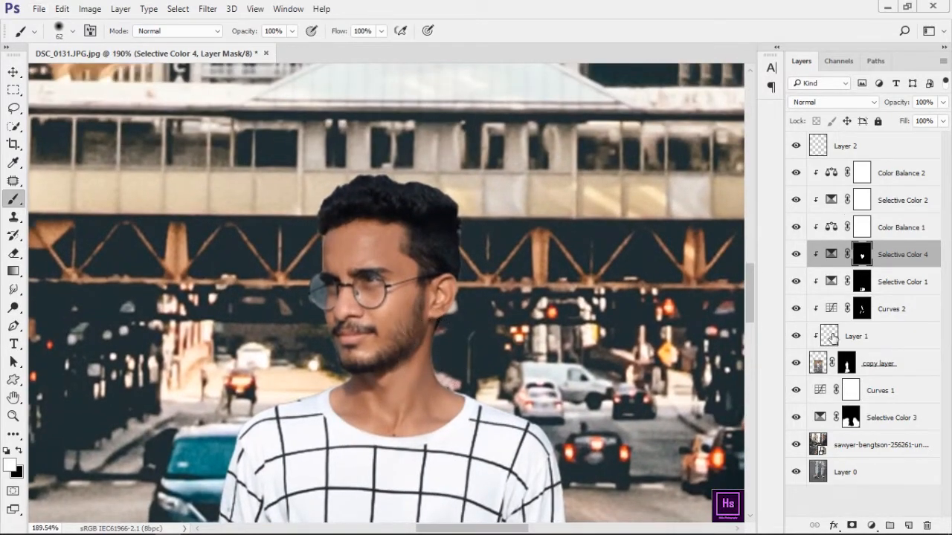
left_click(820, 370)
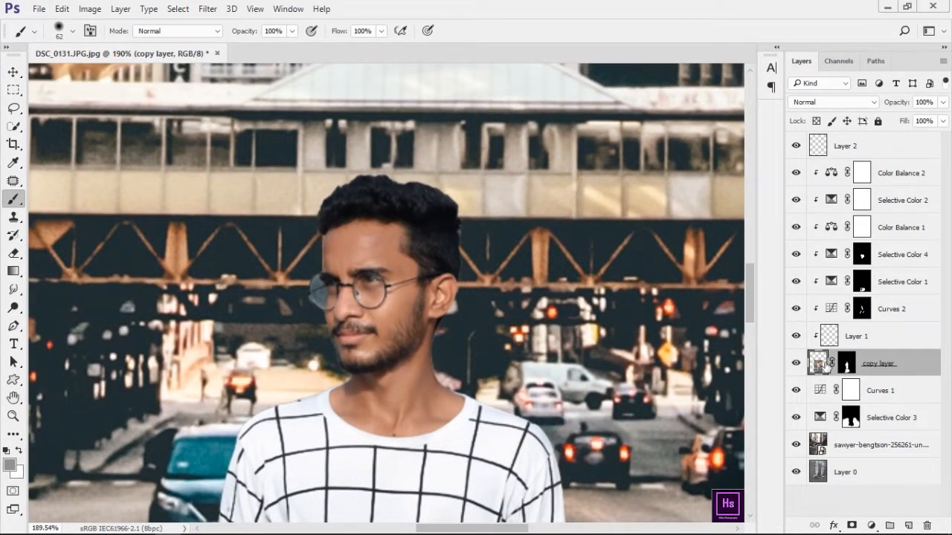
key("ctrl+j")
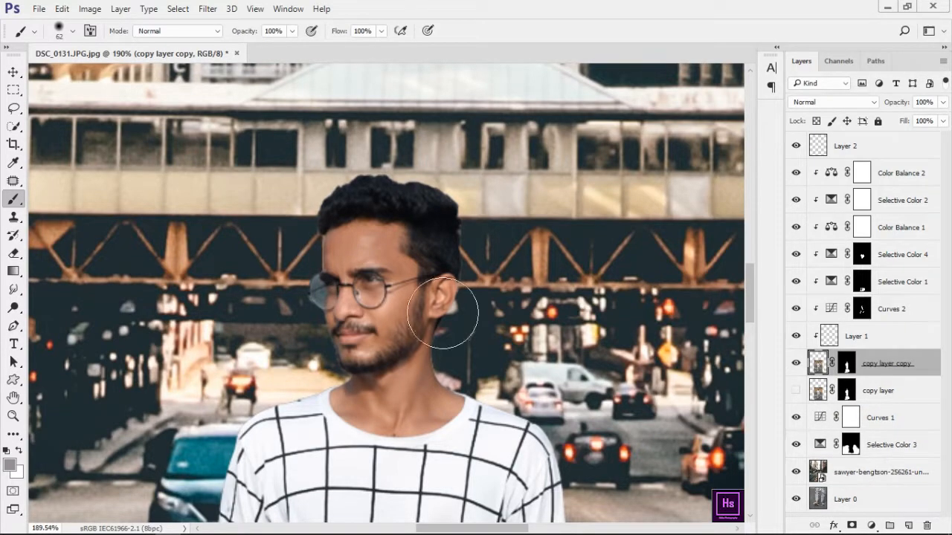
Step: Try smudging the man's hair on the duplicate with the Smudge tool at 72% strength
left_click(13, 288)
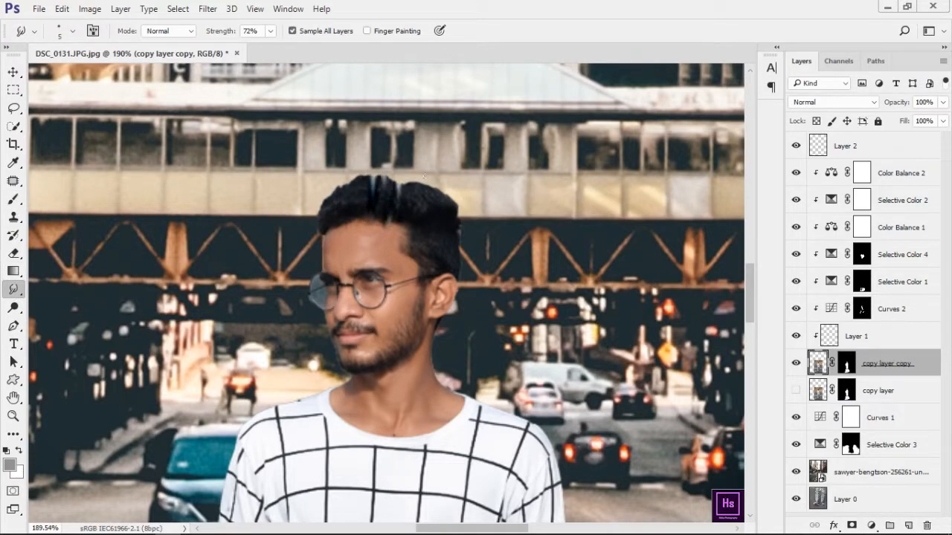
key("ctrl+z")
Step: Group the layers from Color Balance 2 down to the duplicated man layer and name the group model
scroll(566, 263, "down", 5)
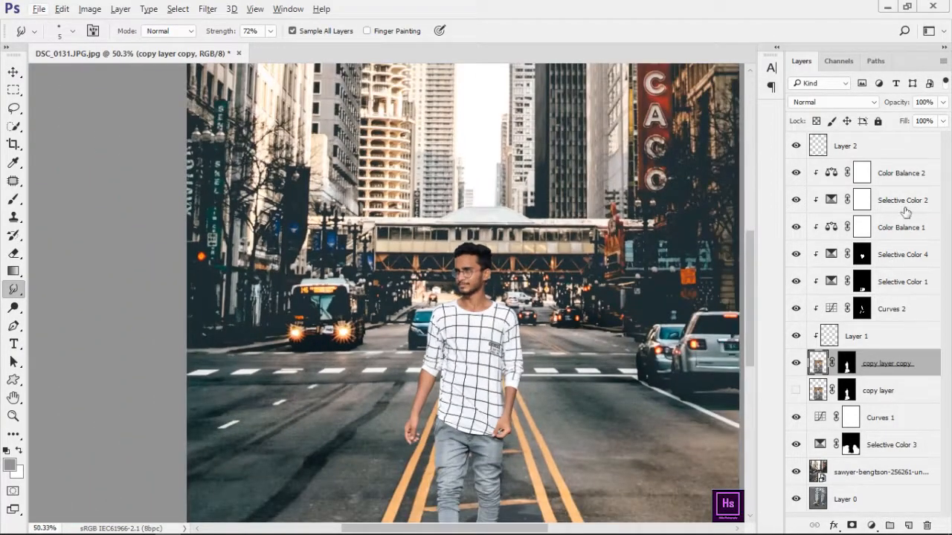
left_click(905, 177)
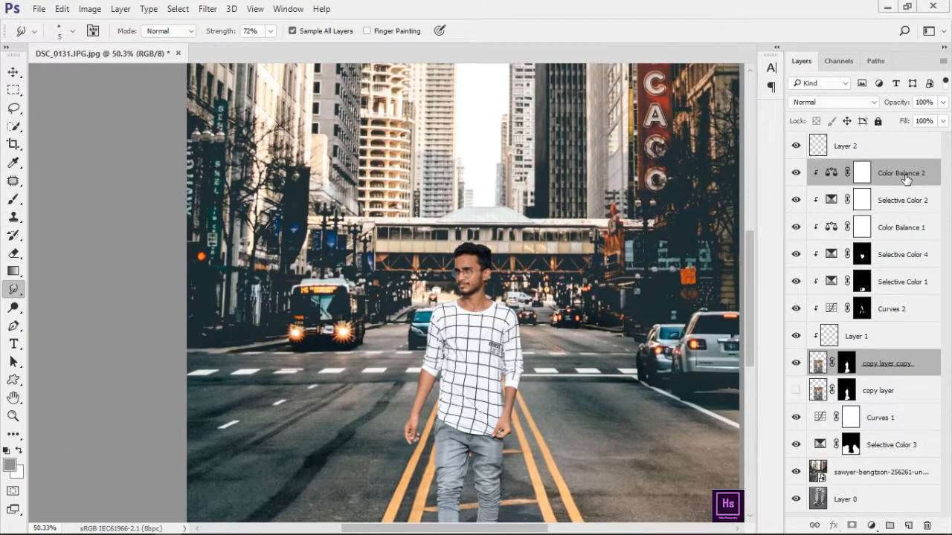
left_click(903, 337, "shift")
key("ctrl+g")
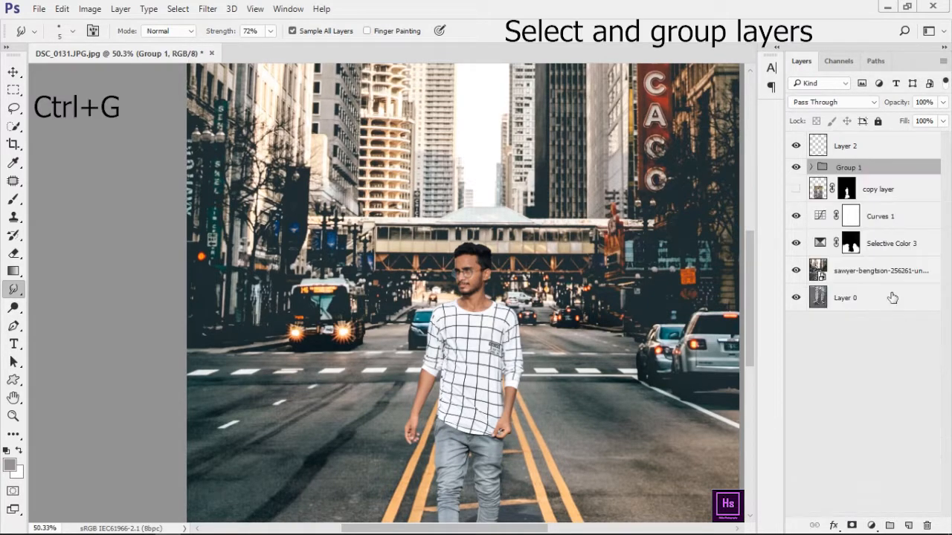
double_click(844, 168)
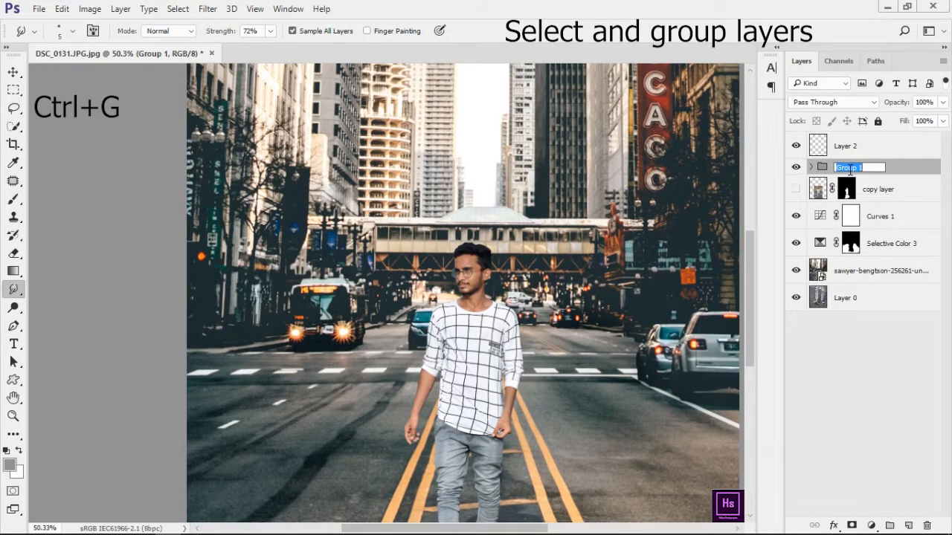
key("Return")
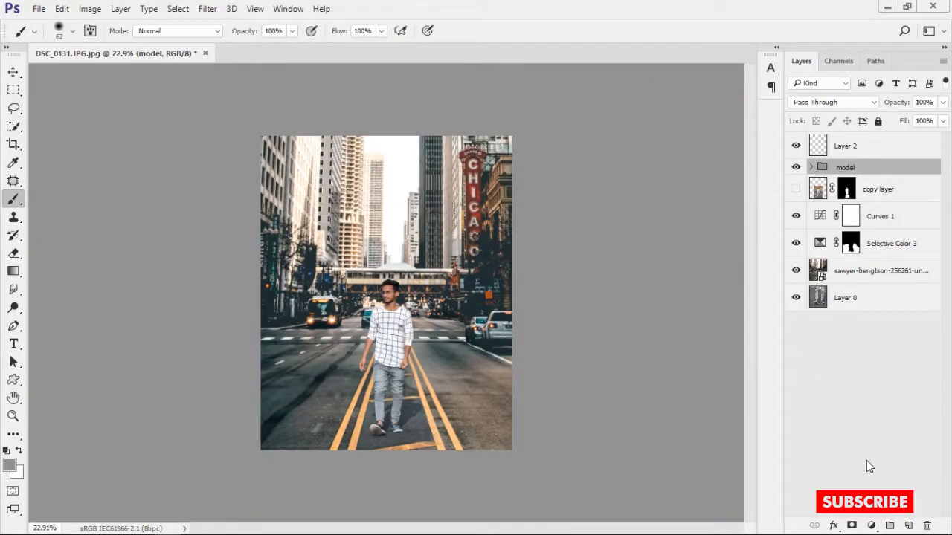
Step: Add a new layer beneath the model group and stamp pink smoke behind the man over the street's left side with a 1476 px smoke brush
left_click(908, 527)
left_click_drag(878, 169, 879, 217)
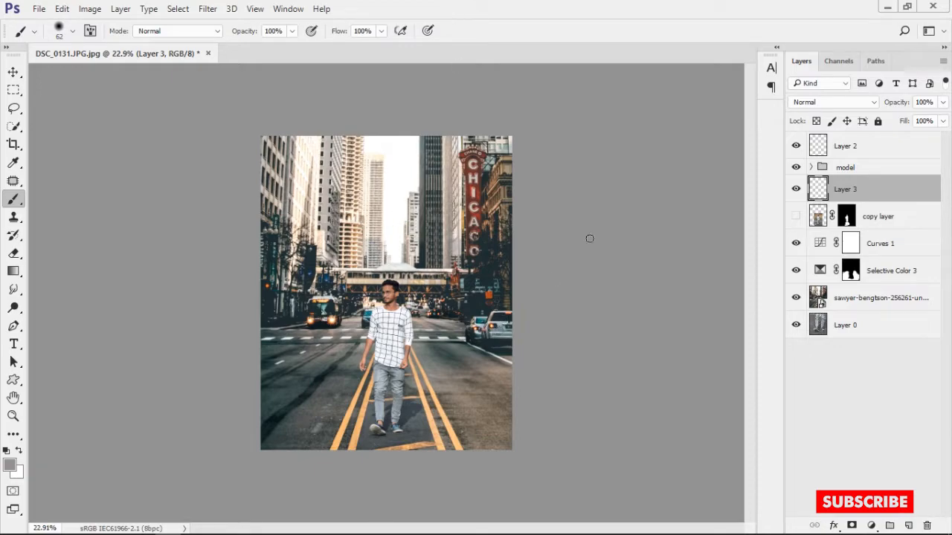
right_click(402, 196)
left_click_drag(706, 294, 707, 336)
scroll(657, 400, "down", 2)
scroll(658, 401, "down", 6)
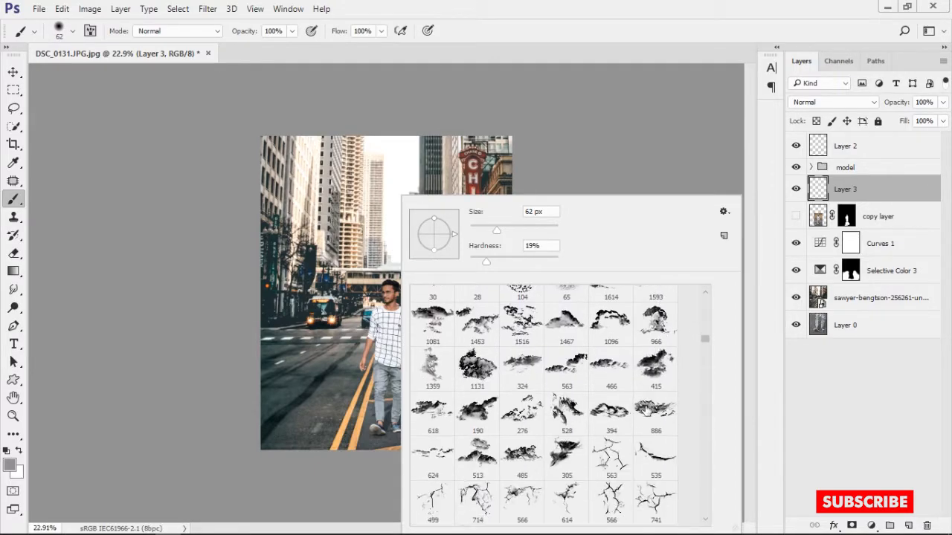
scroll(612, 400, "down", 2)
scroll(611, 399, "up", 7)
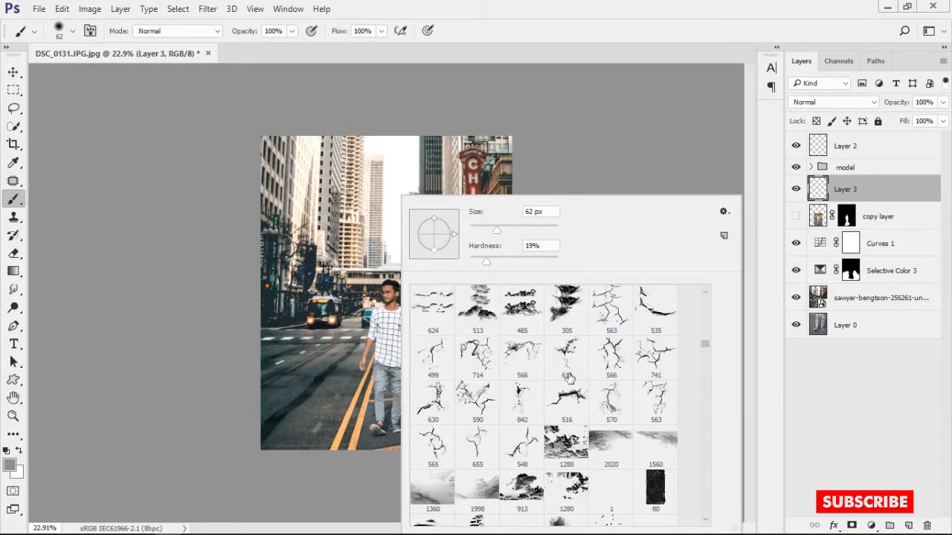
left_click_drag(707, 343, 708, 314)
scroll(638, 374, "down", 2)
scroll(637, 378, "down", 5)
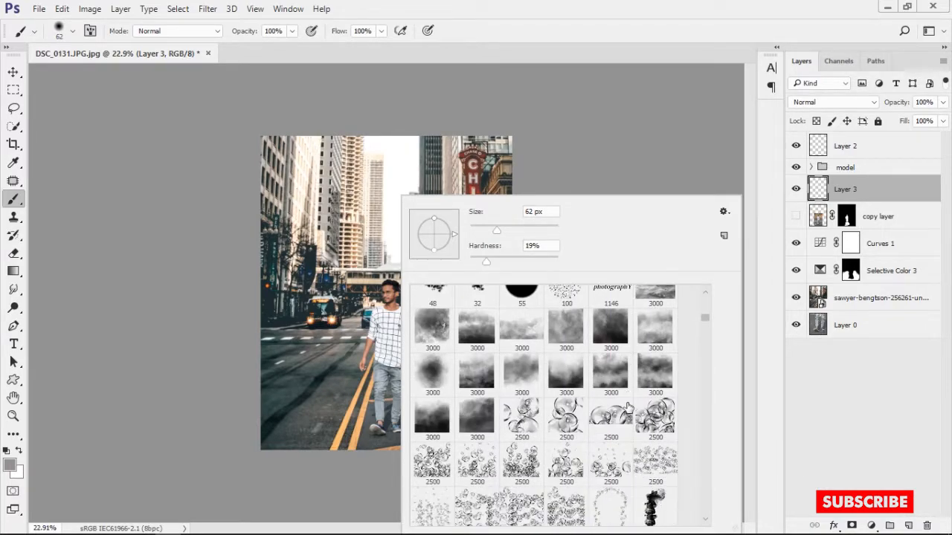
scroll(644, 455, "down", 5)
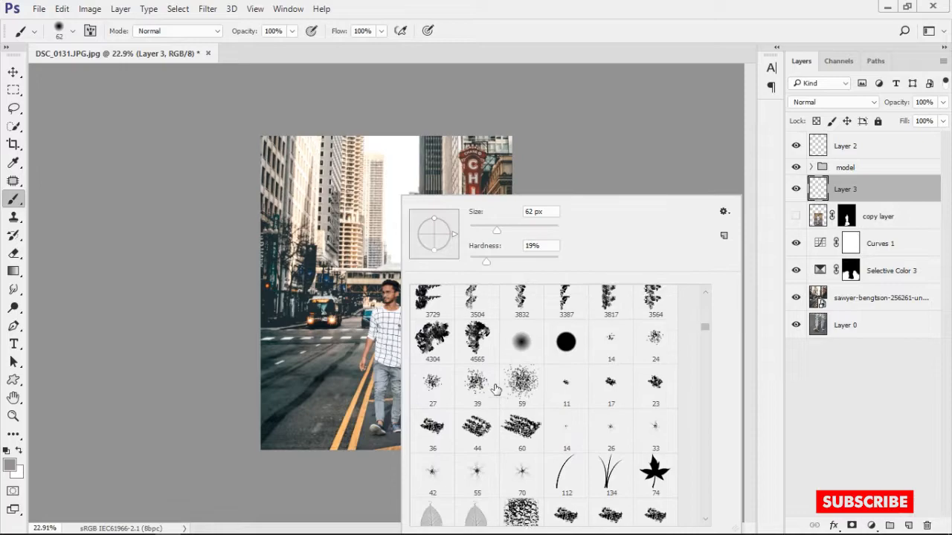
scroll(487, 384, "up", 1)
left_click(521, 317)
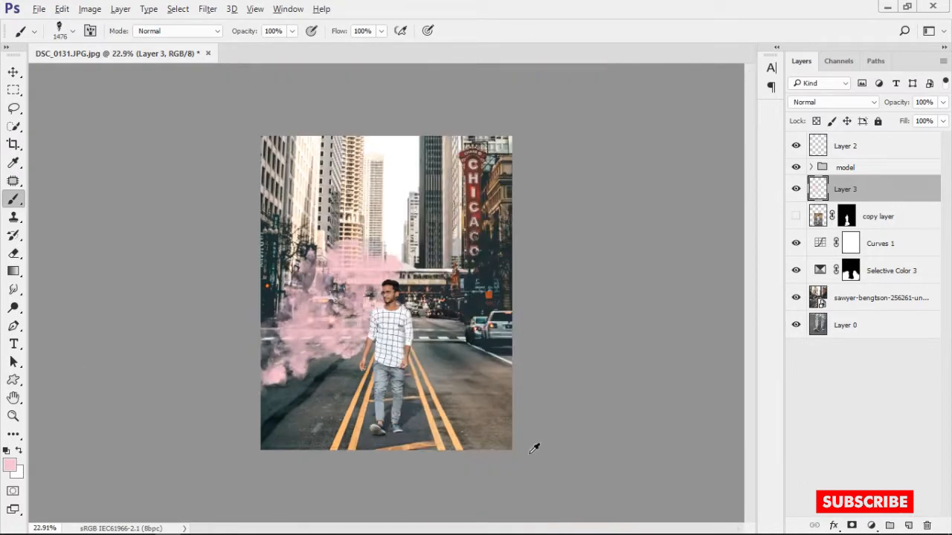
Step: Try stamping more pink smoke over the street around the man
scroll(290, 394, "up", 2)
left_click_drag(457, 365, 437, 362)
left_click(275, 357)
key("ctrl+z")
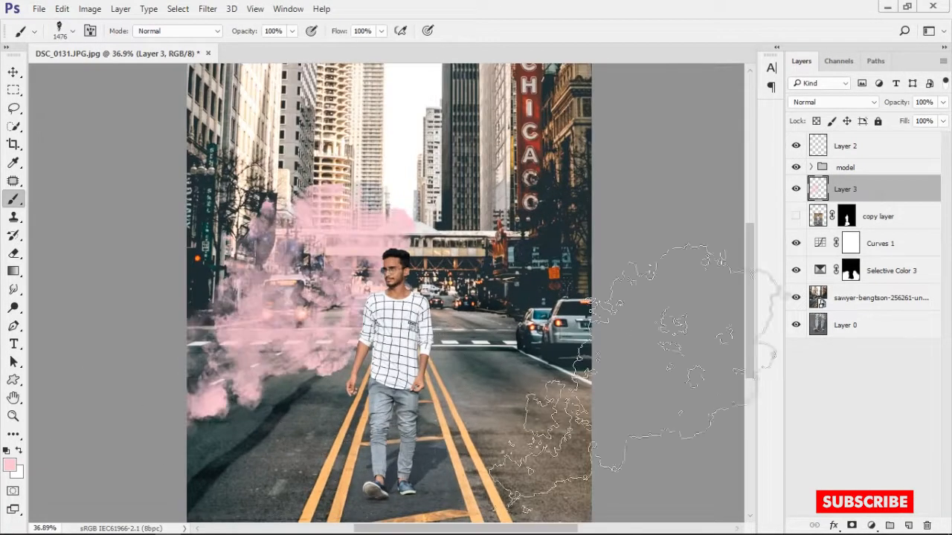
Step: Add a new layer above the pink smoke and choose the 3387 px smoke brush
left_click(908, 526)
right_click(366, 305)
left_click(519, 324)
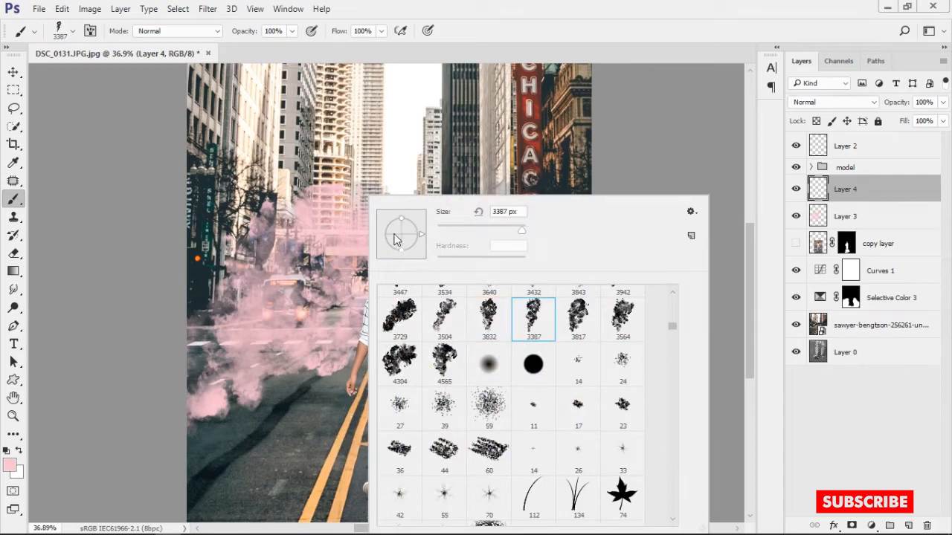
left_click(521, 6)
right_click(520, 299, "alt")
Step: Set the foreground colour to light blue and stamp smoke at 1918 px behind the man over the street's right side
left_click(10, 466)
left_click(704, 263)
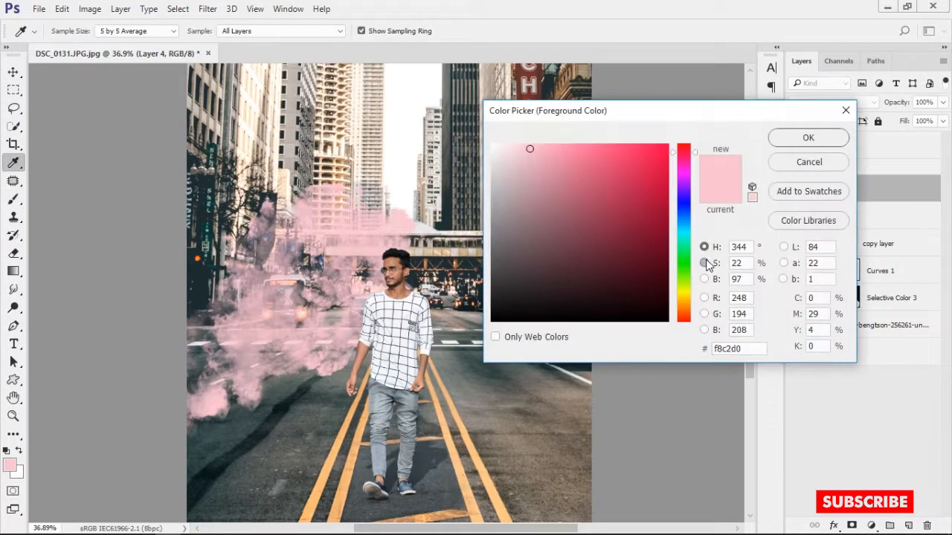
left_click_drag(658, 151, 656, 176)
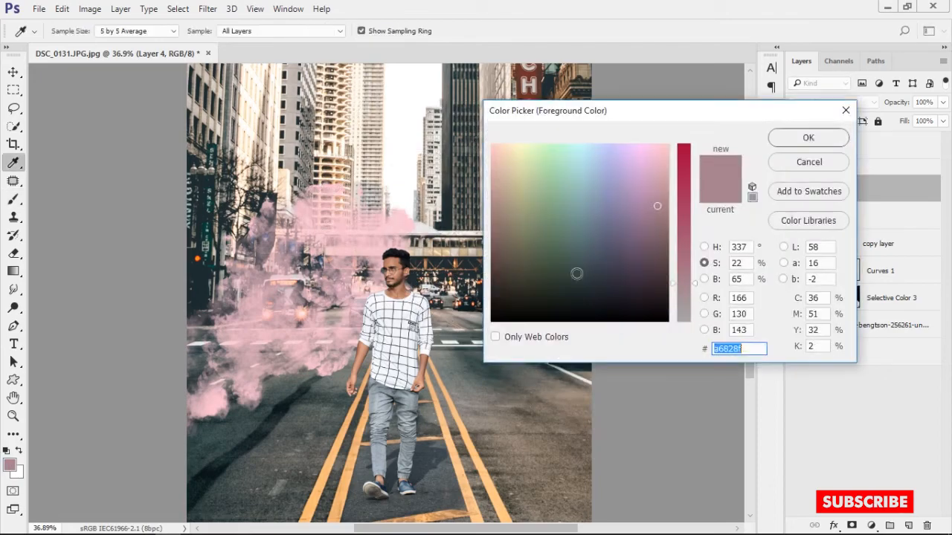
left_click(703, 247)
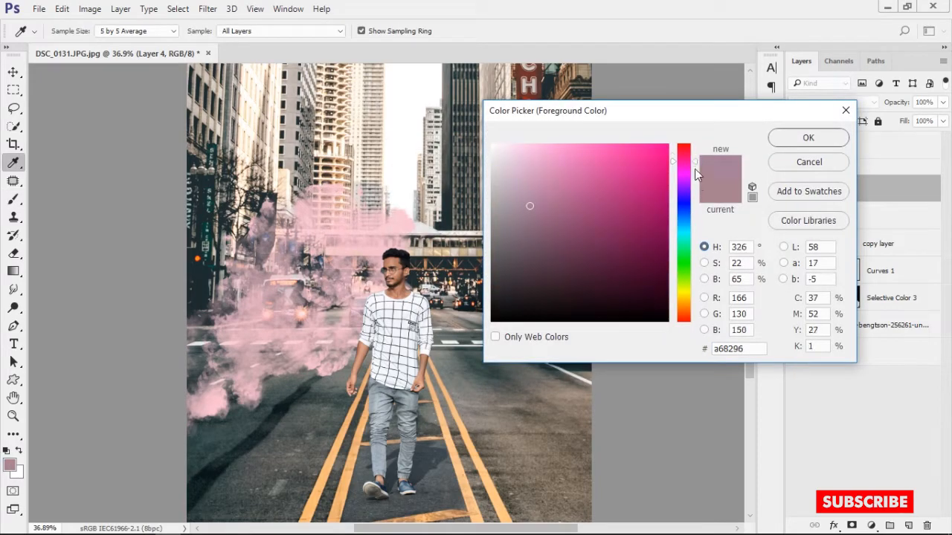
left_click_drag(695, 173, 695, 195)
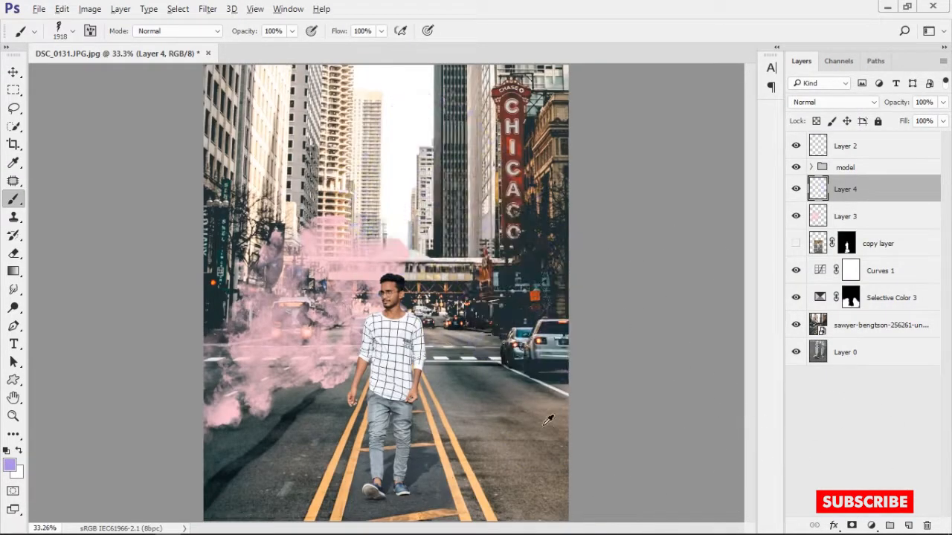
scroll(654, 357, "up", 3)
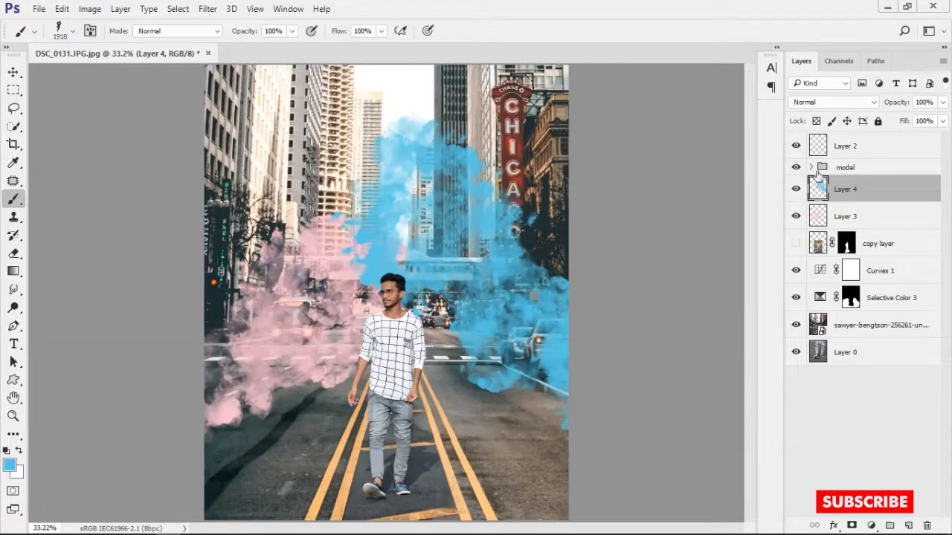
left_click(796, 167)
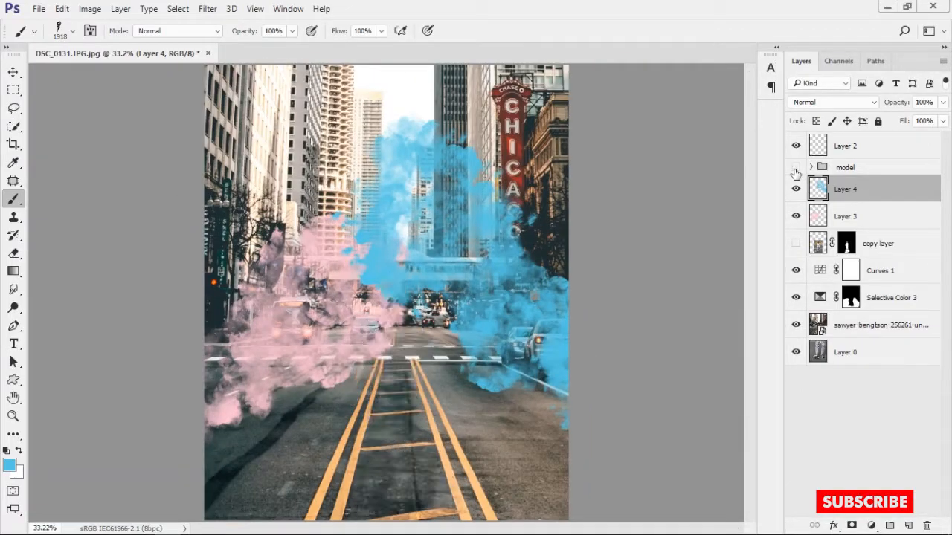
left_click(795, 167)
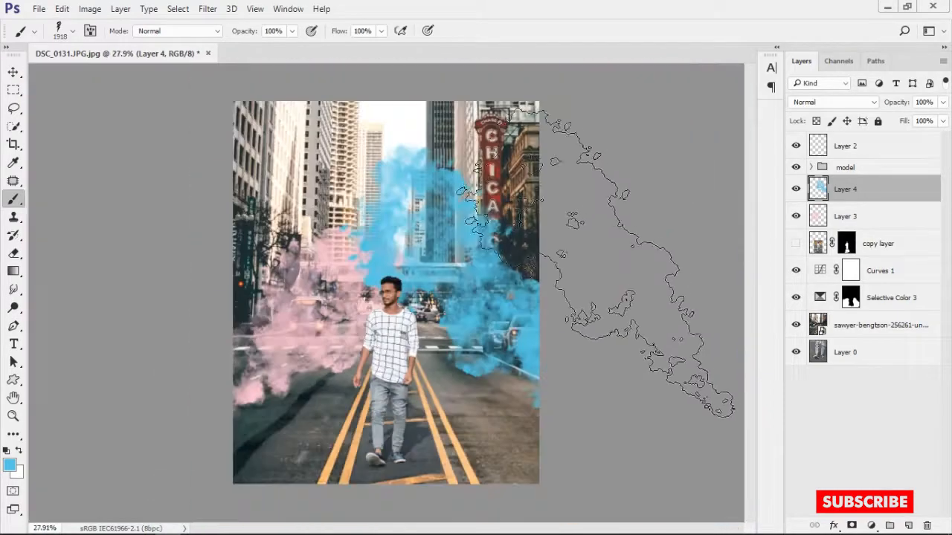
Step: Add a Selective Color layer clipped to the model group and slightly raise Black in the Blacks
left_click(826, 244)
left_click(819, 169)
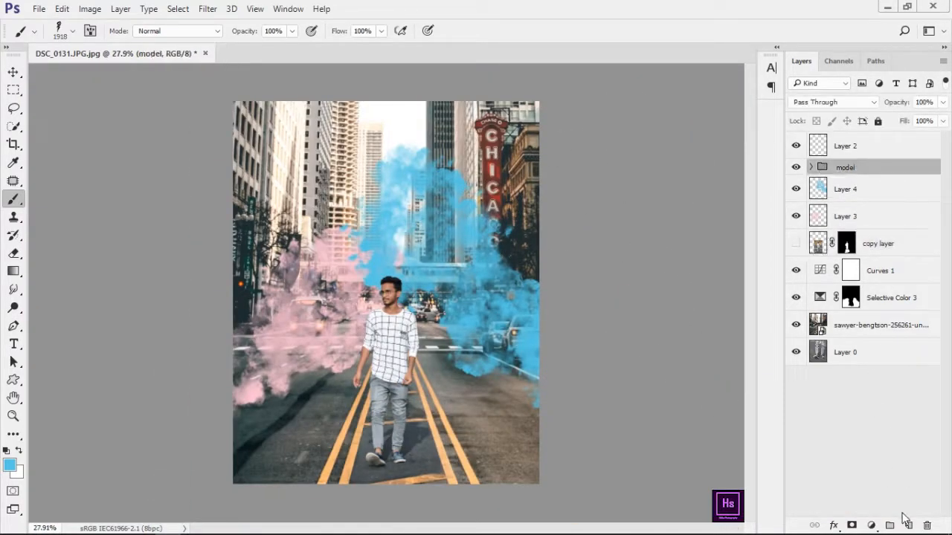
left_click(871, 525)
left_click(856, 512)
left_click(633, 115)
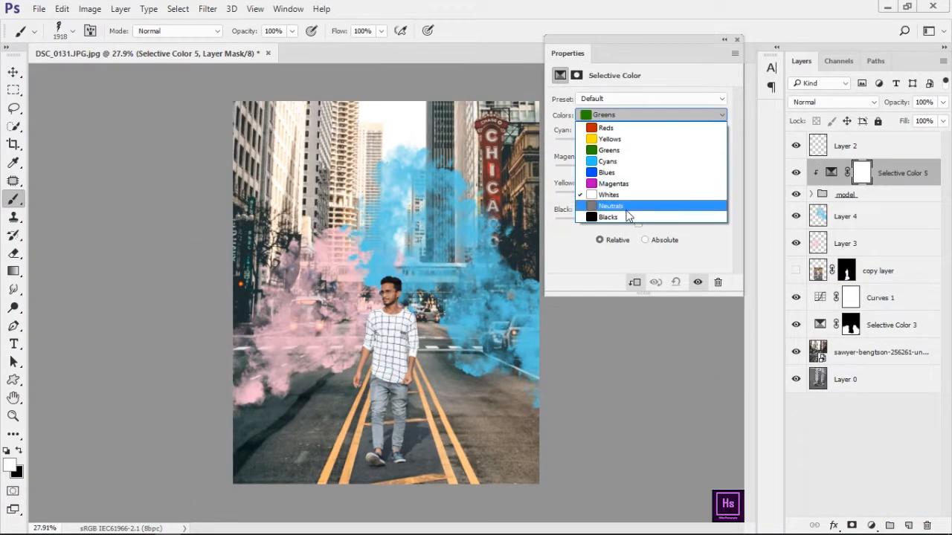
left_click(627, 208)
left_click(627, 117)
left_click(627, 215)
mouse_move(637, 221)
left_mouse_down()
mouse_move(693, 223)
mouse_move(641, 230)
left_mouse_up()
left_click(724, 40)
Step: Compare the man up close with and without the Selective Color 5 adjustment
scroll(407, 406, "up", 5)
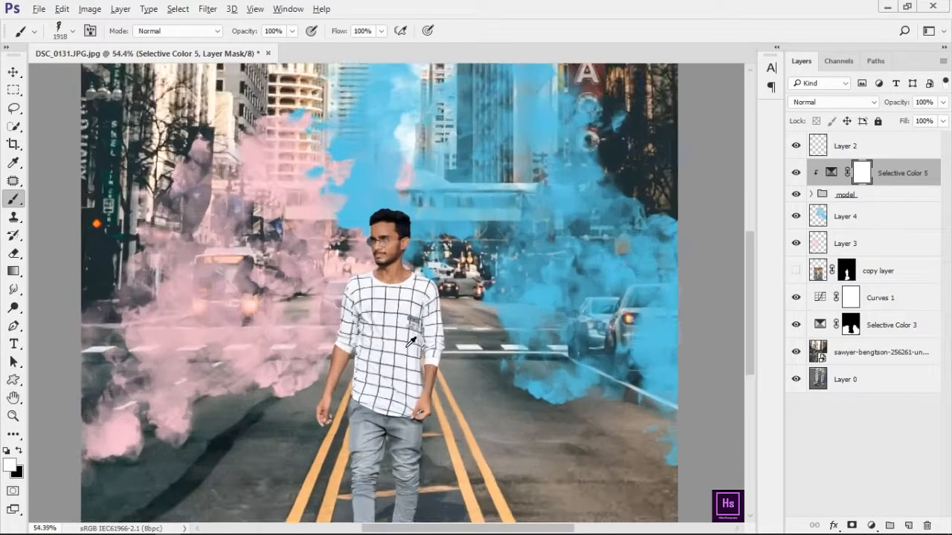
left_click(797, 173)
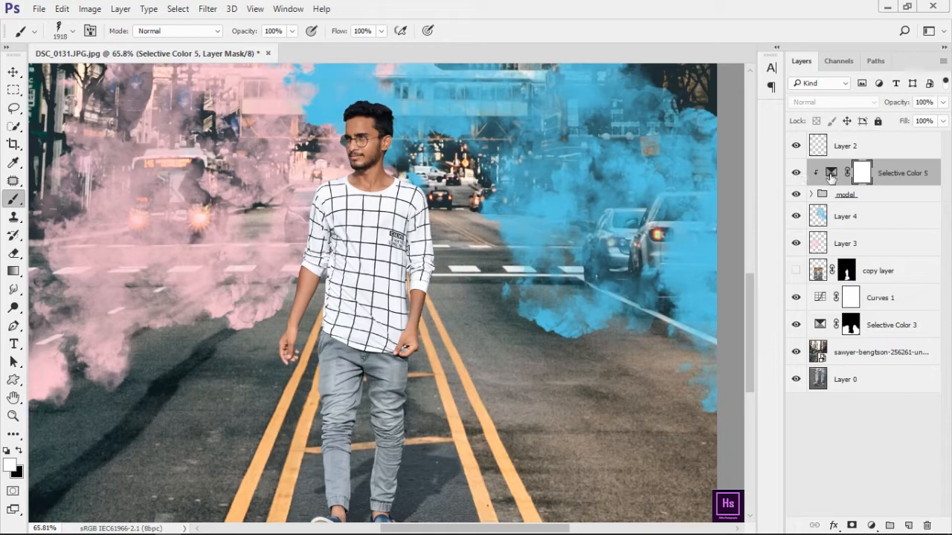
double_click(830, 174)
left_click(518, 53)
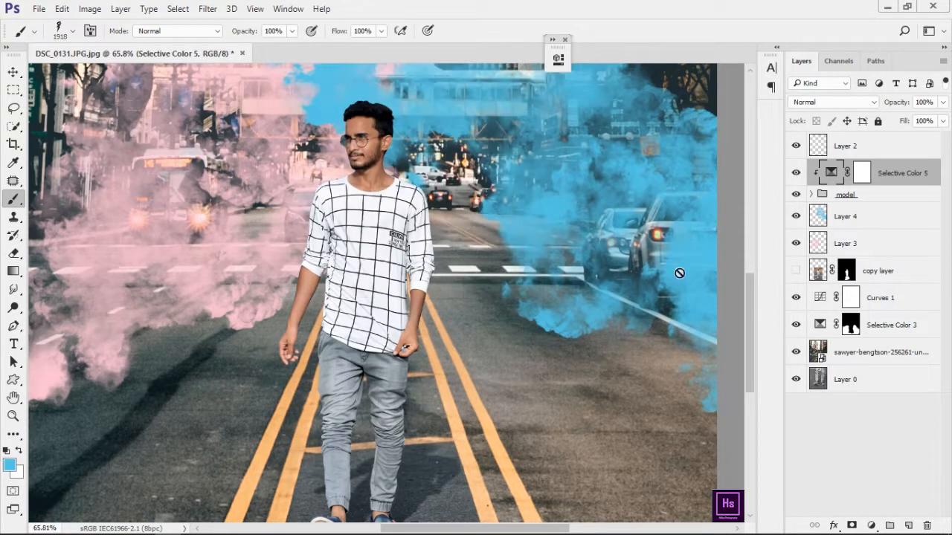
left_click(795, 172)
left_click(795, 173)
left_click(796, 172)
left_click(796, 172)
Step: Invert the Selective Color 5 mask to black and choose a soft round brush
left_click(861, 173)
key("ctrl+i")
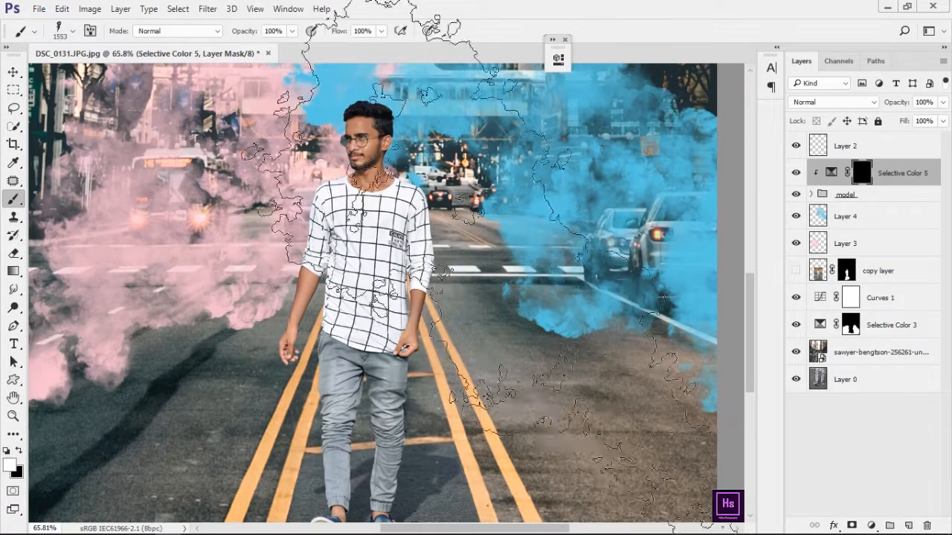
right_click(449, 195)
left_click_drag(751, 325, 751, 289)
double_click(491, 340)
Step: Paint white on the Selective Color 5 mask over the man's hair with a soft round brush of about 40 px
mouse_move(382, 213)
left_mouse_down()
mouse_move(319, 212)
mouse_move(377, 389)
mouse_move(376, 442)
left_mouse_up()
scroll(379, 202, "up", 5)
left_click_drag(379, 258, 89, 257)
scroll(302, 223, "up", 6)
left_click_drag(413, 195, 241, 355)
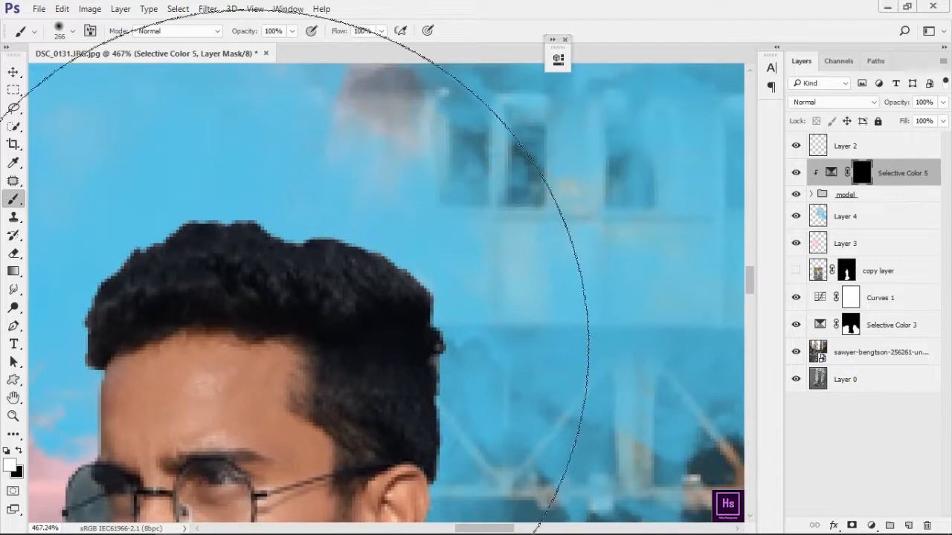
left_click_drag(325, 319, 410, 265)
key("[")
key("[")
key("[")
key("[")
mouse_move(262, 282)
left_mouse_down()
mouse_move(286, 224)
mouse_move(382, 231)
mouse_move(459, 350)
mouse_move(518, 352)
left_mouse_up()
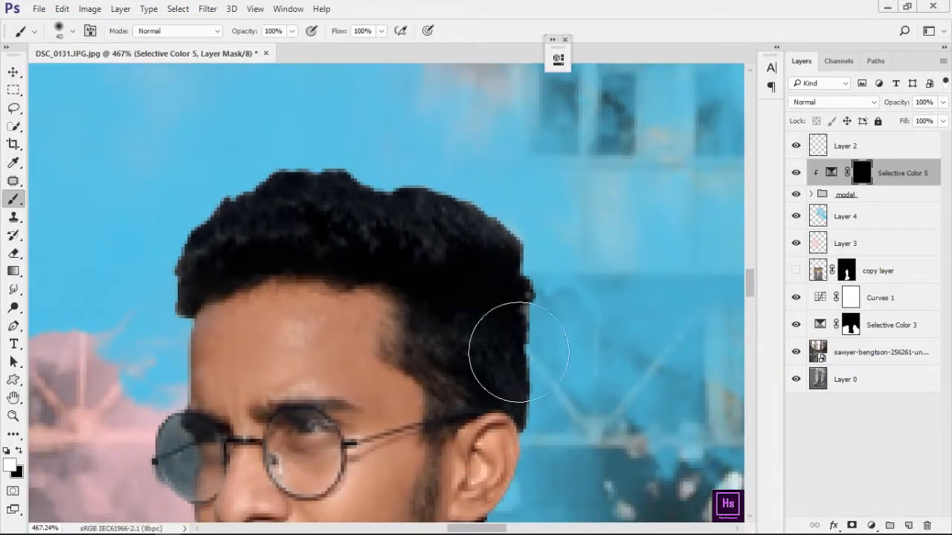
left_click_drag(467, 487, 527, 309)
scroll(378, 442, "down", 5)
Step: Reveal Selective Color 5 on further dark details of the man, down to the jeans' crotch, using a small soft white mask brush
mouse_move(344, 410)
left_mouse_down()
mouse_move(316, 404)
mouse_move(342, 398)
left_mouse_up()
scroll(323, 398, "up", 6)
scroll(349, 394, "down", 2)
scroll(380, 396, "down", 2)
scroll(380, 395, "up", 2)
left_click_drag(416, 405, 341, 203)
scroll(342, 205, "down", 6)
left_click_drag(327, 487, 310, 189)
scroll(308, 190, "up", 3)
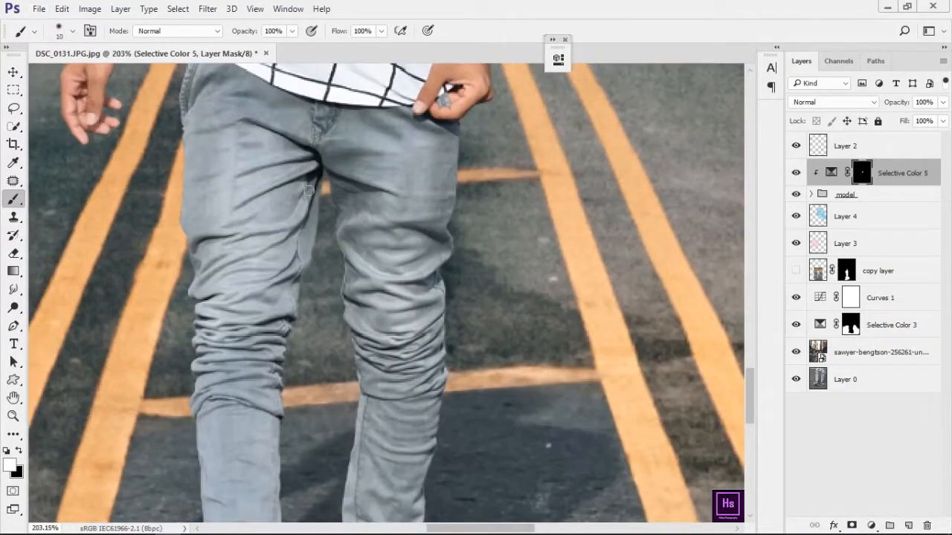
left_click_drag(319, 154, 330, 159)
scroll(357, 277, "down", 6)
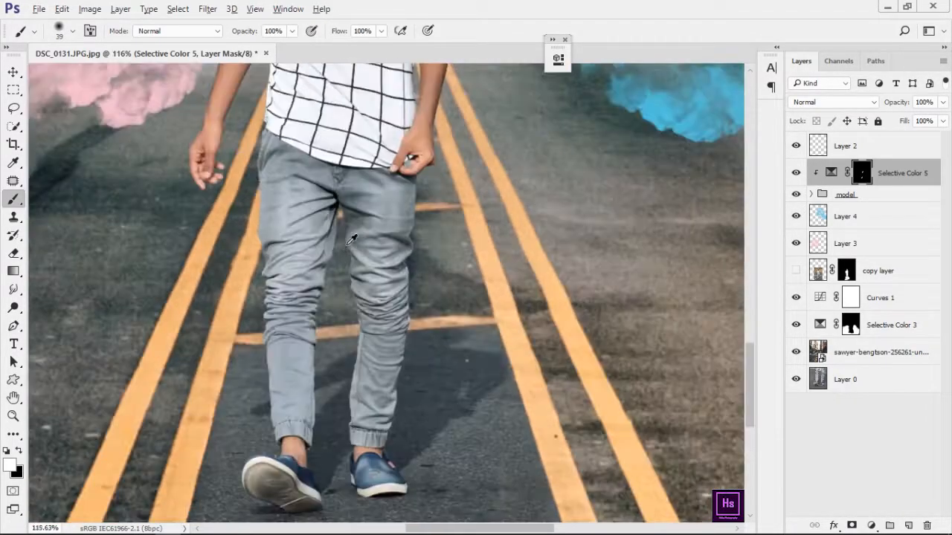
scroll(566, 126, "down", 4)
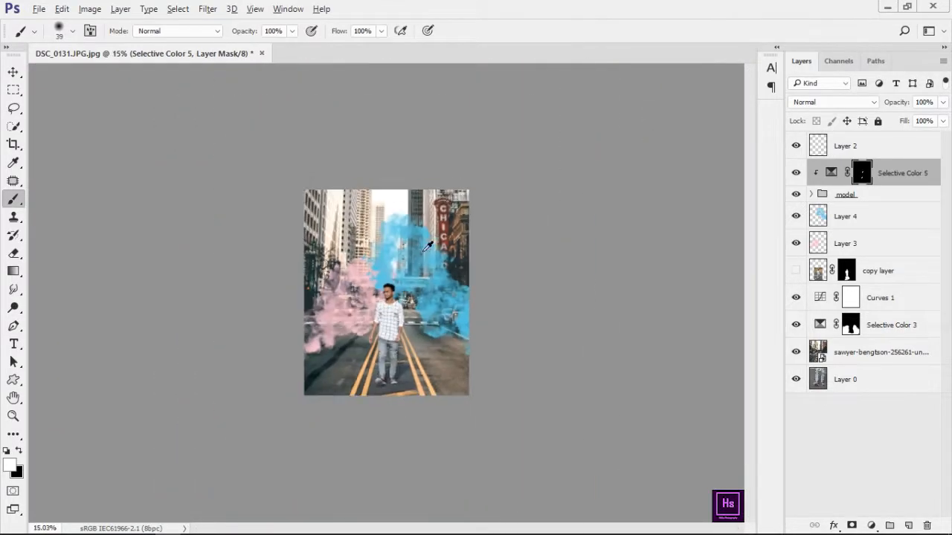
scroll(461, 248, "up", 4)
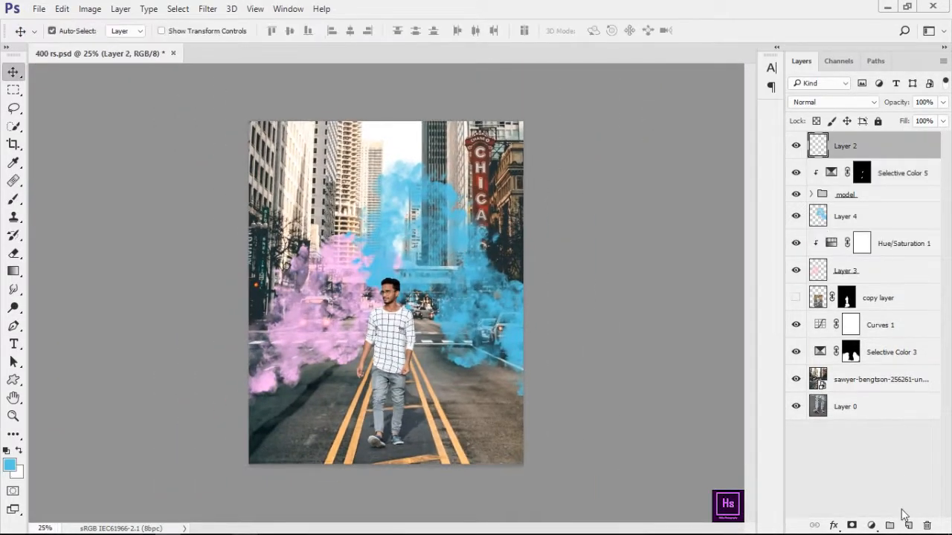
Step: Add a Color Lookup adjustment layer above Layer 2 and try successive 3DLUT looks such as Bleach Bypass.look
left_click(871, 525)
left_click(849, 429)
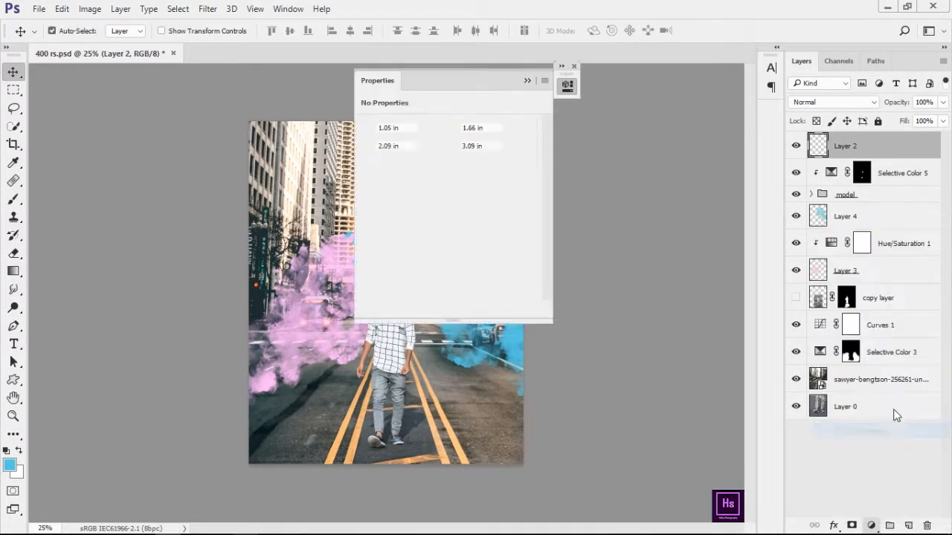
left_click(680, 121)
left_click(706, 161)
key("Down")
key("Down")
key("Down")
key("Down")
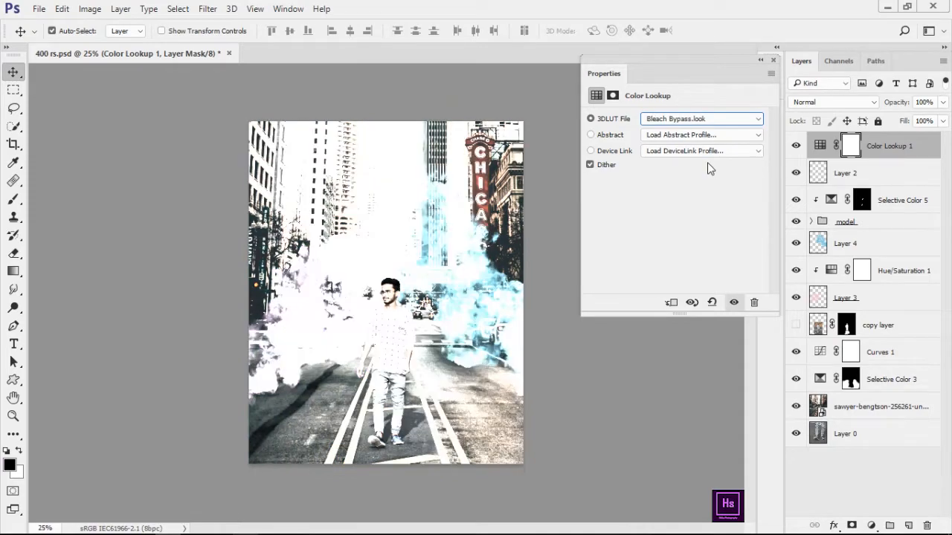
key("Down")
key("Down")
key("Down")
key("Down")
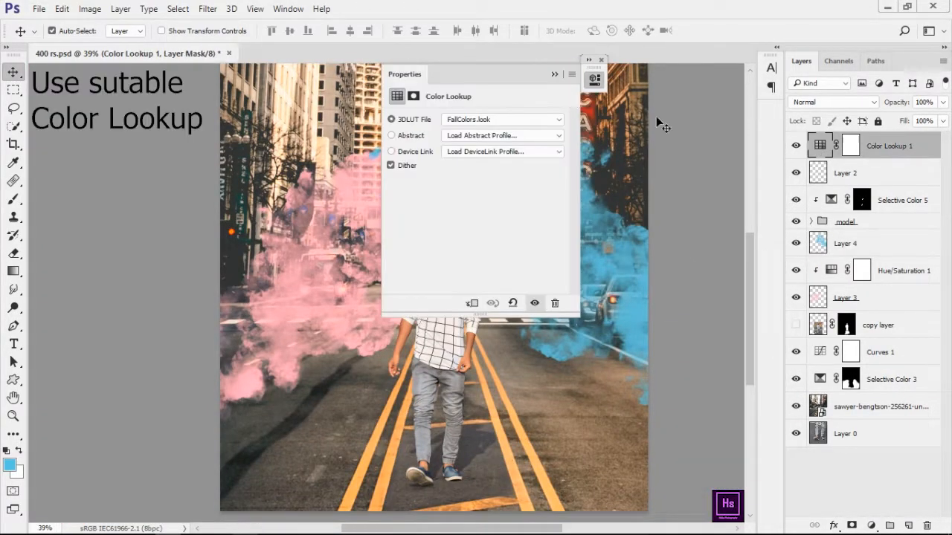
Step: Preview the Fuji and Kodak film looks and set the Color Lookup's 3DLUT file to Kodak 5205 Fuji 3510
left_click_drag(488, 67, 777, 63)
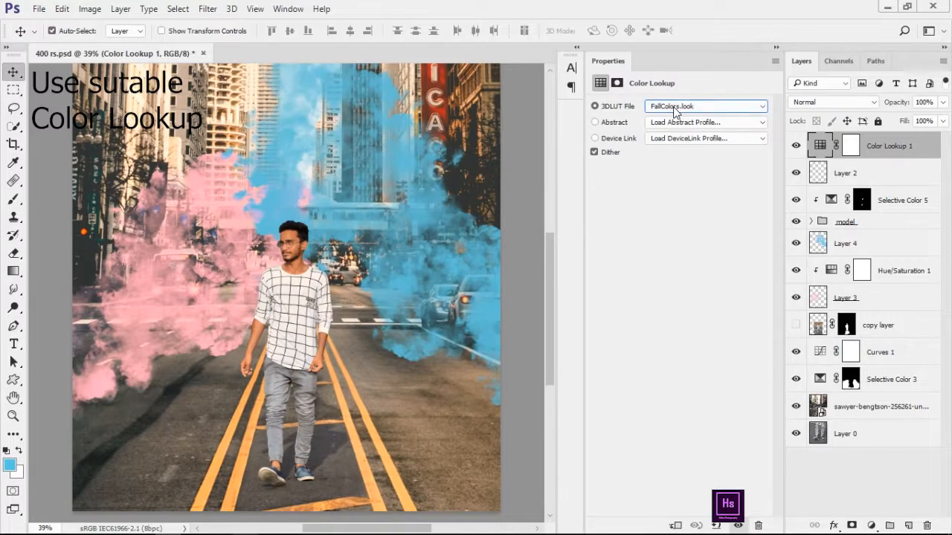
key("Down")
key("Down")
key("Down")
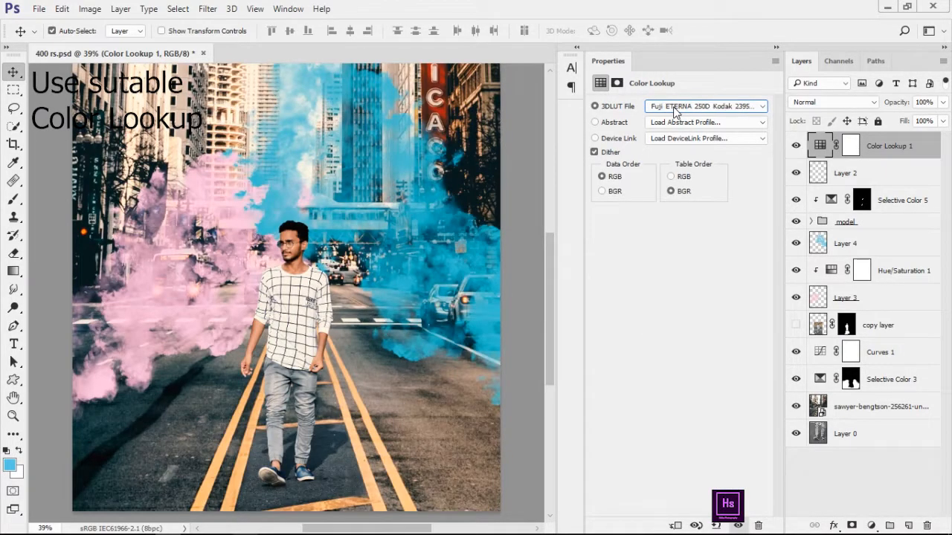
key("Down")
key("Down")
key("Down")
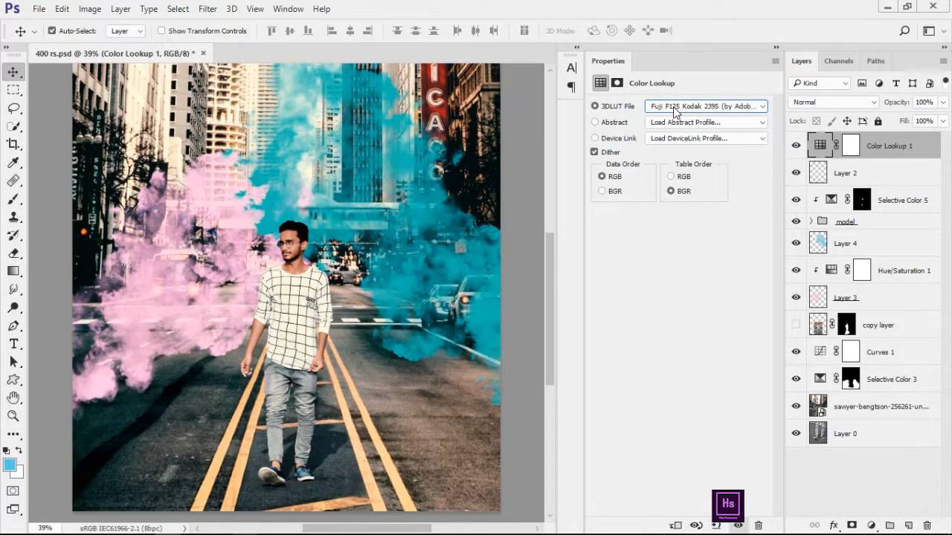
key("Down")
key("Down")
key("Down")
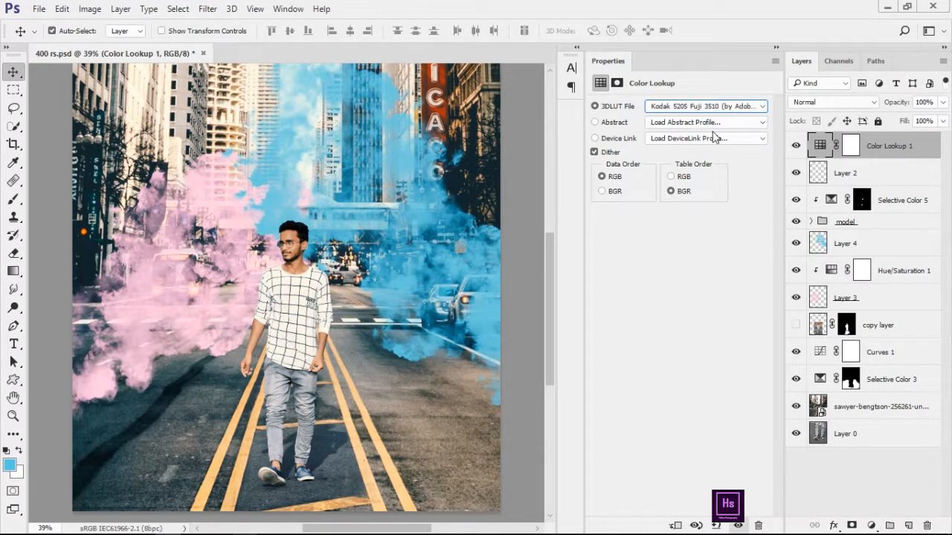
left_click(777, 48)
scroll(336, 311, "down", 3)
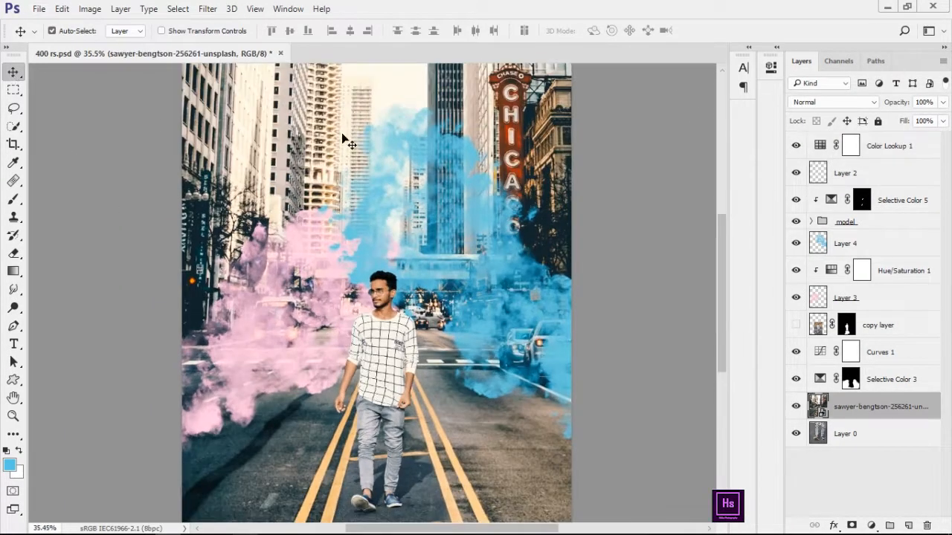
Step: Add a Selective Color layer above Color Lookup 1 with Cyan -31% in Reds and Black -3% in Blacks
left_click(849, 146)
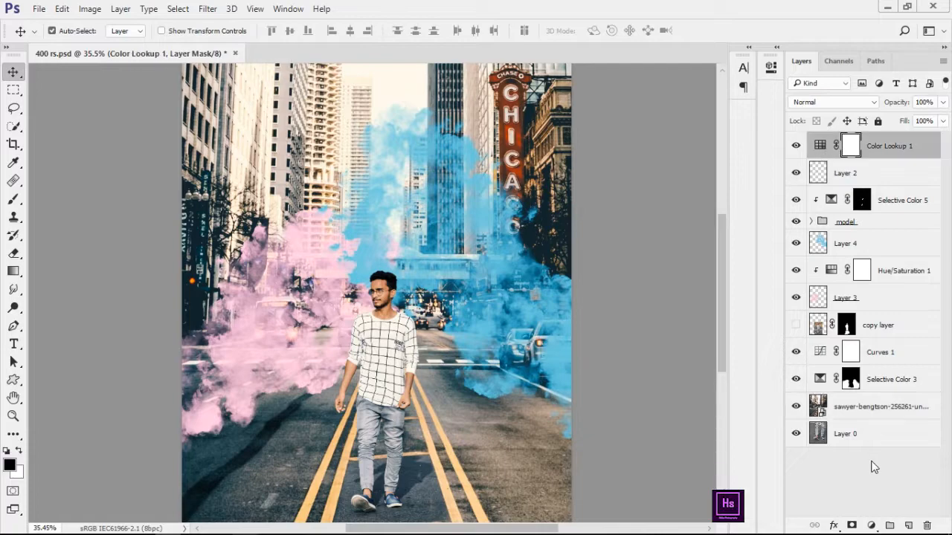
left_click(871, 525)
left_click(863, 512)
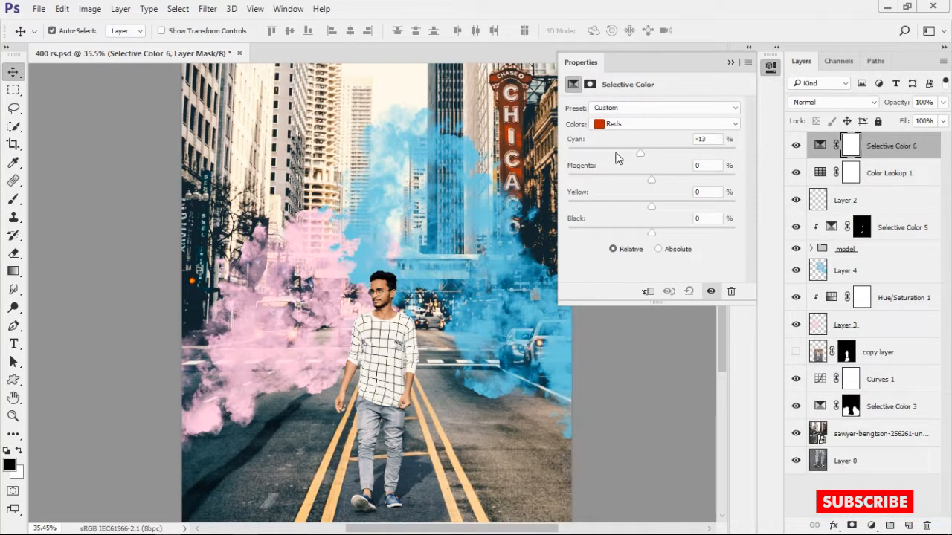
left_click_drag(615, 158, 585, 173)
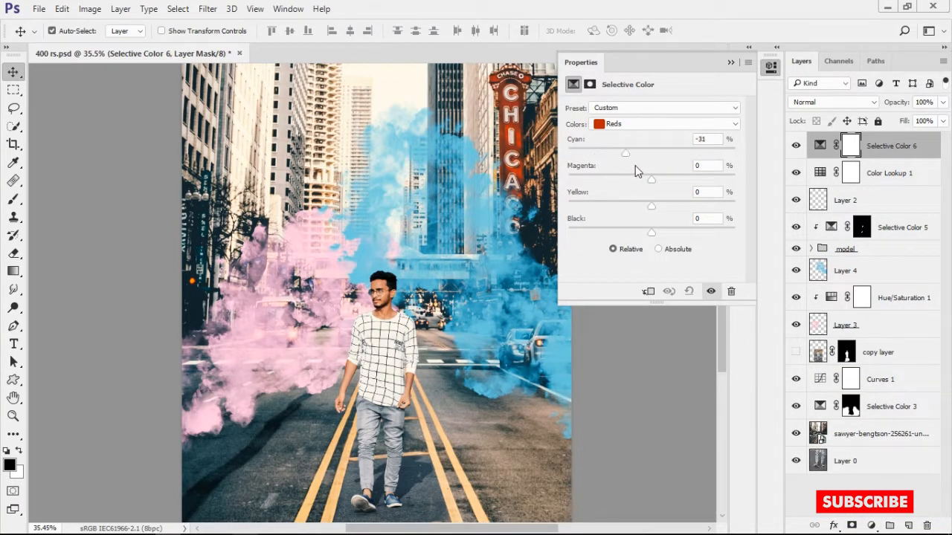
left_click(649, 124)
left_click(630, 226)
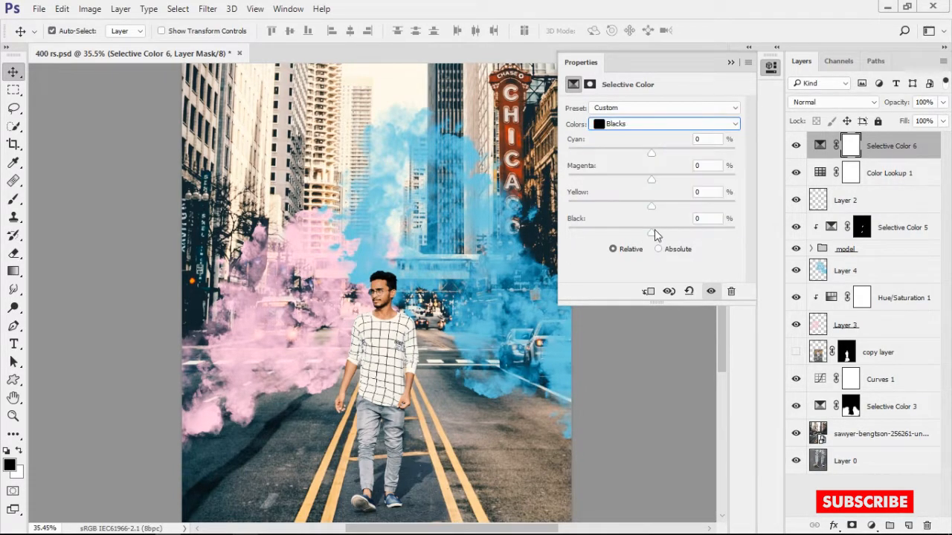
mouse_move(655, 233)
left_mouse_down()
mouse_move(663, 234)
mouse_move(649, 241)
left_mouse_up()
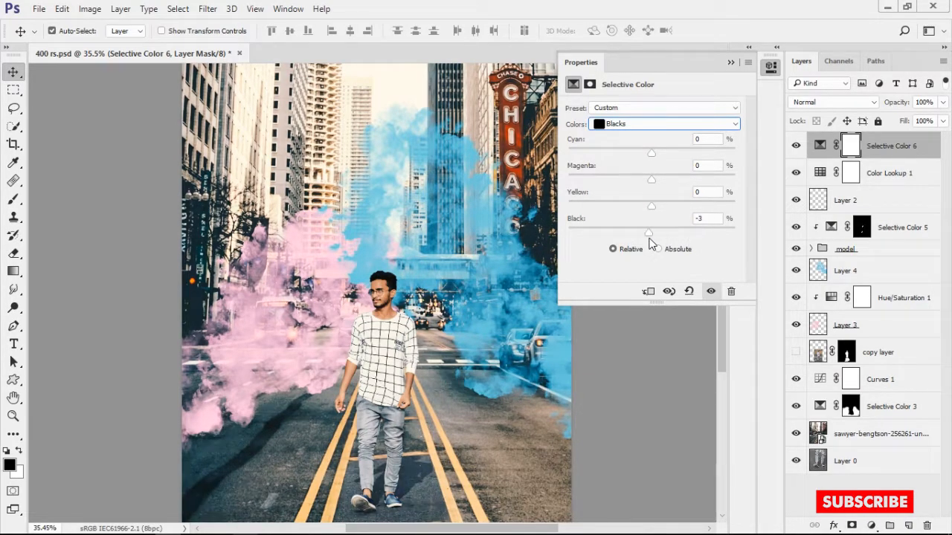
Step: Set Black to +26% in the Whites of Selective Color 6 and compare the image with and without the adjustment
left_click(652, 124)
left_click(632, 203)
left_click_drag(616, 236, 694, 232)
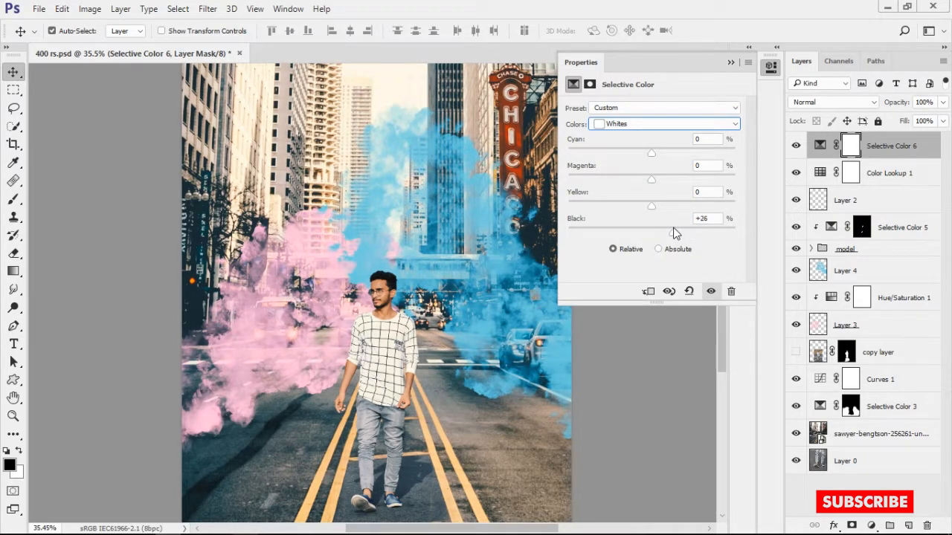
left_click(712, 292)
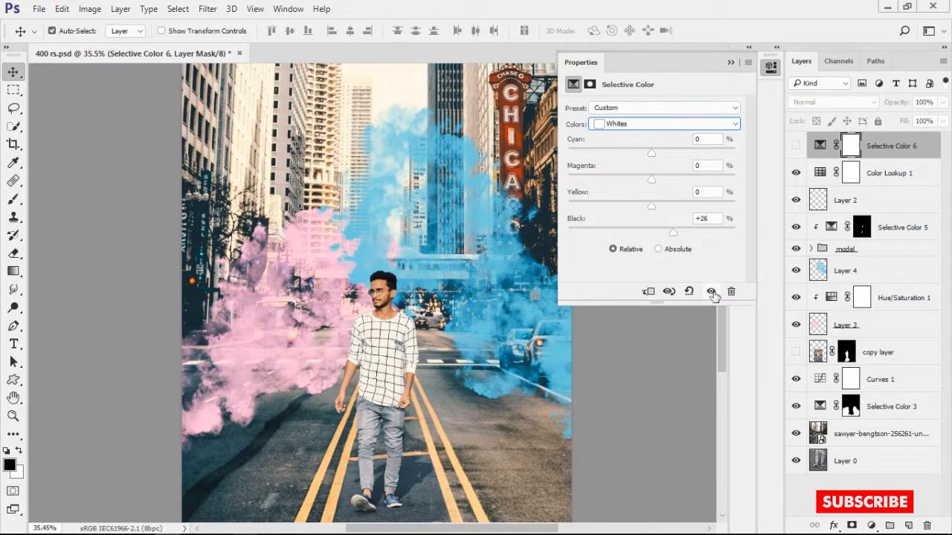
left_click(711, 291)
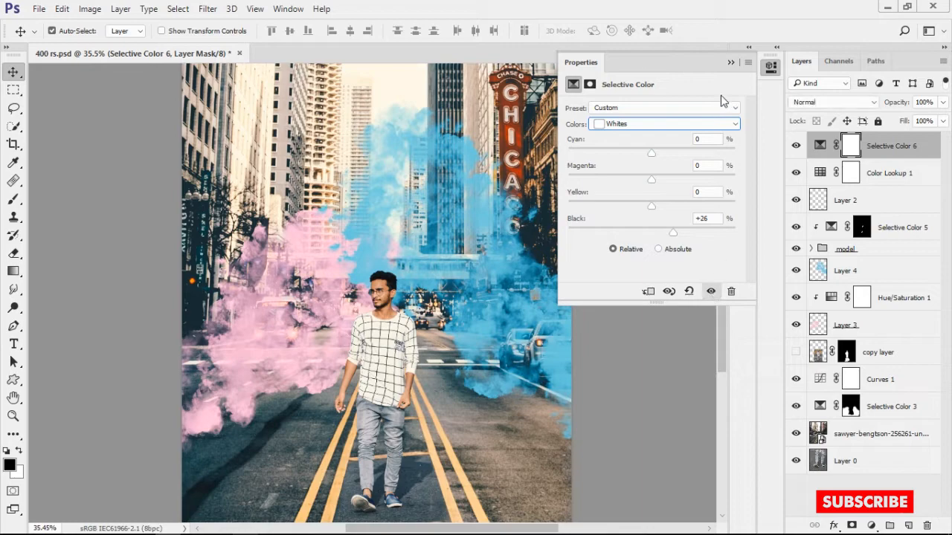
Step: In Selective Color 6, set Magentas to Yellow -7% and Blues to Cyan -33%, Magenta -39% and Yellow +1%, and compare before and after
left_click(658, 125)
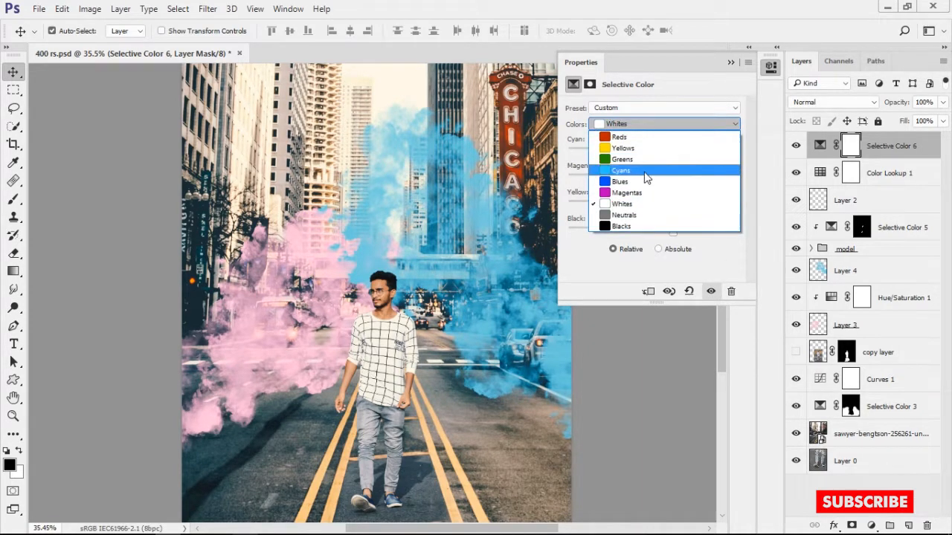
left_click(673, 188)
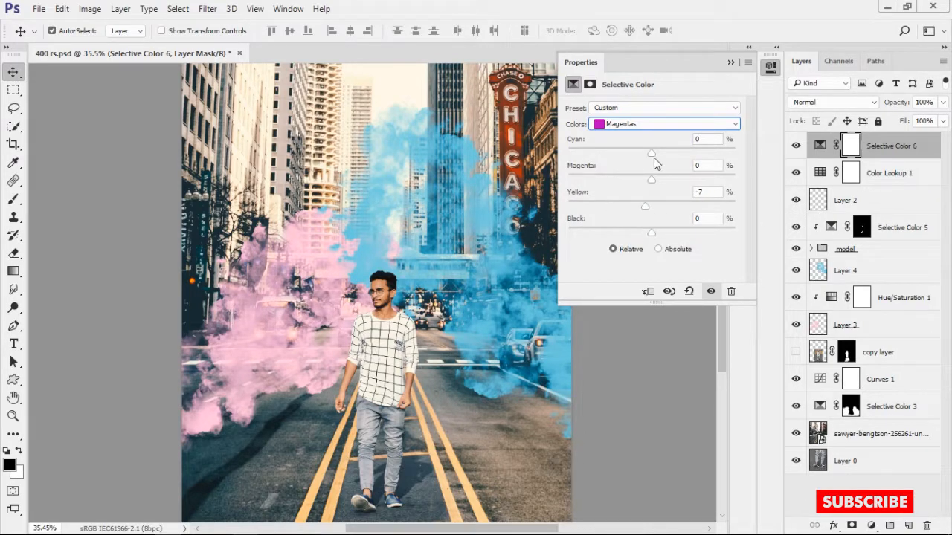
left_click(654, 123)
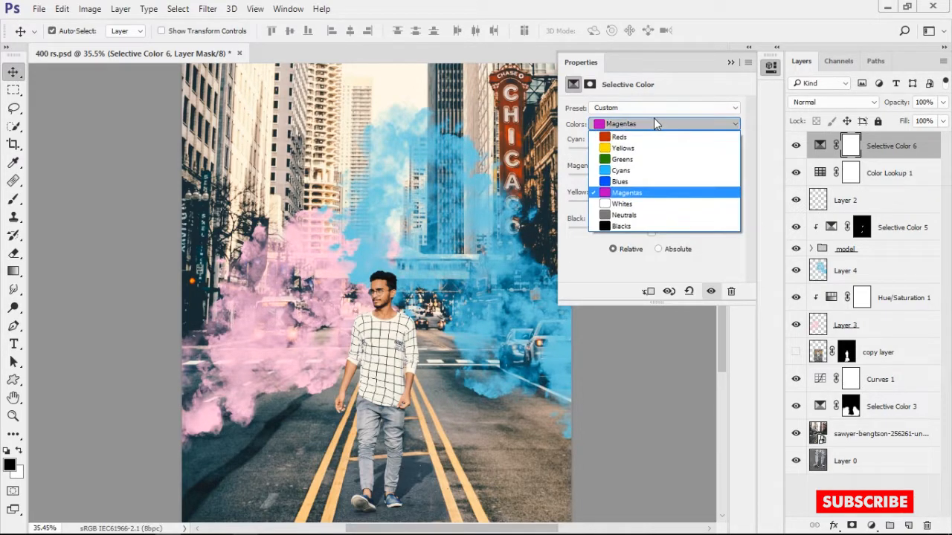
left_click(634, 185)
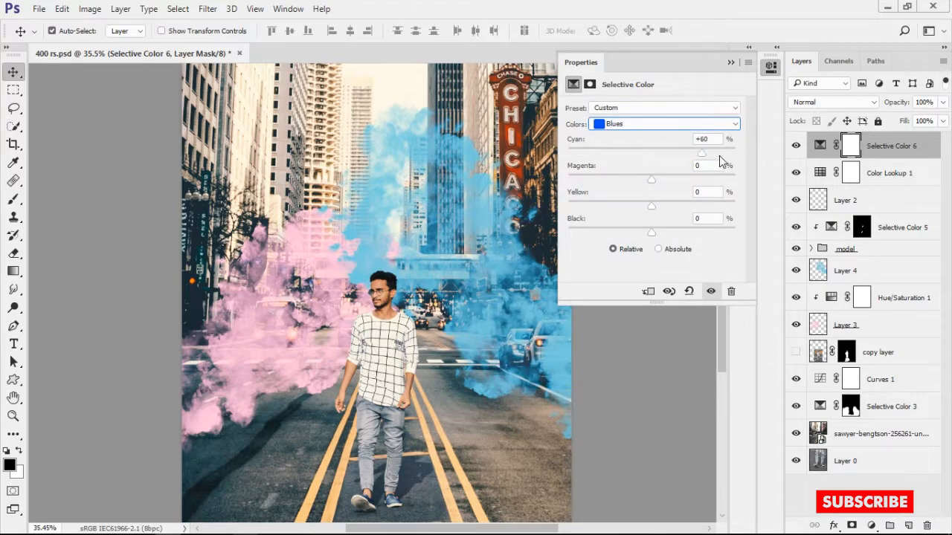
left_click_drag(659, 152, 624, 186)
left_click_drag(536, 201, 545, 205)
left_click_drag(606, 178, 618, 179)
left_click(710, 293)
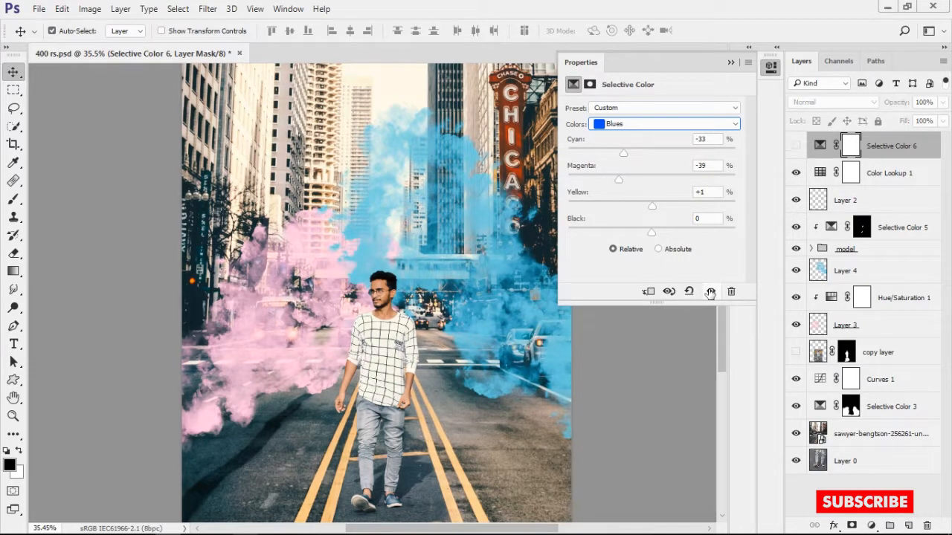
left_click(710, 292)
left_click(710, 293)
left_click(710, 293)
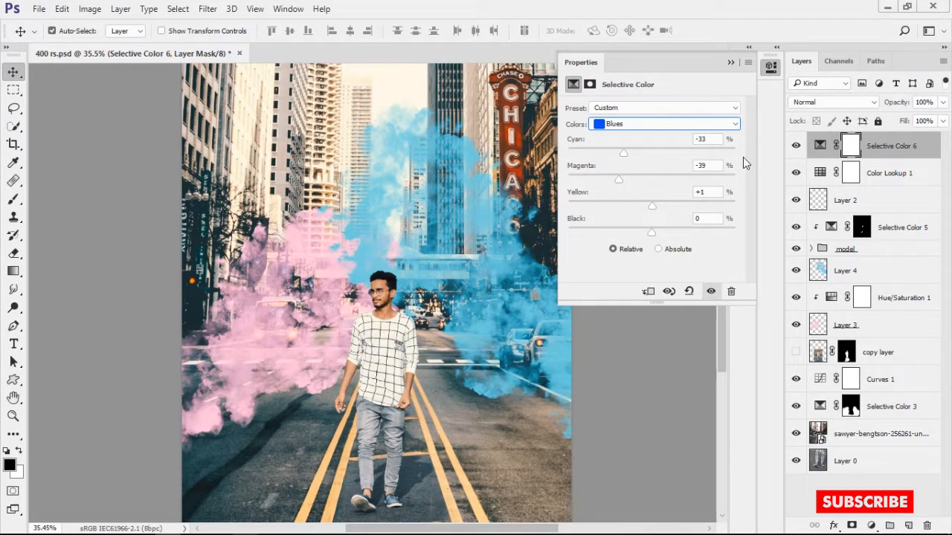
left_click(730, 64)
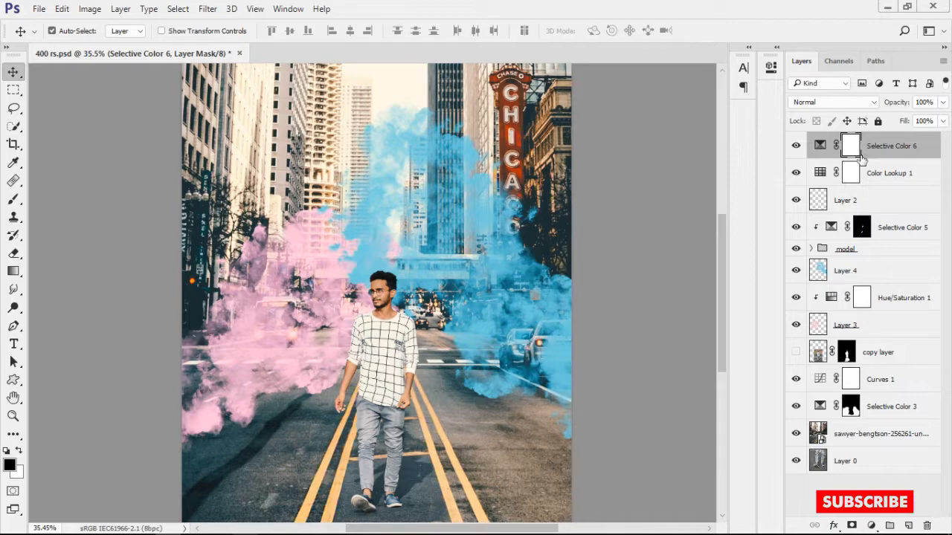
Step: Stamp all visible layers into a new merged layer at the top of the stack
key("ctrl+alt+shift+e")
scroll(498, 271, "down", 3)
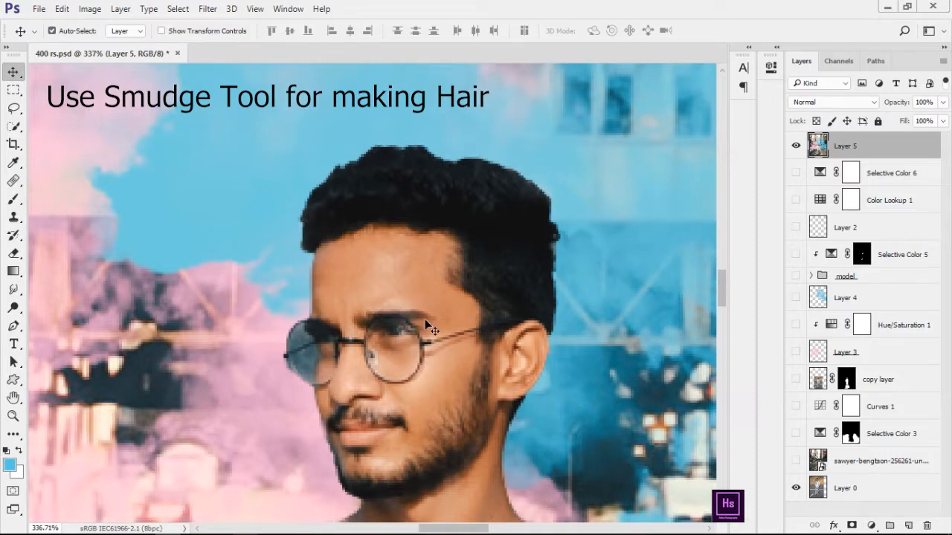
left_click_drag(431, 329, 463, 315)
scroll(451, 240, "up", 3)
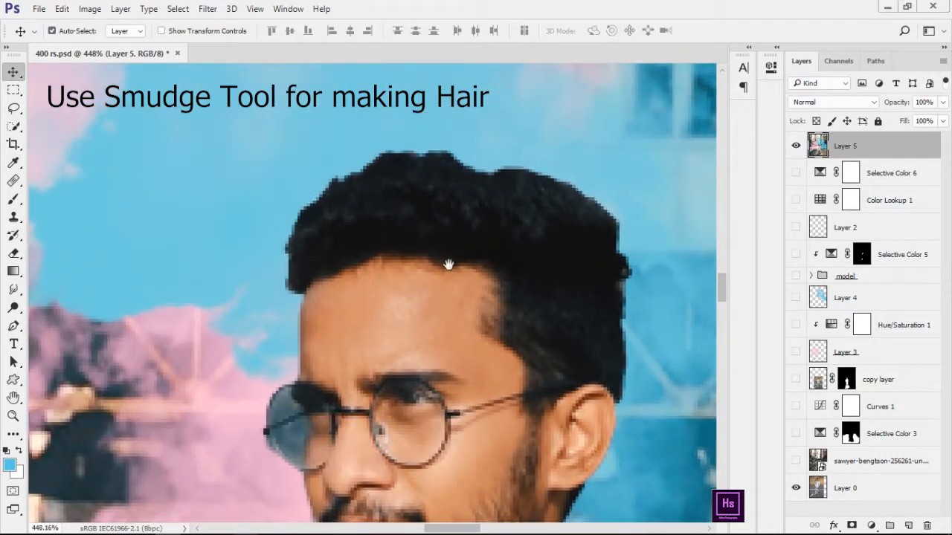
Step: Smudge the front top edge of the man's hair into fine strands with a 3 px Smudge tool at 72% strength
left_click(14, 289)
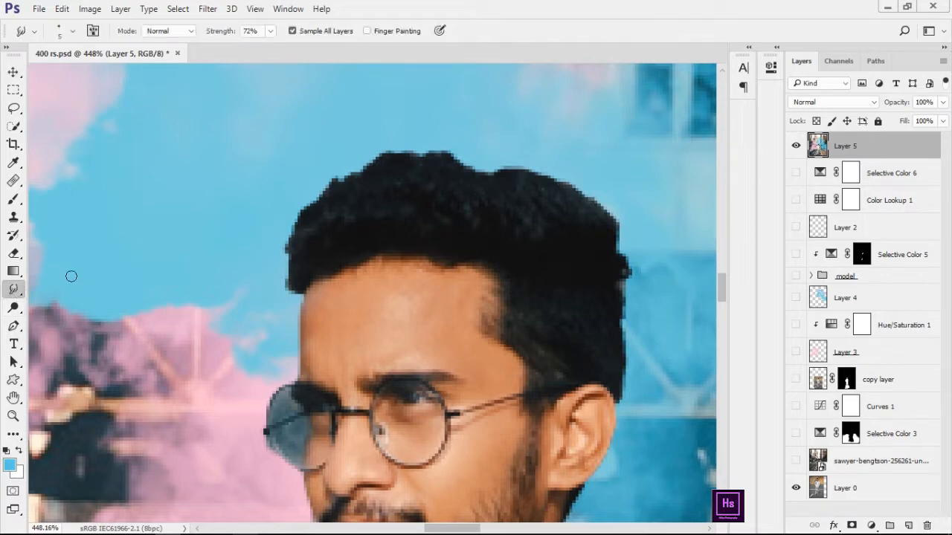
right_click(358, 189, "alt")
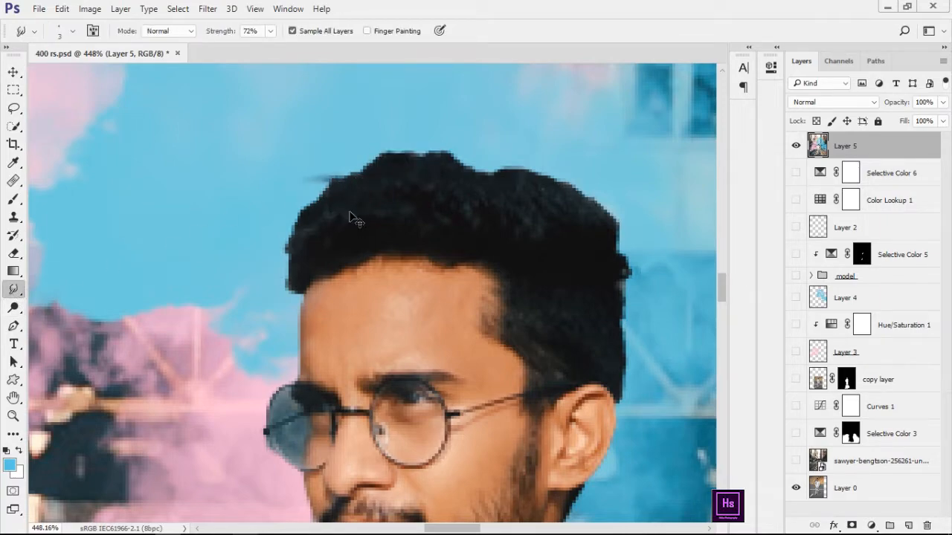
key("ctrl+z")
left_click_drag(327, 190, 301, 185)
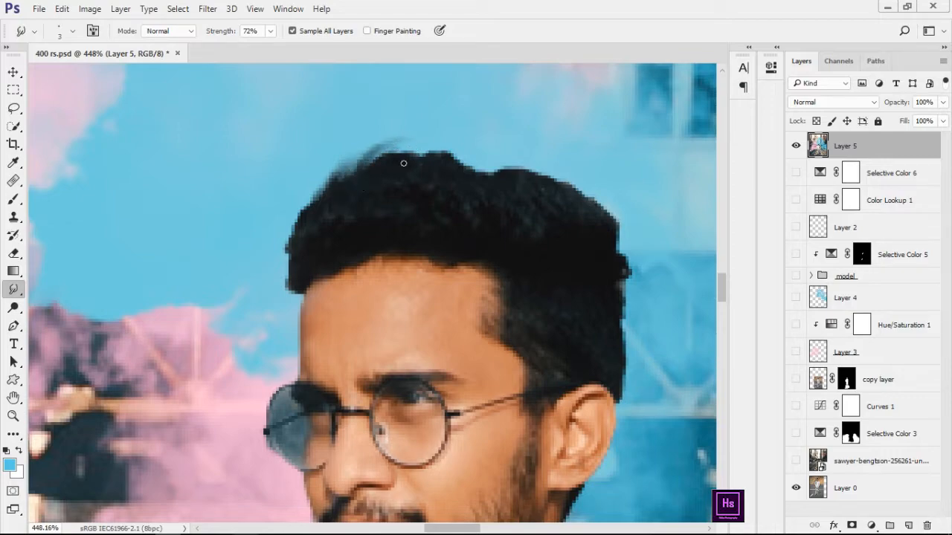
Step: Smudge the hair outline over the crown and down the back of the head into soft strands
left_click_drag(407, 153, 465, 139)
left_click_drag(449, 174, 513, 161)
mouse_move(412, 162)
left_mouse_down()
mouse_move(477, 146)
mouse_move(535, 178)
mouse_move(569, 182)
mouse_move(608, 210)
mouse_move(593, 205)
mouse_move(617, 250)
mouse_move(612, 235)
mouse_move(514, 217)
left_mouse_up()
left_click_drag(510, 258, 529, 195)
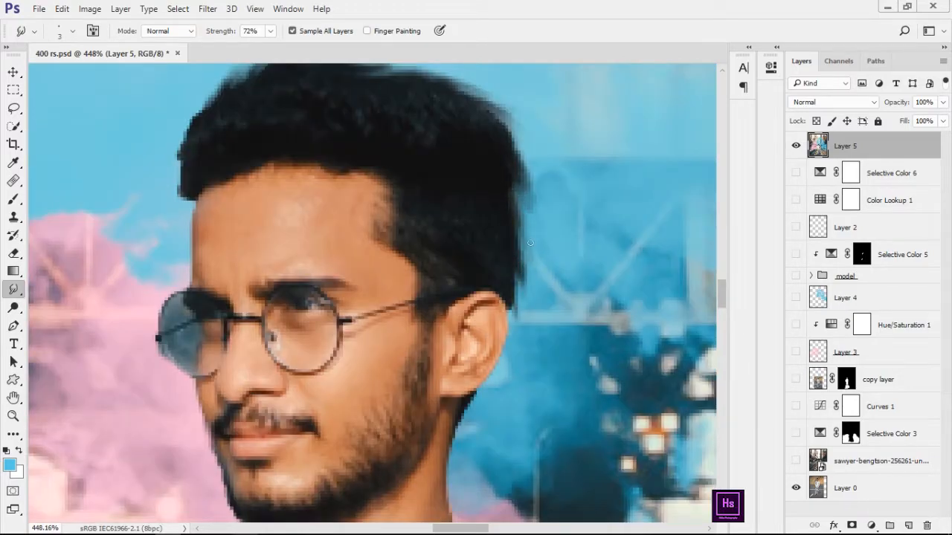
Step: Examine the smudged hair edges up close and check how they look in the whole composite
scroll(510, 258, "down", 5)
scroll(352, 378, "up", 3)
scroll(352, 378, "up", 5)
scroll(338, 217, "down", 4)
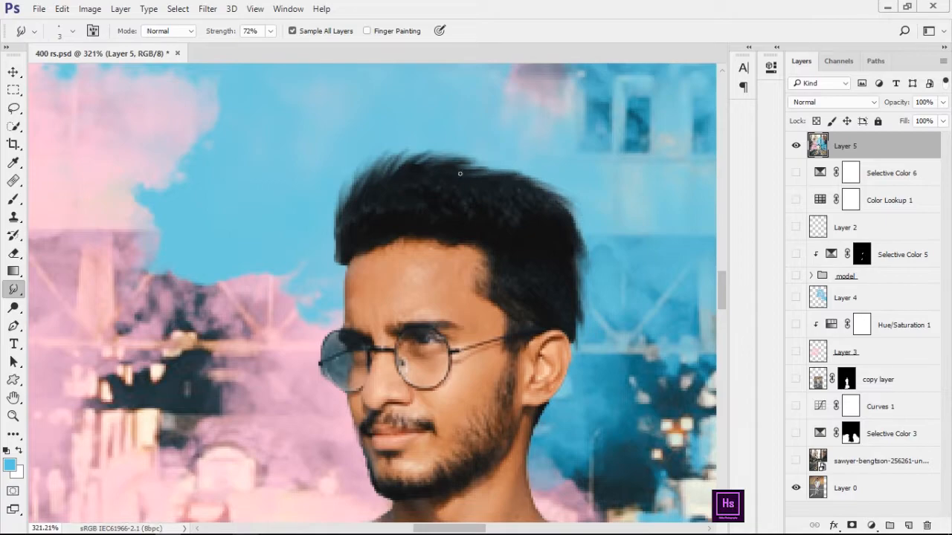
scroll(519, 183, "down", 5)
scroll(513, 334, "up", 5)
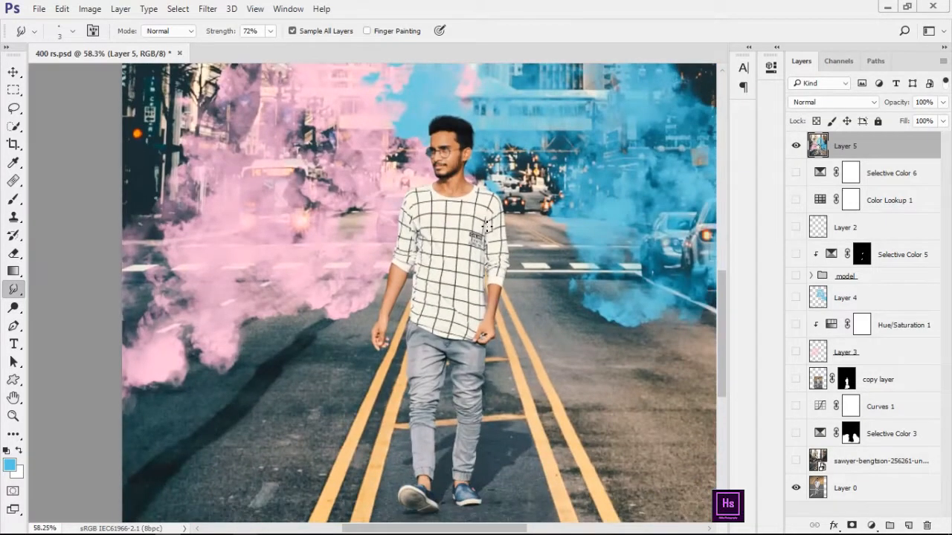
scroll(514, 335, "down", 8)
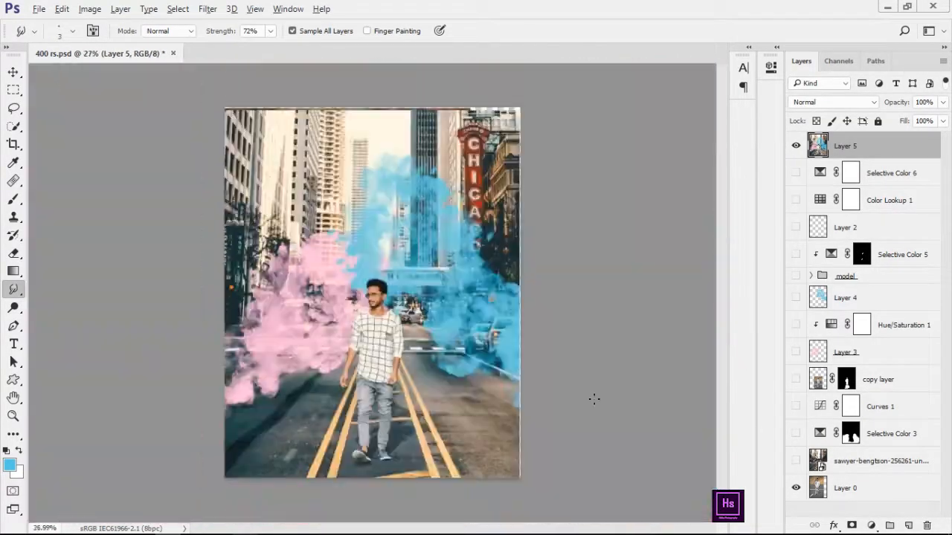
scroll(596, 395, "up", 3)
scroll(460, 284, "down", 3)
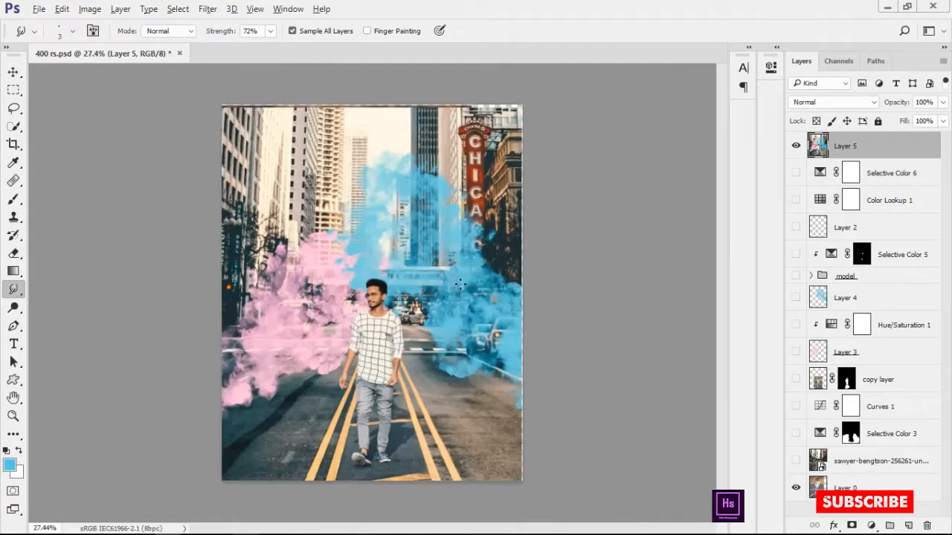
Step: Crop the image at a 4:5 ratio to trim its uneven borders and save the document
key("c")
left_click_drag(520, 106, 511, 113)
mouse_move(399, 201)
left_mouse_down()
mouse_move(384, 203)
mouse_move(396, 208)
left_mouse_up()
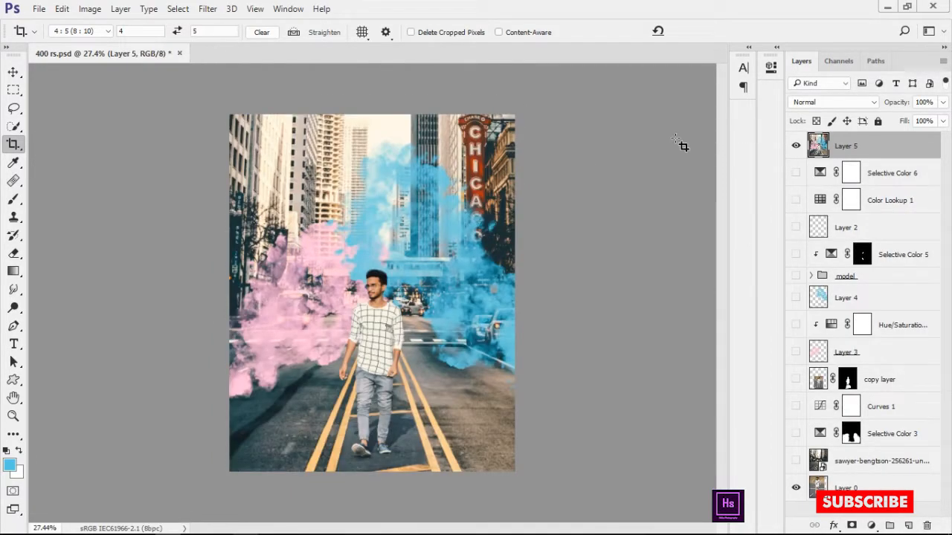
key("v")
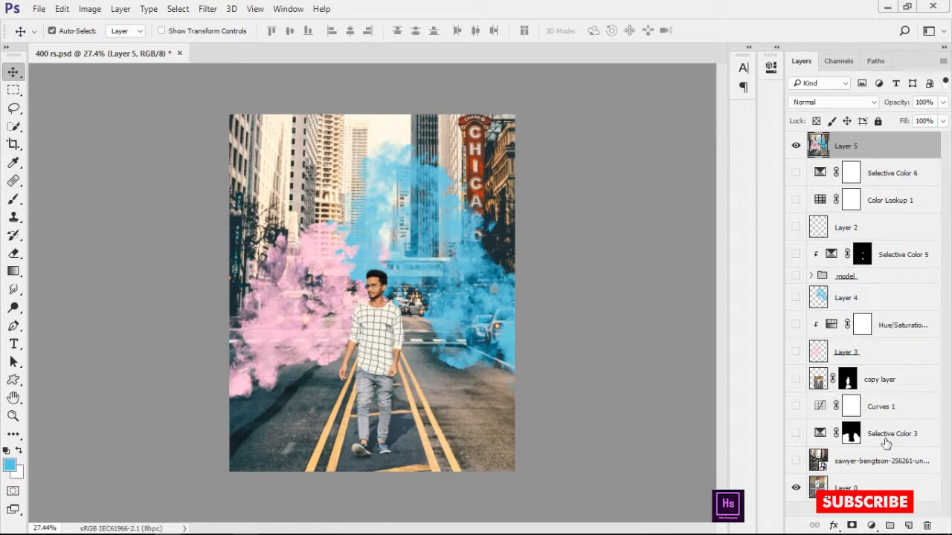
key("ctrl+s")
Step: Add a new layer above Layer 5 and choose the photography signature brush with white as the foreground colour
key("b")
left_click(908, 526)
left_click_drag(393, 420, 432, 418)
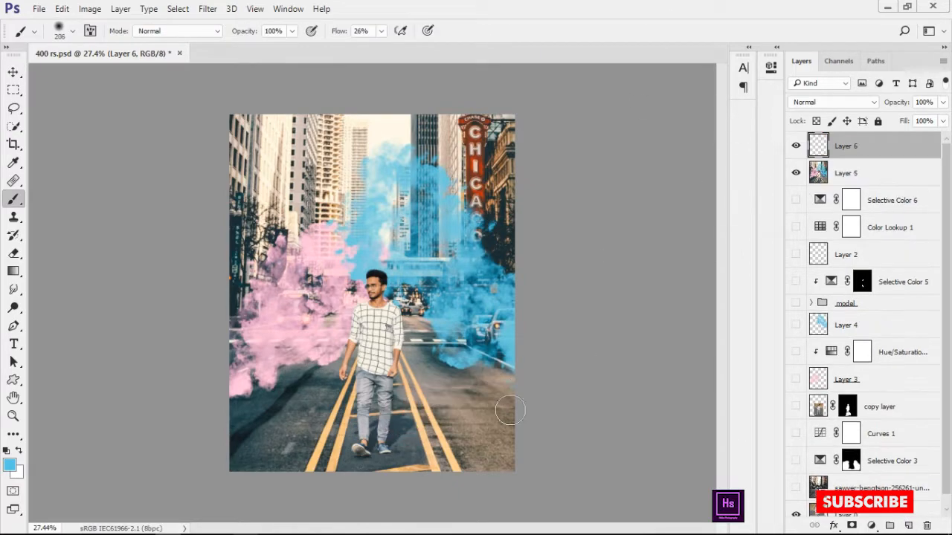
right_click(508, 411)
left_click_drag(807, 308, 808, 320)
scroll(446, 394, "up", 5)
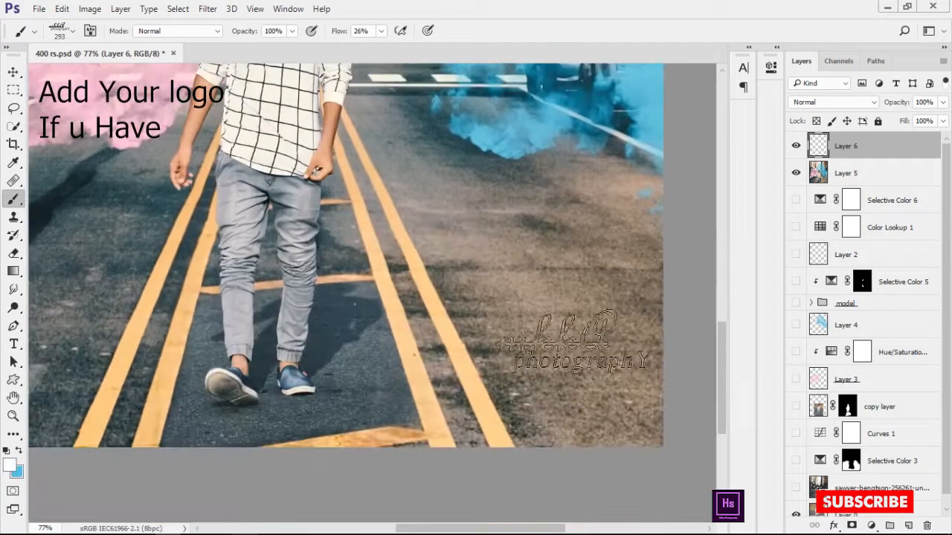
Step: Stamp the signature logo once over the blue smoke beside the man with the brush at 145 px and 100% flow
key("shift+0")
scroll(580, 301, "down", 5)
key("bracketleft")
key("bracketleft")
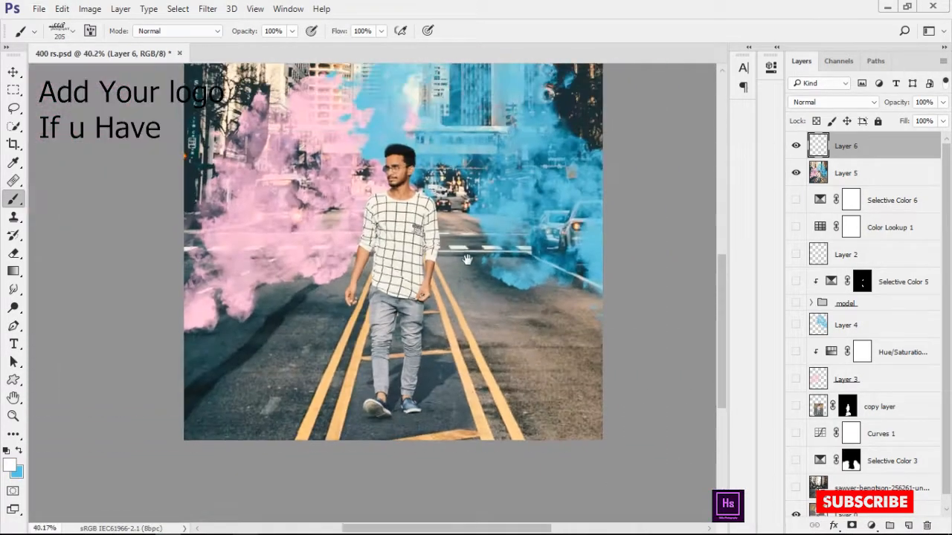
left_click(526, 211)
scroll(526, 210, "down", 2)
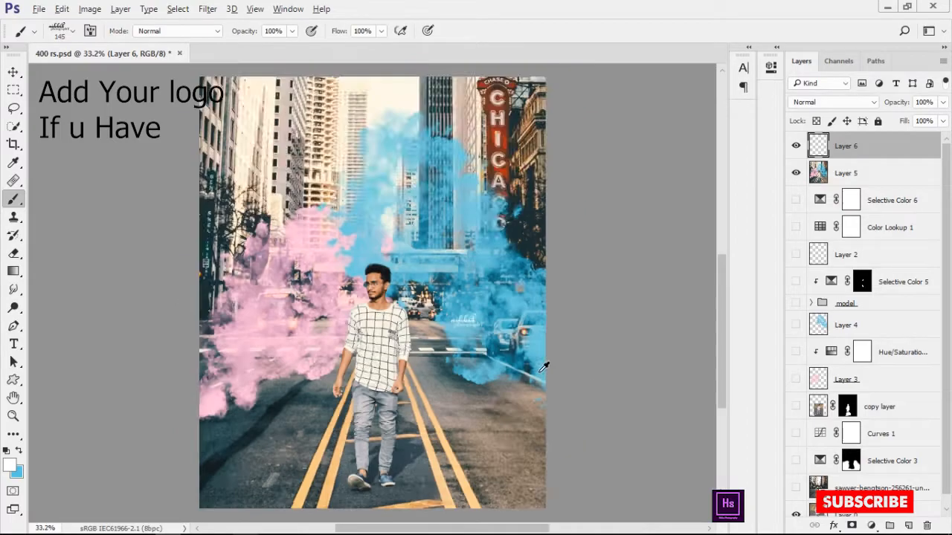
scroll(482, 344, "up", 6)
scroll(483, 344, "down", 6)
scroll(454, 363, "up", 1)
scroll(454, 362, "up", 3)
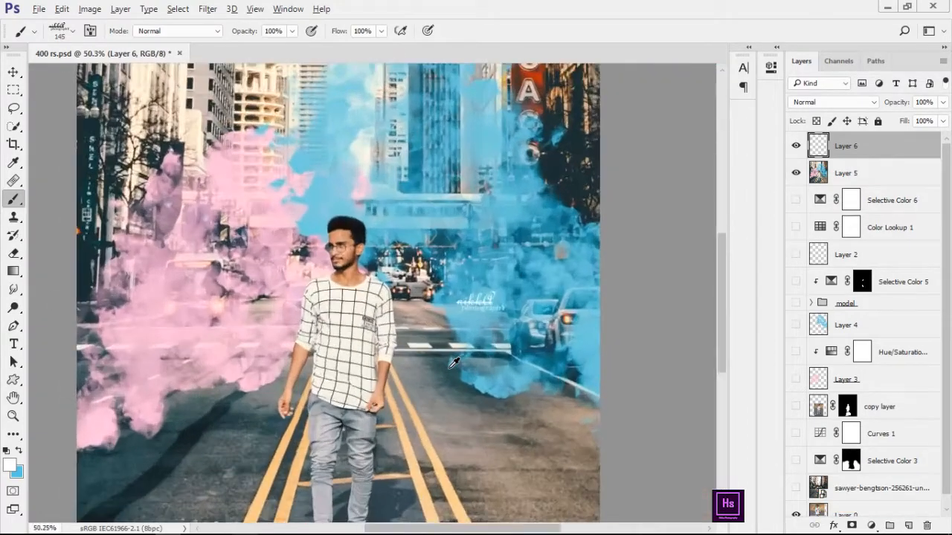
scroll(454, 362, "down", 4)
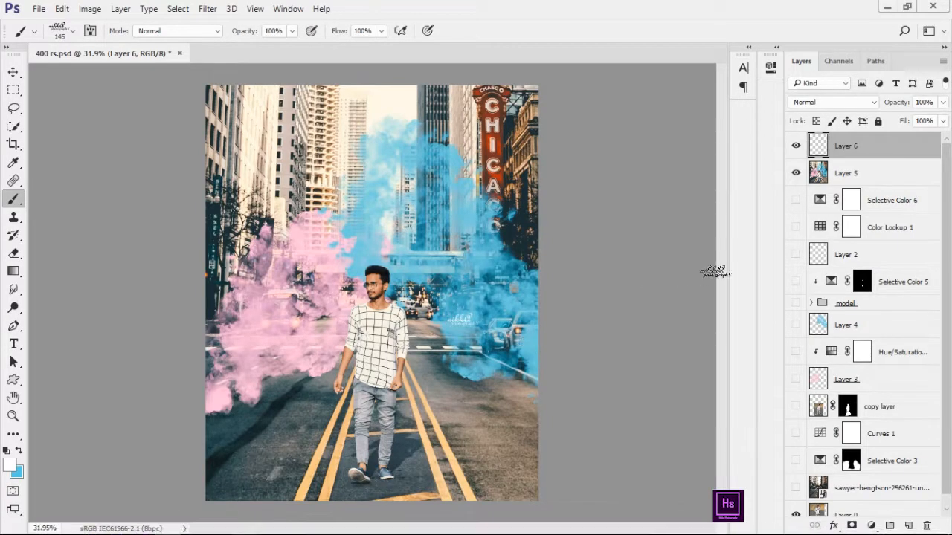
Step: Open Layer 5 in the Camera Raw Filter and set the Blue Primary calibration to Hue -4 and Saturation +11
left_click(833, 173)
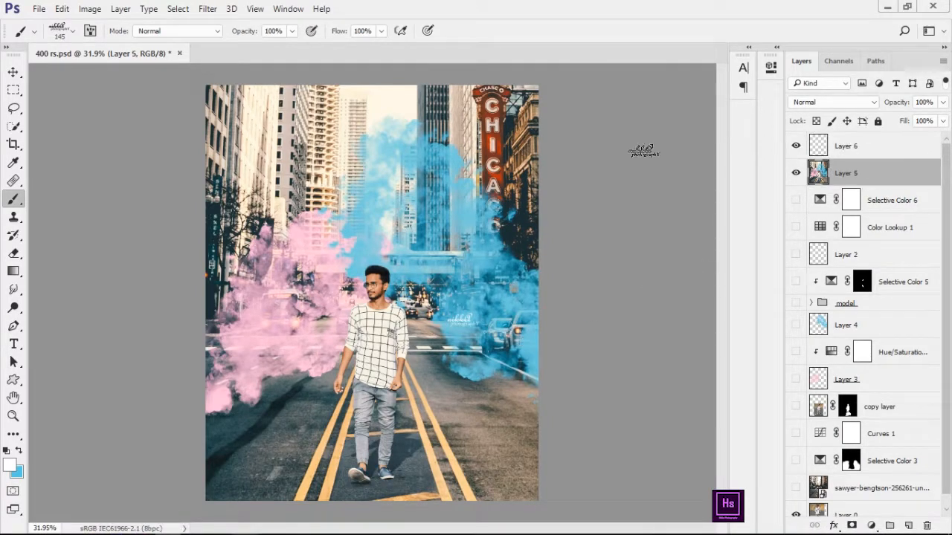
left_click(214, 14)
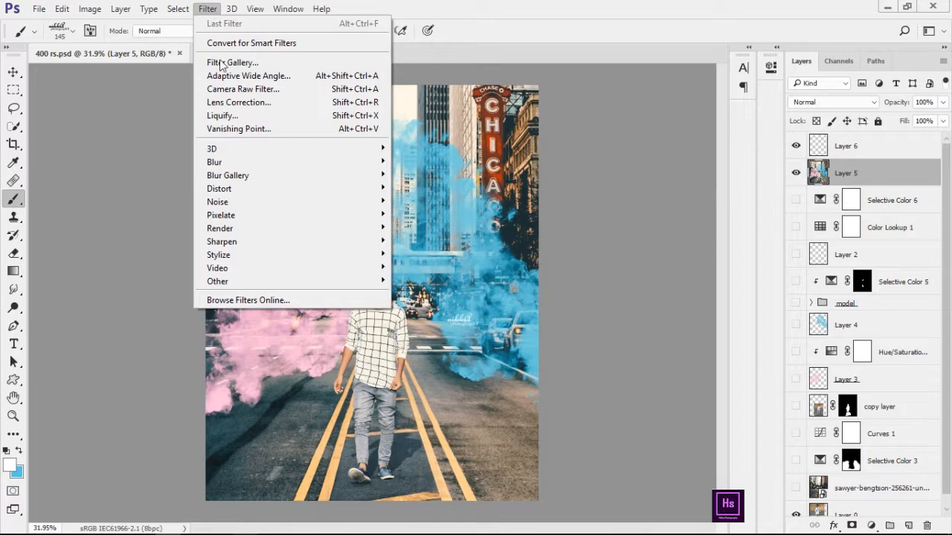
left_click(223, 88)
left_click(859, 153)
mouse_move(840, 438)
left_mouse_down()
mouse_move(919, 444)
mouse_move(850, 437)
left_mouse_up()
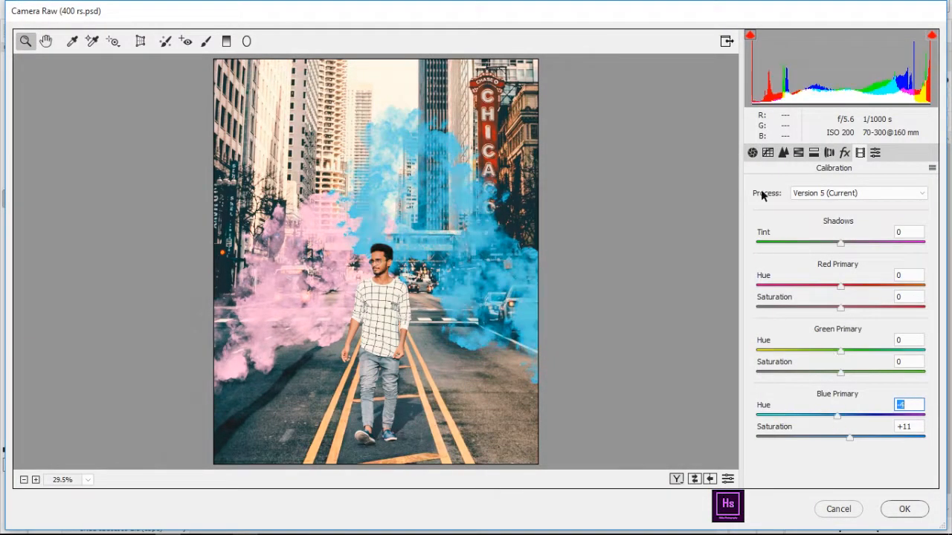
Step: Set Clarity to +8, Contrast to -25 and Highlights to -1, compare before and after, and apply the Camera Raw Filter
left_click(751, 153)
double_click(850, 407)
left_click(835, 291)
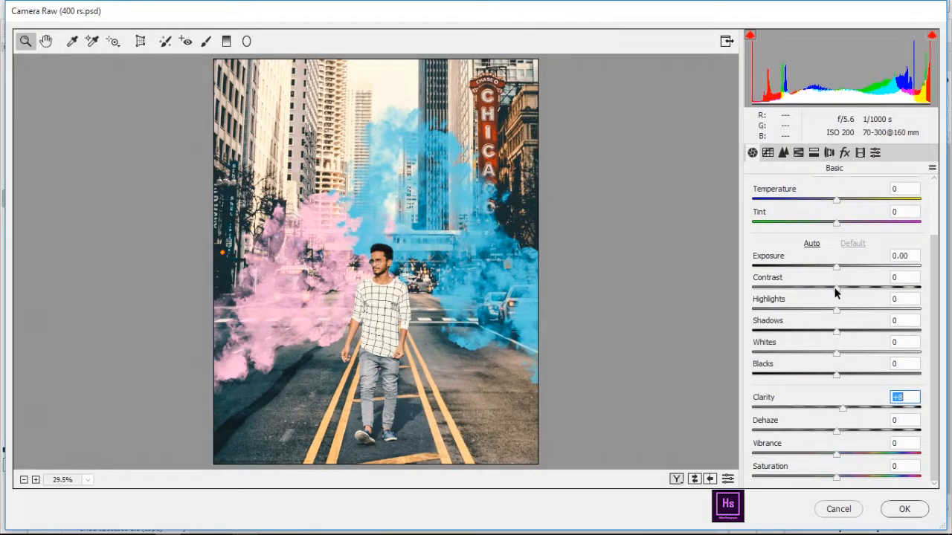
left_click(696, 479)
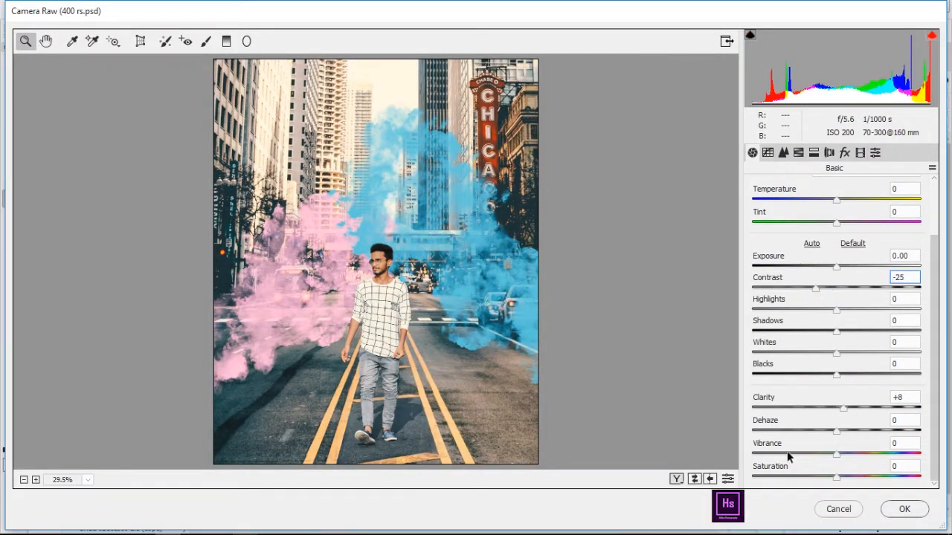
left_click(835, 311)
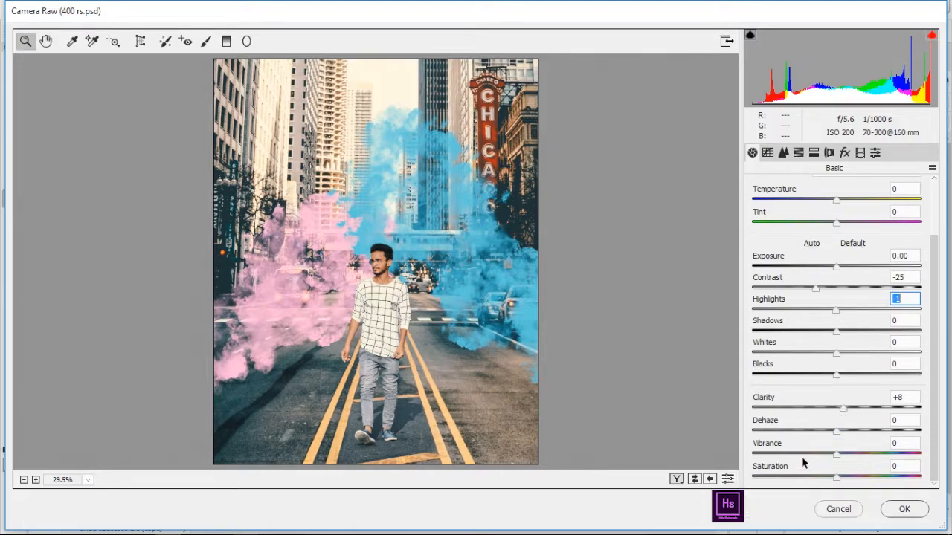
left_click(900, 508)
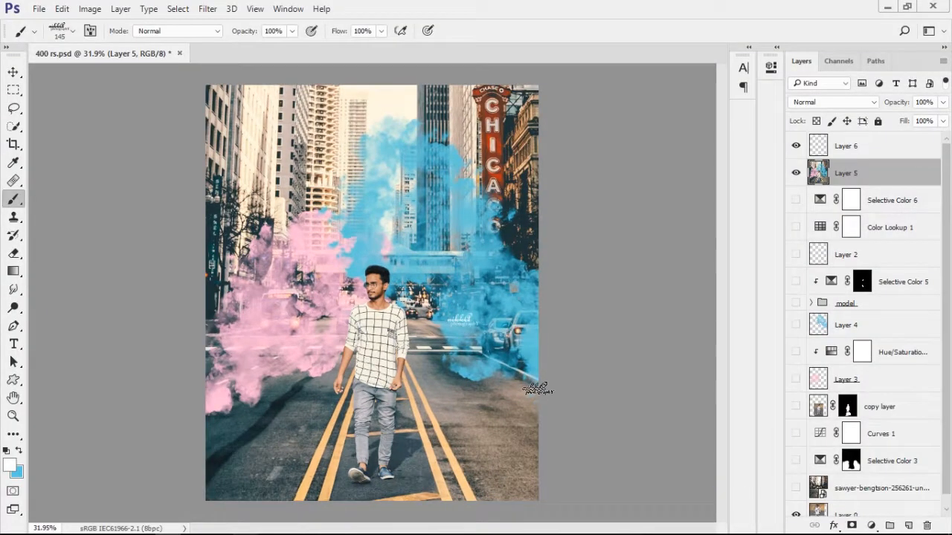